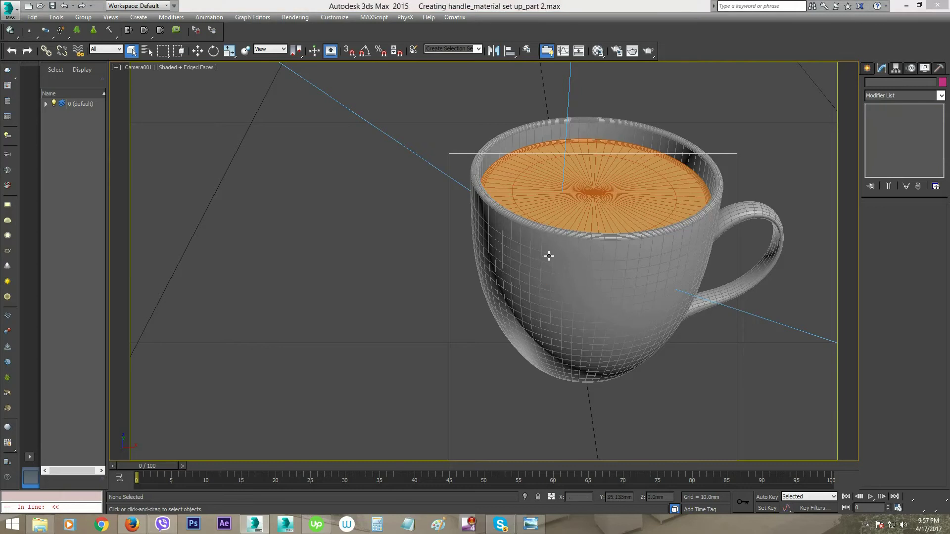
Step: Isolate the liquid object inside the cup
click(604, 182)
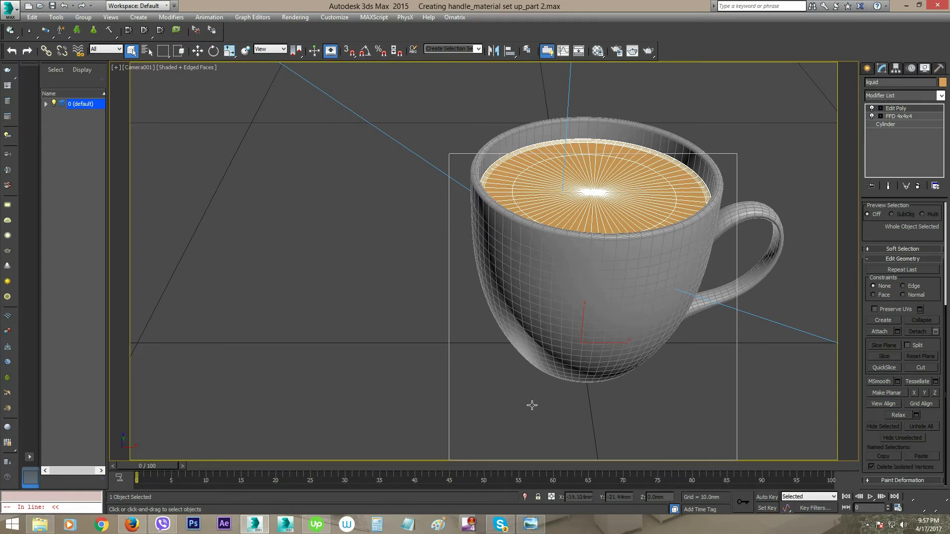
key(alt+q)
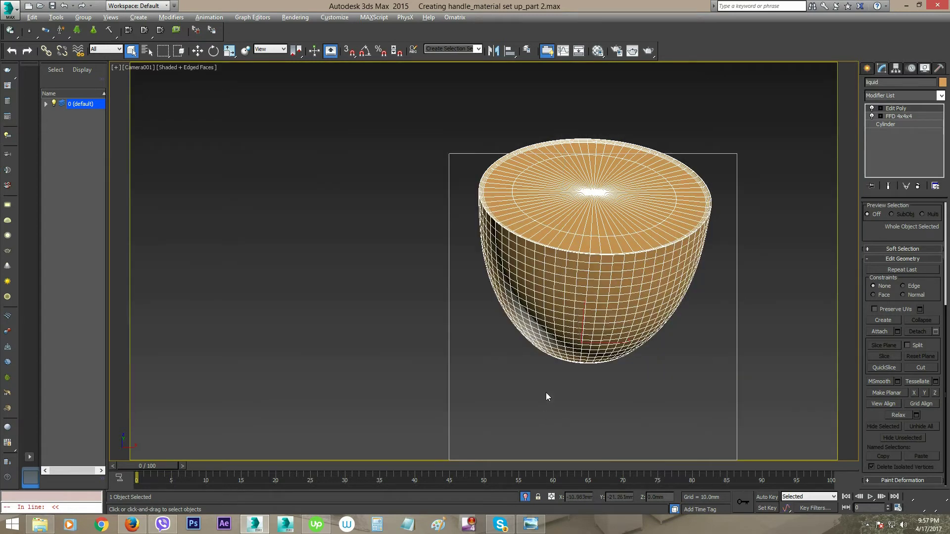
Step: Set the area to render to View in the rendered frame window and close that window
click(633, 51)
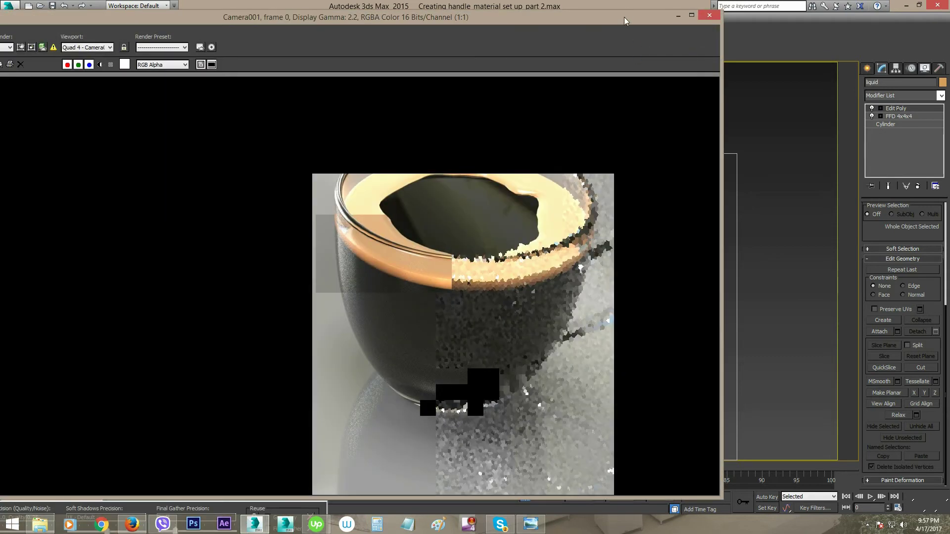
drag(488, 17, 714, 242)
click(218, 272)
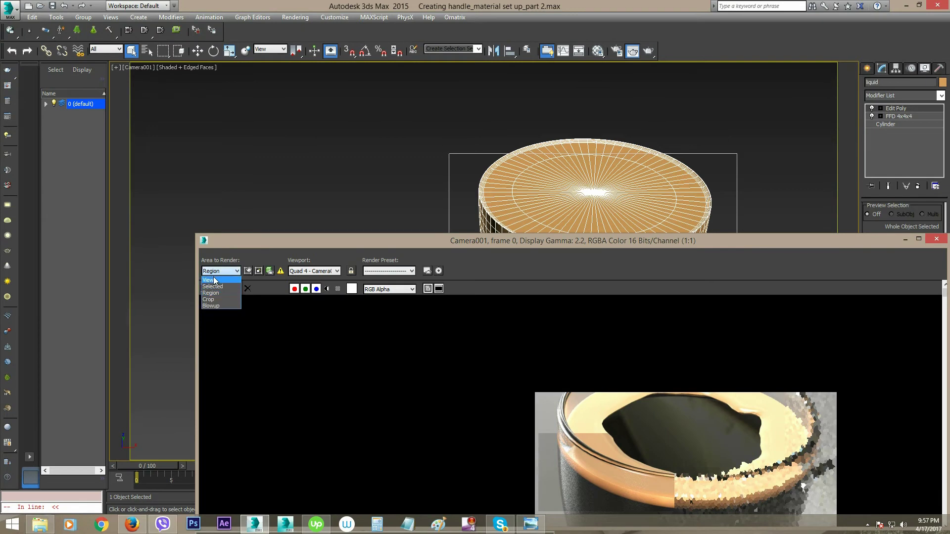
click(214, 280)
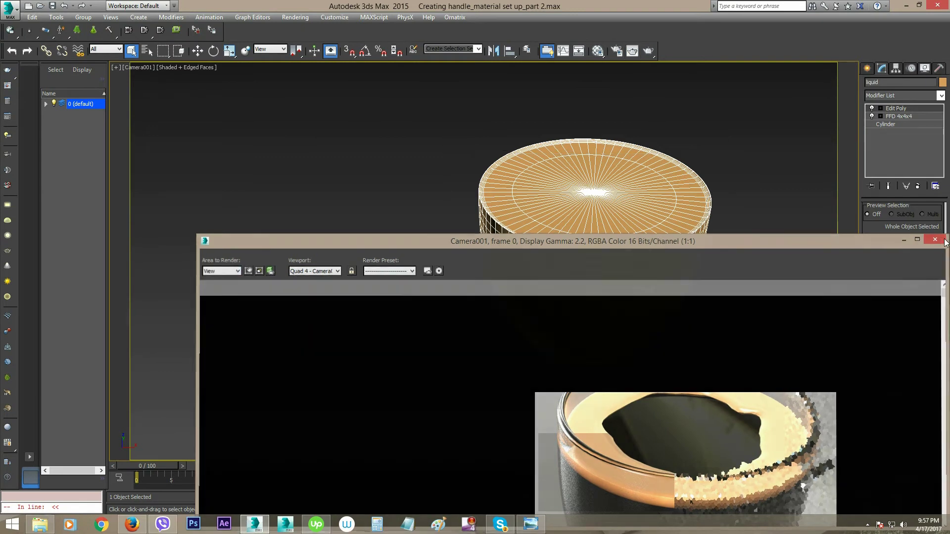
click(942, 240)
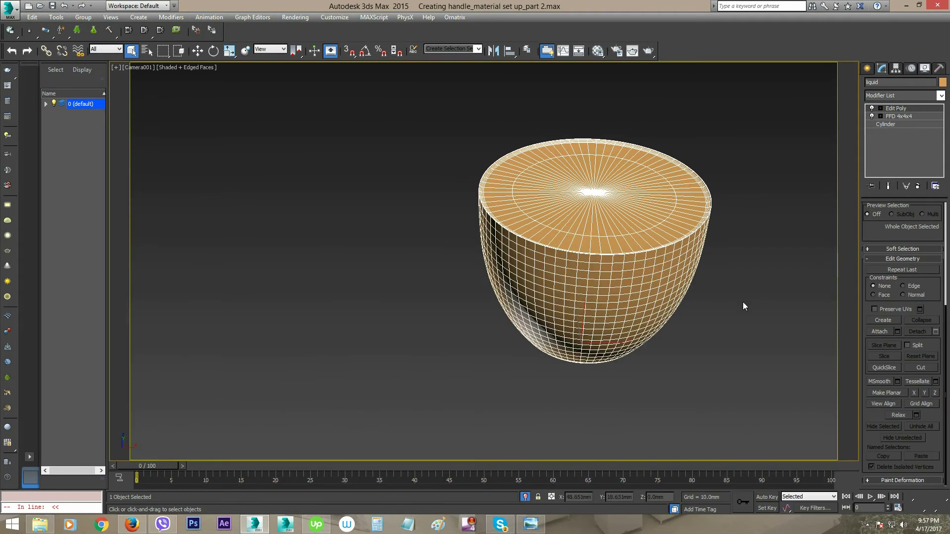
Step: Switch from the camera to the Perspective view and clone the liquid as a copy named Foam
key(p)
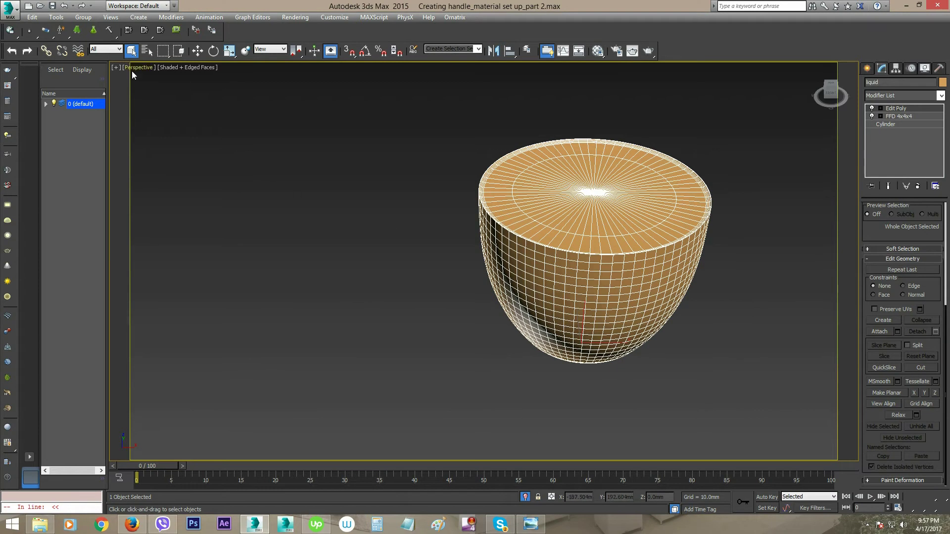
alt+middle_drag(406, 292, 413, 311)
scroll(747, 277, up, 3)
alt+middle_drag(554, 319, 595, 262)
scroll(548, 220, up, 3)
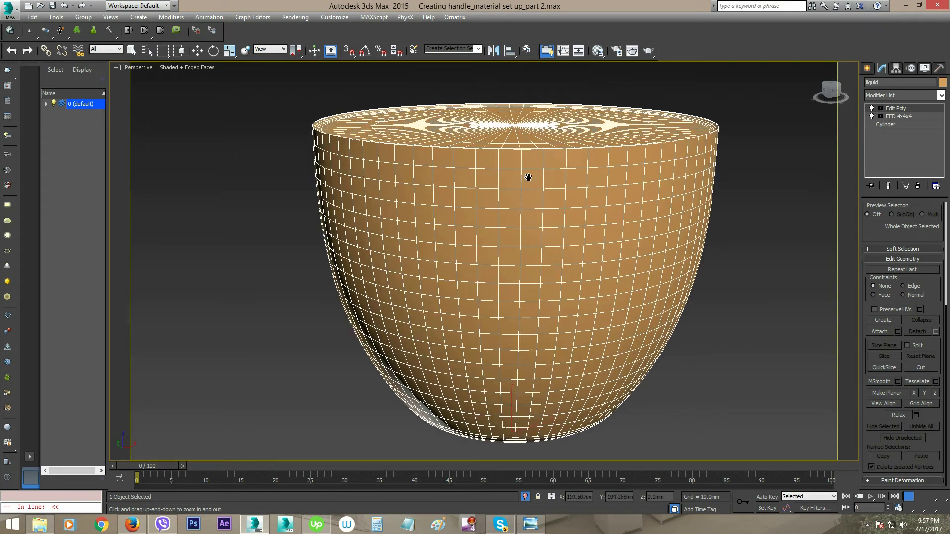
alt+middle_drag(527, 177, 521, 186)
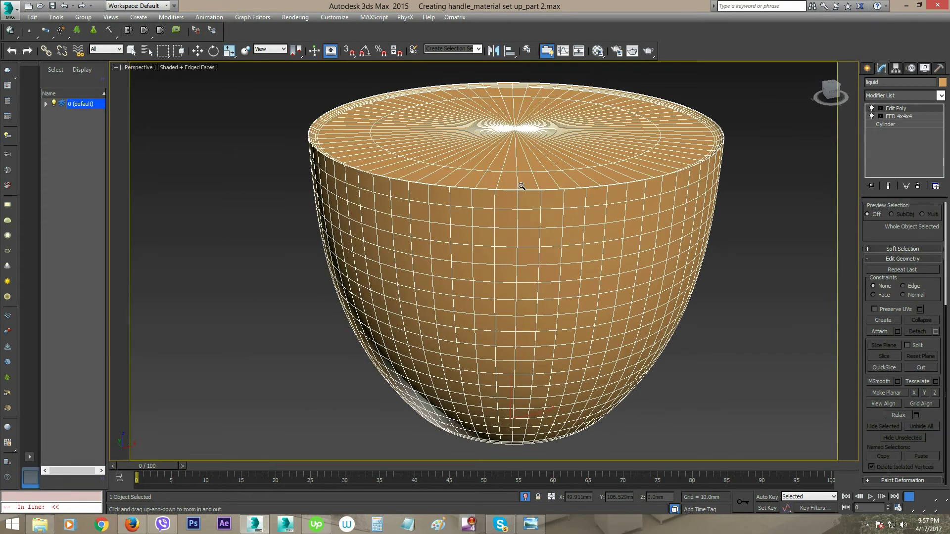
middle_drag(566, 212, 566, 218)
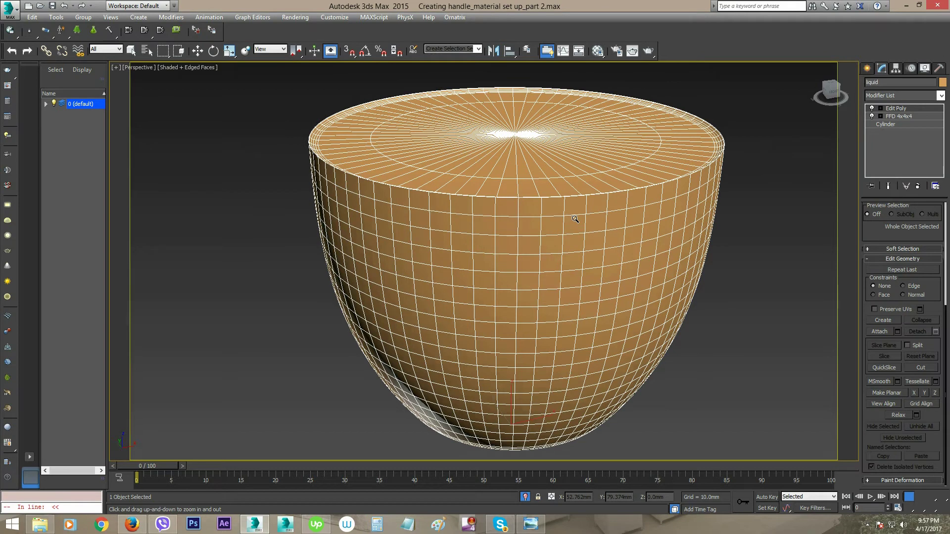
key(ctrl+v)
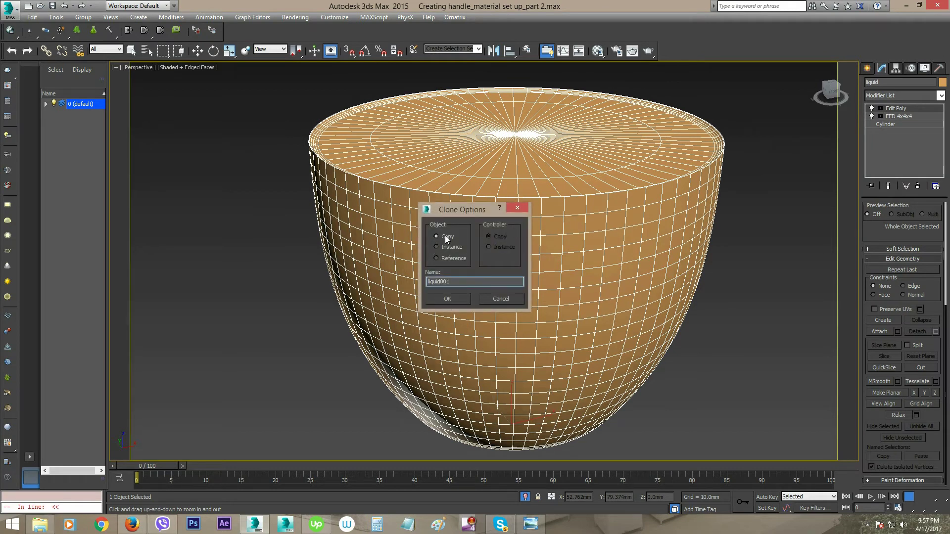
double_click(457, 283)
text(Foam)
click(441, 298)
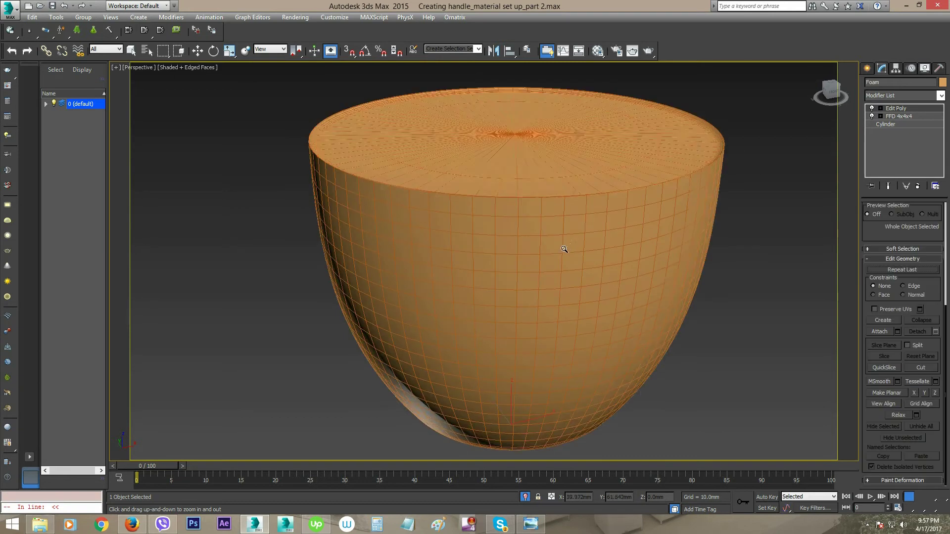
Step: Select only the outer edge loop around the Foam object's top rim in its Edit Poly modifier and split it
mouse_move(564, 249)
middle_down()
mouse_move(580, 263)
mouse_move(548, 257)
middle_up()
drag(548, 257, 569, 250)
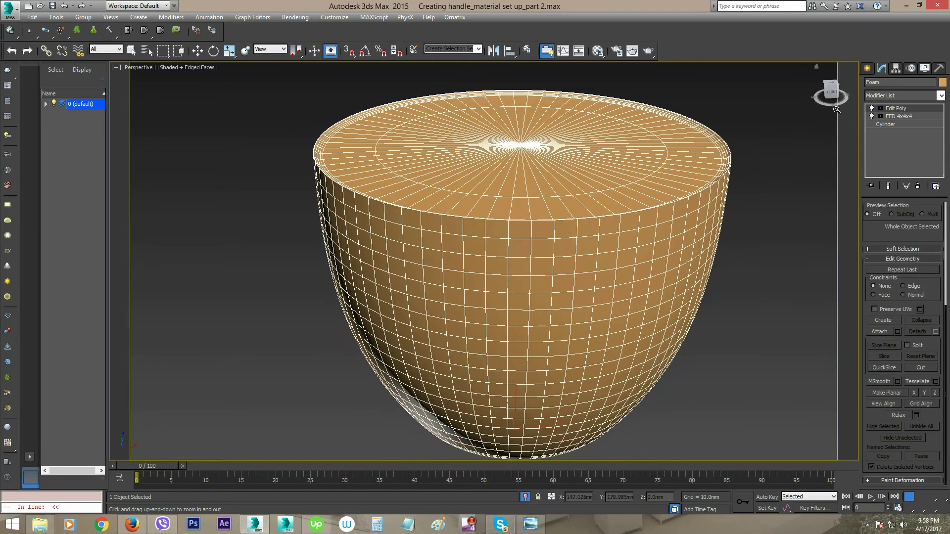
click(881, 108)
click(897, 124)
alt+middle_drag(502, 194, 470, 280)
scroll(362, 230, up, 4)
alt+middle_drag(369, 210, 337, 249)
scroll(337, 250, up, 2)
scroll(338, 249, up, 1)
scroll(293, 216, up, 2)
scroll(291, 214, down, 1)
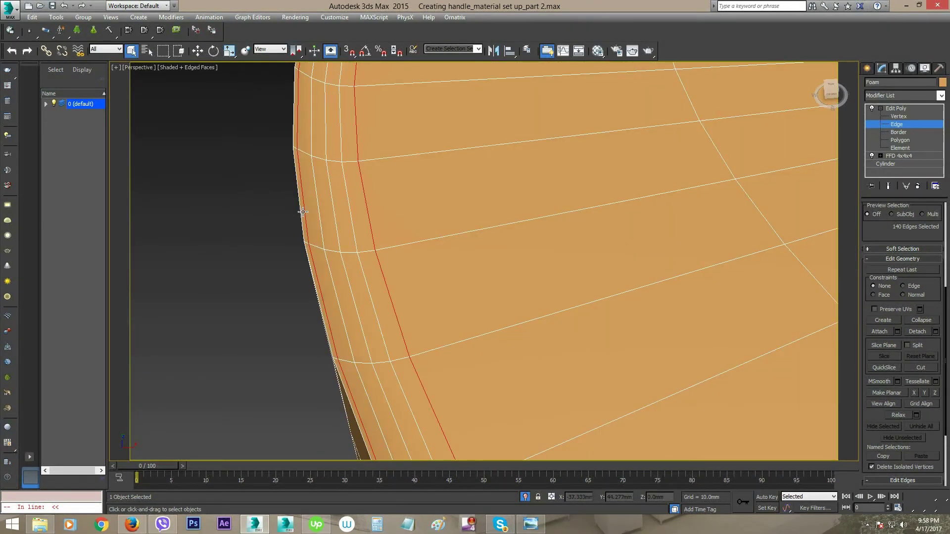
double_click(300, 215)
key(z)
alt+middle_drag(435, 317, 441, 262)
middle_drag(441, 263, 454, 224)
alt+middle_drag(453, 224, 453, 255)
alt+middle_drag(445, 324, 439, 288)
right_click(486, 216)
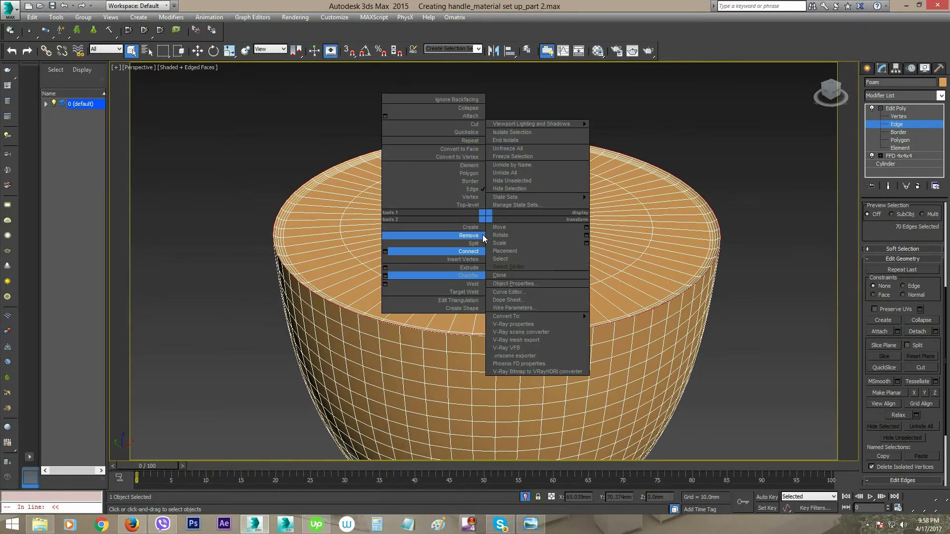
click(478, 243)
alt+middle_drag(495, 260, 473, 272)
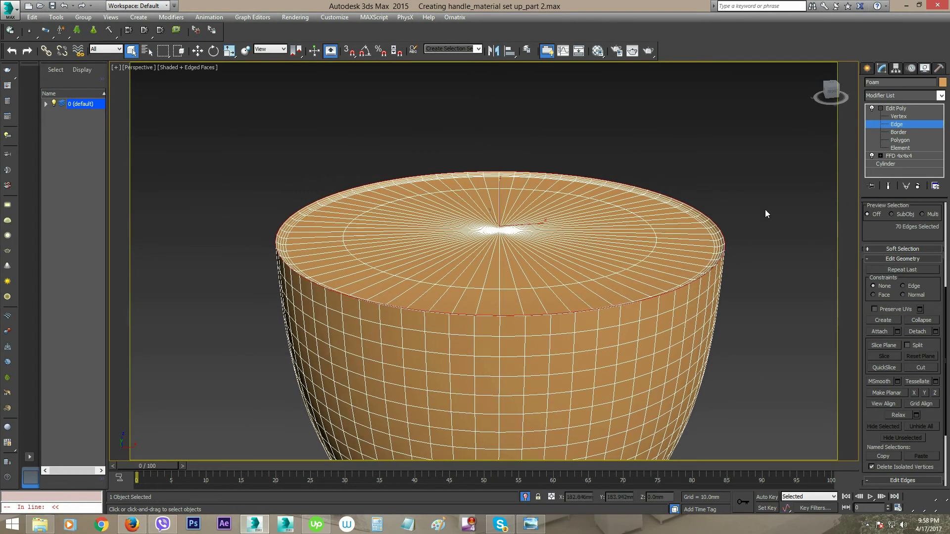
Step: Delete every Foam polygon below the split rim, keeping only the top surface element
key(5)
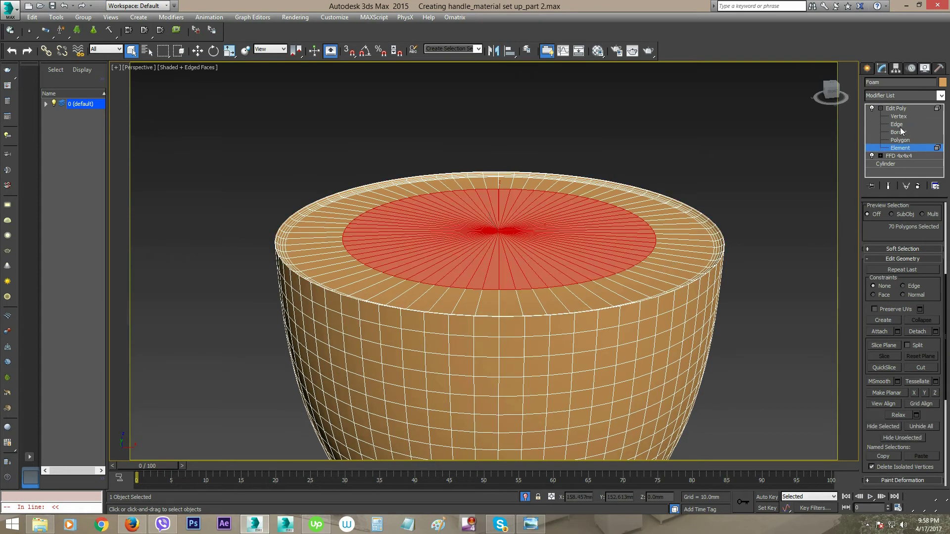
key(2)
key(5)
middle_drag(769, 229, 766, 226)
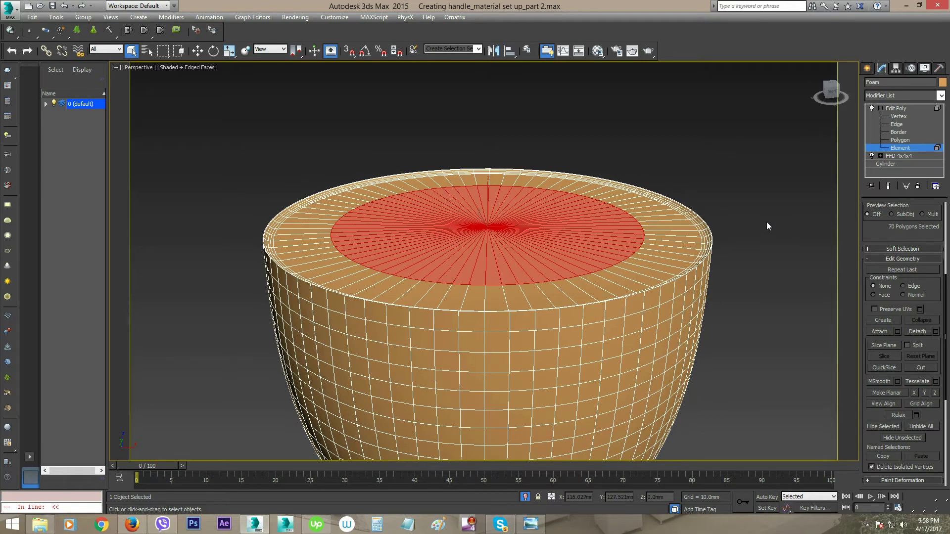
click(539, 208)
middle_drag(509, 266, 519, 224)
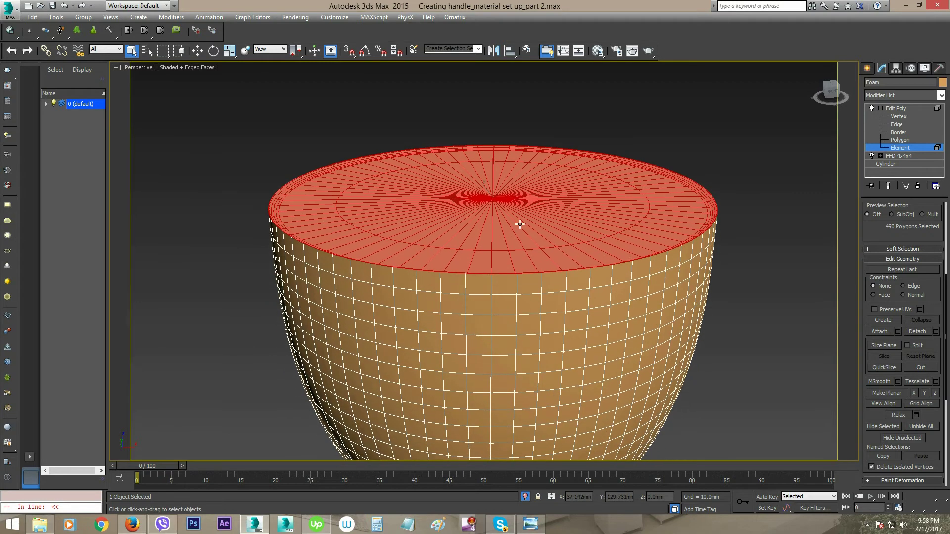
key(ctrl+i)
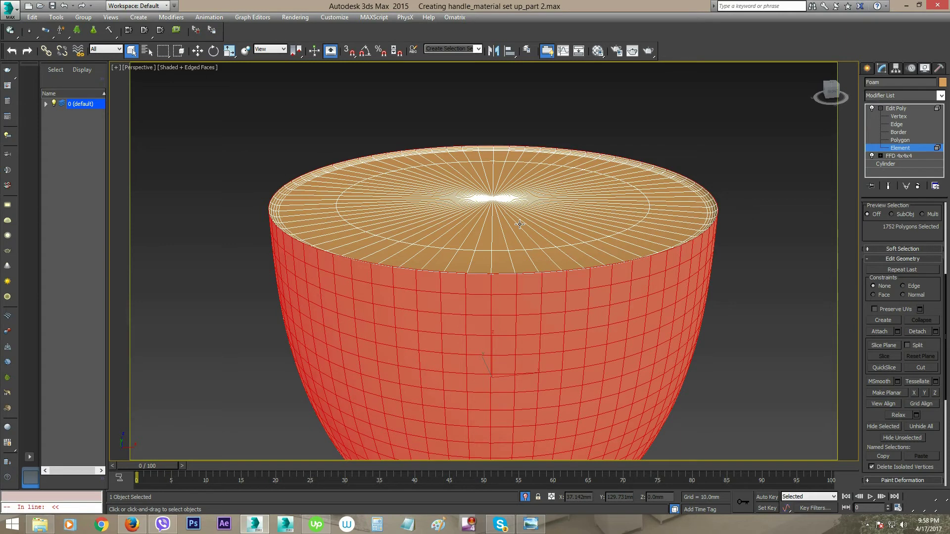
key(ctrl+d)
mouse_move(519, 224)
alt+middle_down()
mouse_move(497, 230)
mouse_move(463, 181)
mouse_move(468, 227)
alt+middle_up()
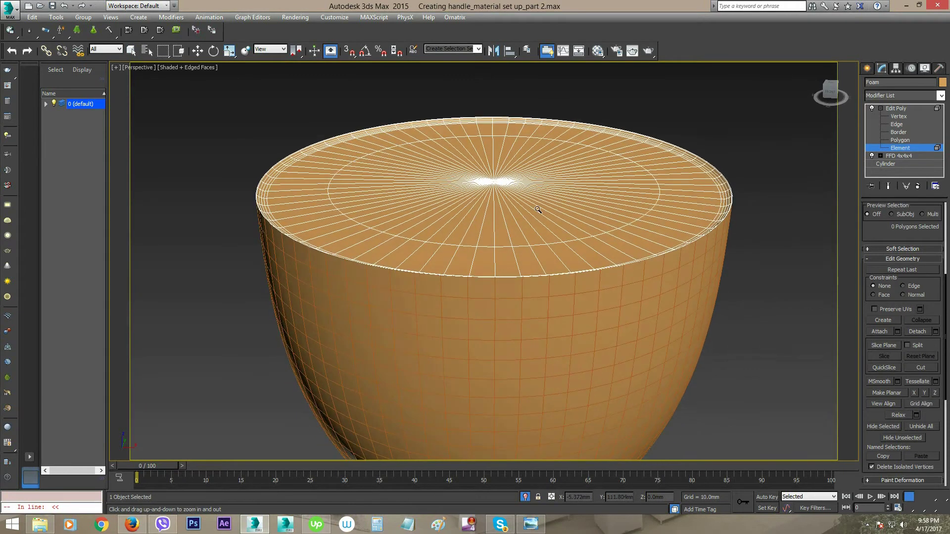
Step: Select the remaining top element of Foam and flatten it along Z to about 27 percent
right_click(504, 175)
click(504, 175)
alt+middle_drag(505, 204, 501, 199)
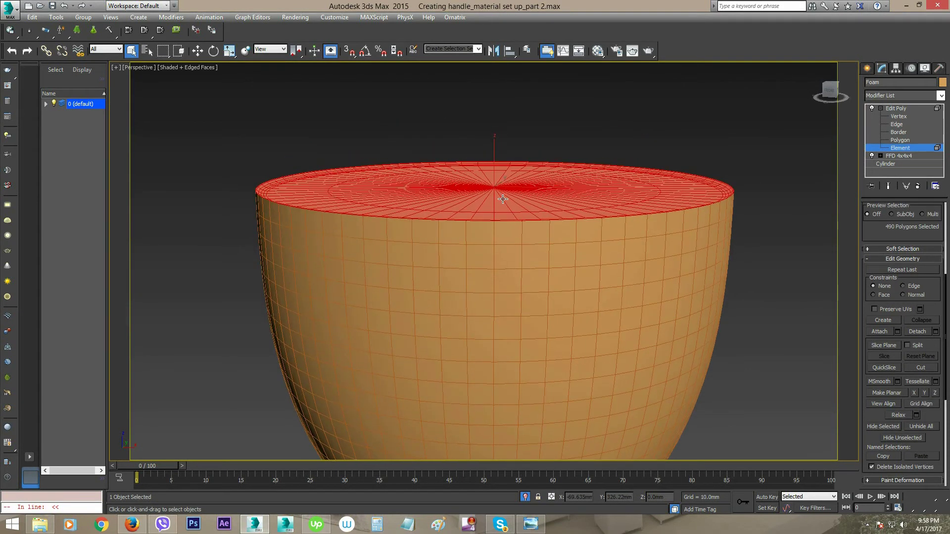
key(r)
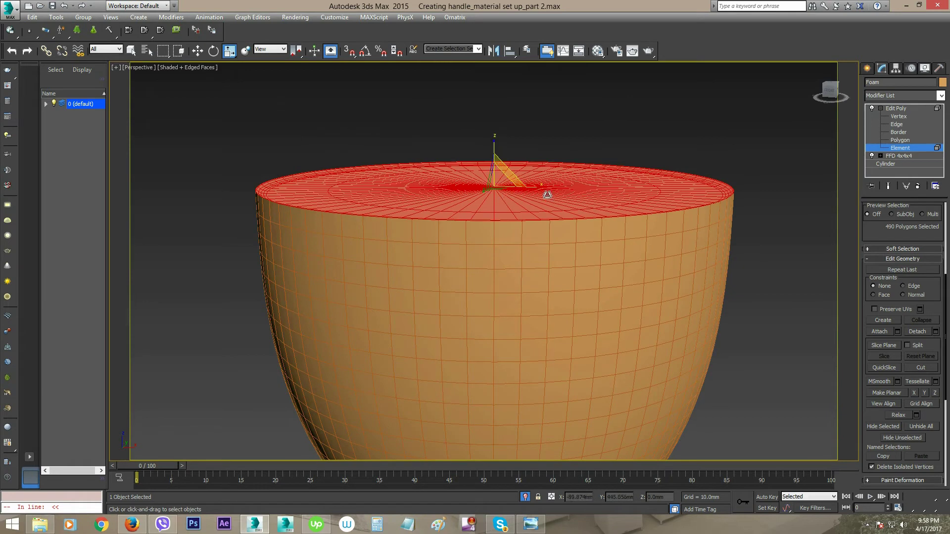
scroll(498, 206, up, 5)
middle_drag(530, 207, 538, 206)
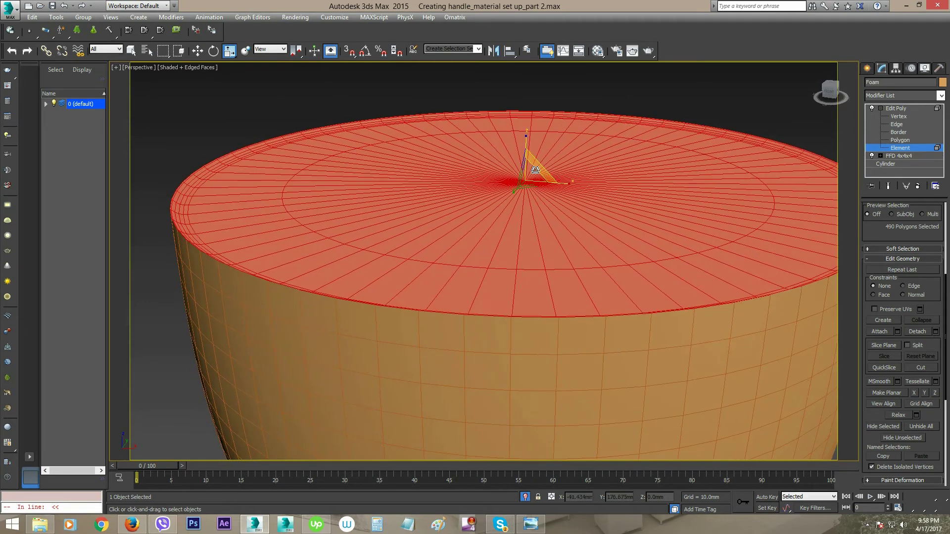
drag(525, 143, 526, 224)
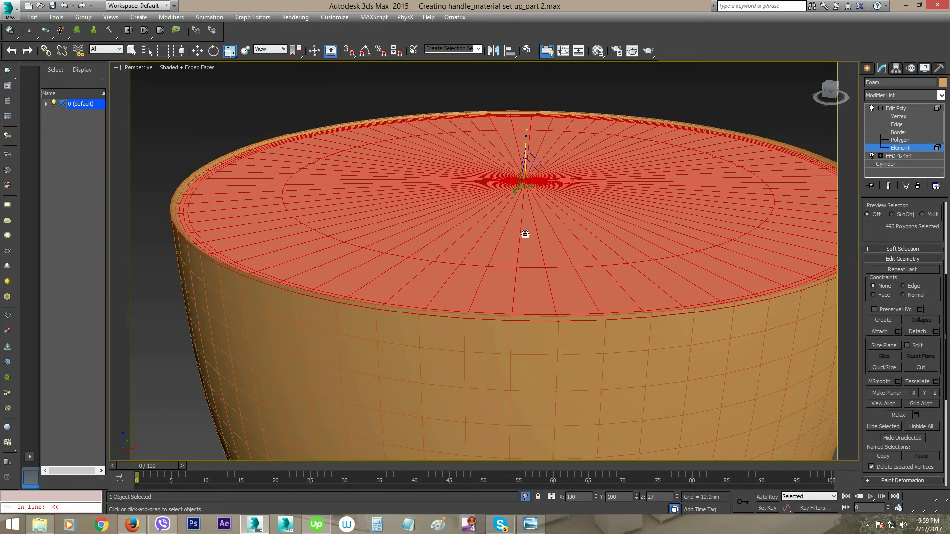
Step: Raise the Foam element above the liquid along Z to about 53.13 mm
alt+middle_drag(407, 263, 568, 244)
key(w)
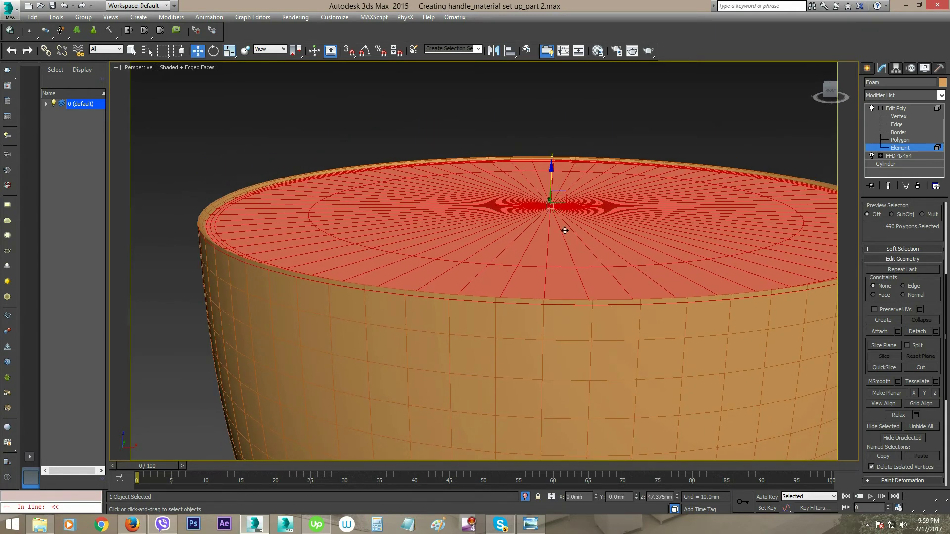
drag(549, 183, 551, 138)
alt+middle_drag(345, 206, 333, 229)
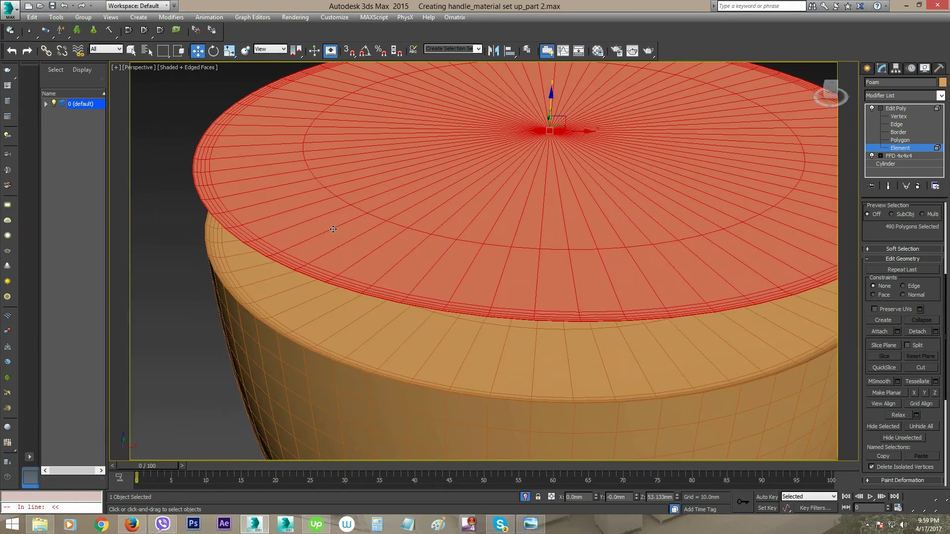
Step: Change the Foam object's color to olive green
click(943, 84)
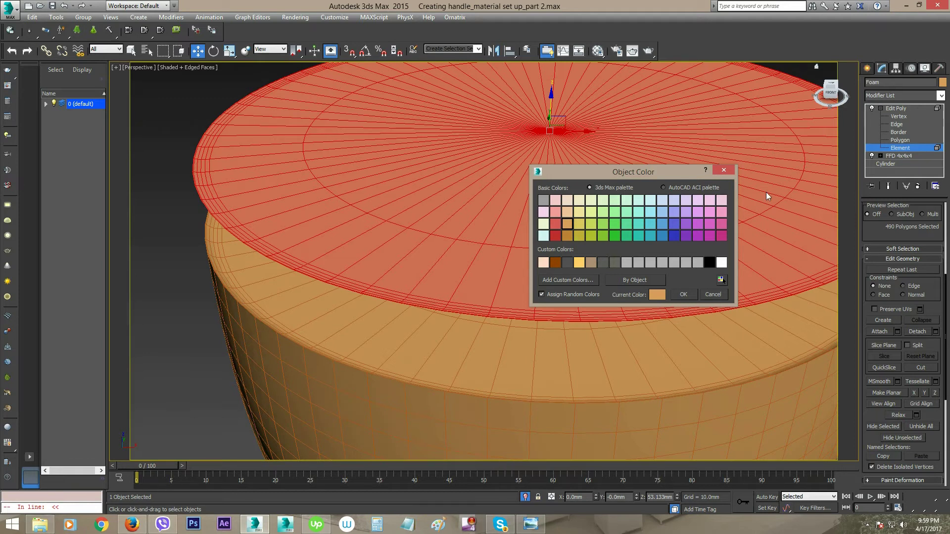
click(590, 236)
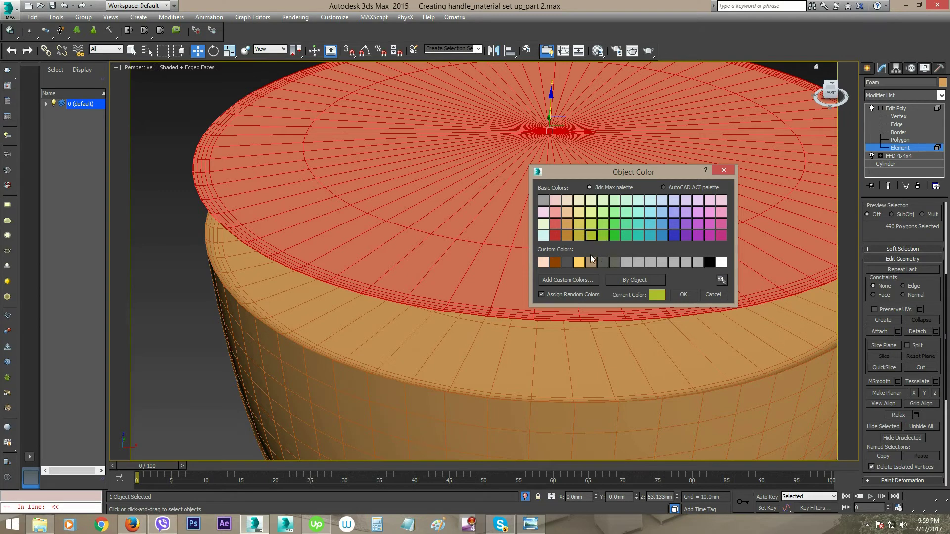
click(688, 298)
Step: Turn on the snaps toggle and check the active snap types in Grid and Snap Settings
middle_drag(428, 296, 453, 278)
key(alt+z)
scroll(465, 252, up, 1)
scroll(456, 280, up, 1)
scroll(453, 279, up, 1)
scroll(453, 279, down, 2)
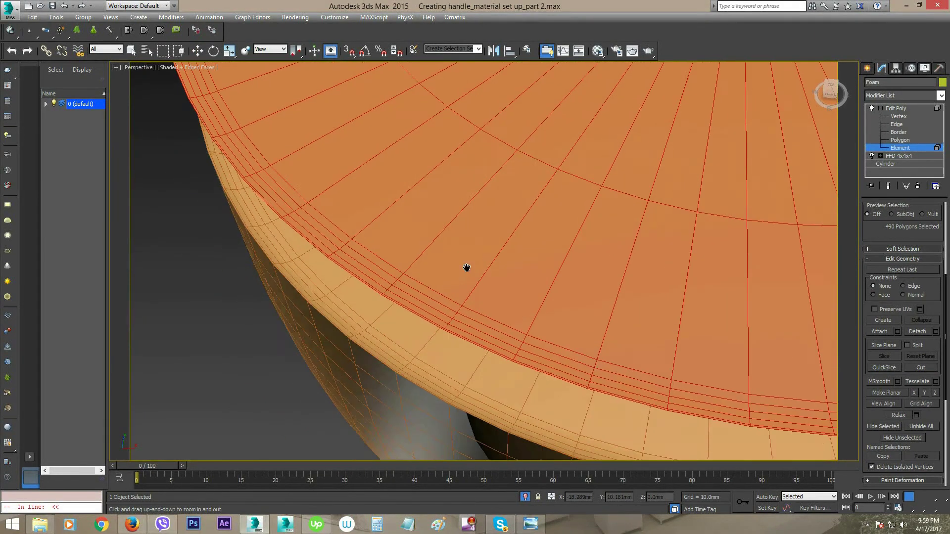
scroll(461, 265, down, 1)
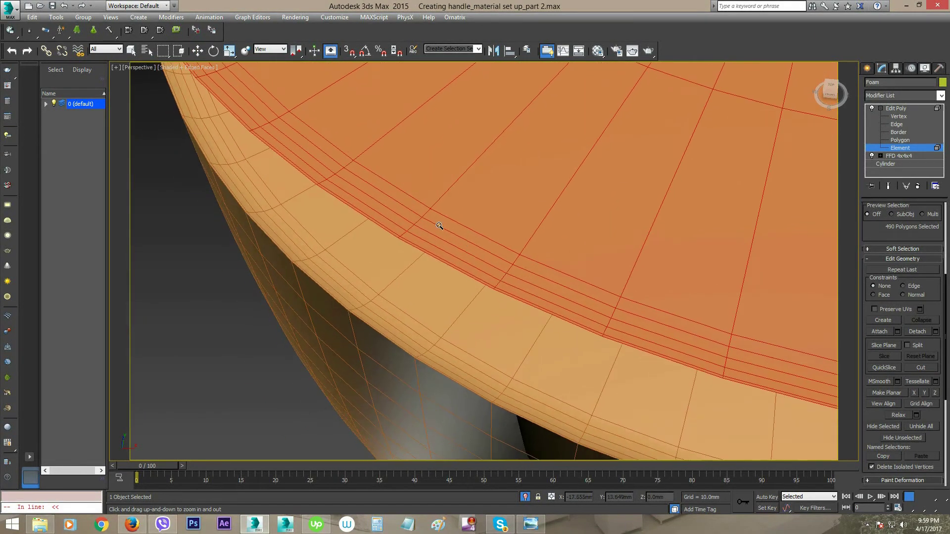
click(348, 50)
right_click(349, 51)
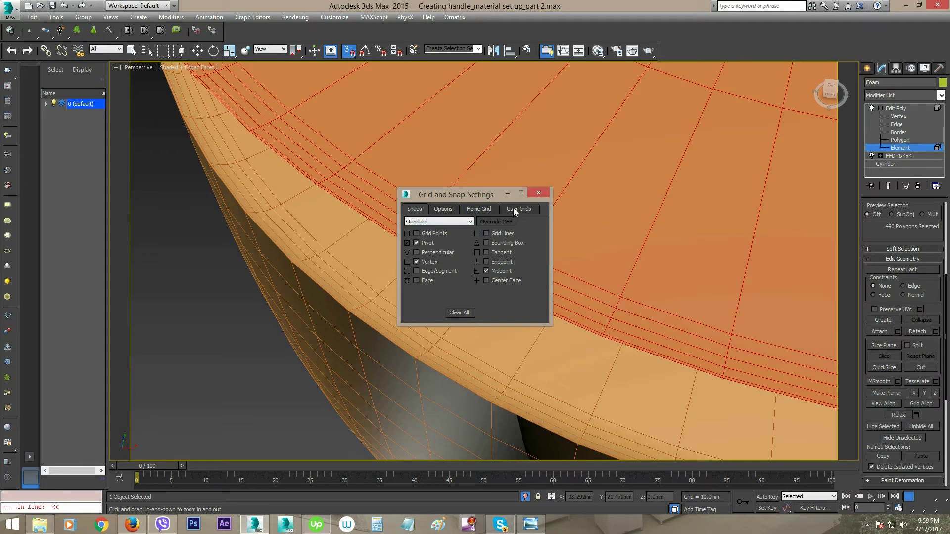
click(538, 196)
Step: Activate Move for the Foam element and lock its selection so it stays selected
scroll(456, 227, down, 10)
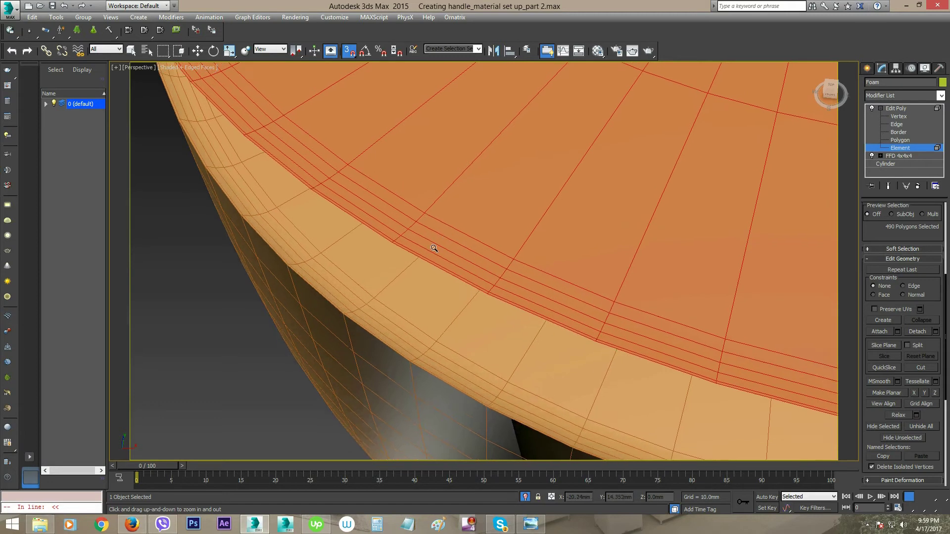
alt+middle_drag(466, 197, 472, 167)
right_click(498, 170)
scroll(486, 201, up, 4)
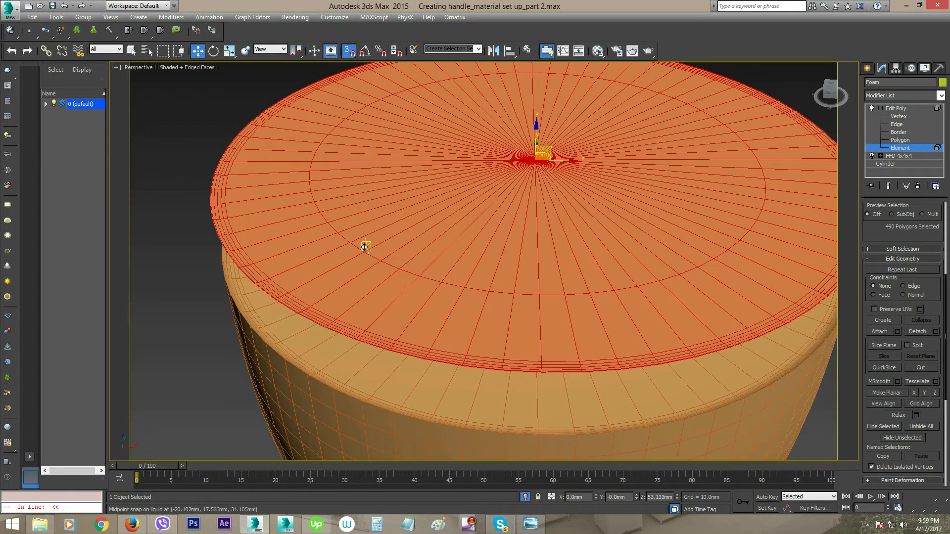
scroll(386, 232, up, 3)
middle_drag(328, 285, 384, 312)
scroll(384, 309, up, 2)
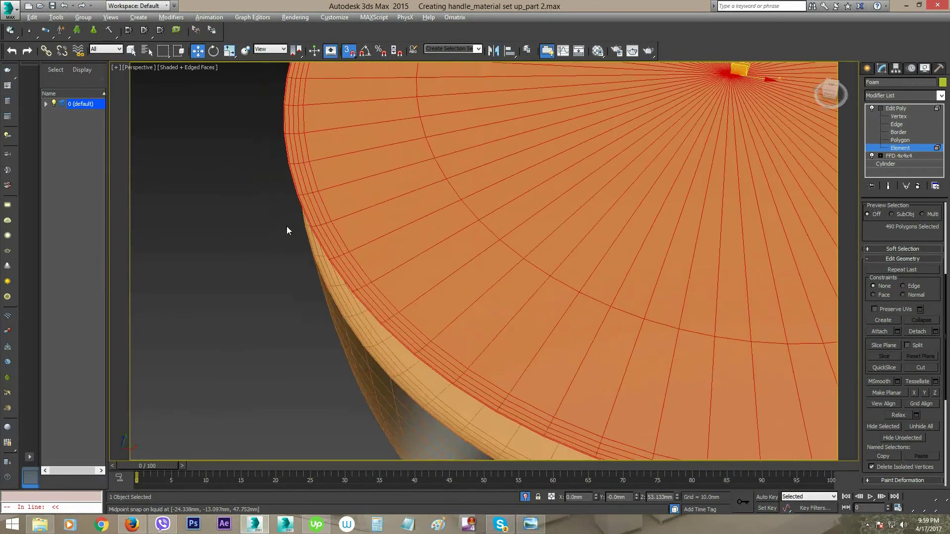
scroll(278, 225, up, 4)
alt+middle_drag(277, 225, 401, 218)
scroll(401, 218, down, 3)
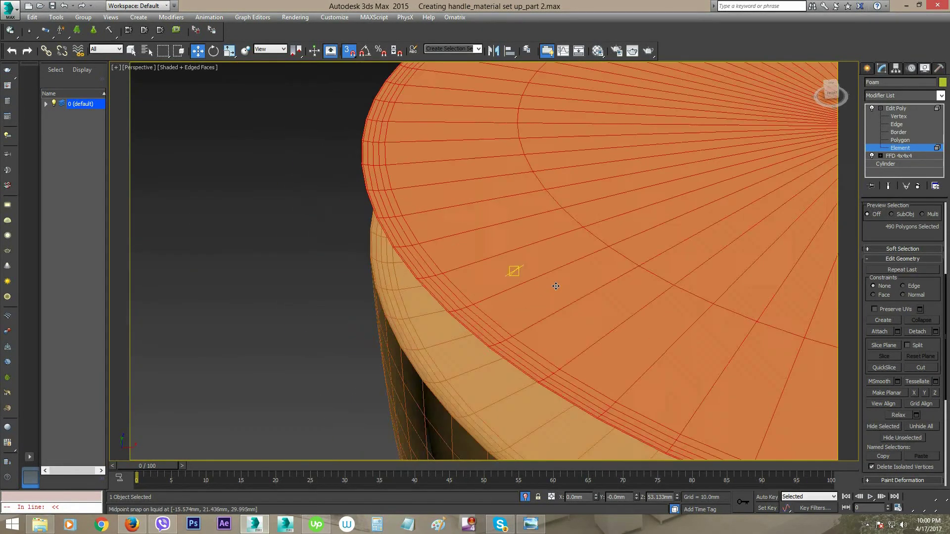
alt+middle_drag(557, 287, 532, 262)
scroll(532, 263, down, 1)
alt+middle_drag(586, 275, 534, 252)
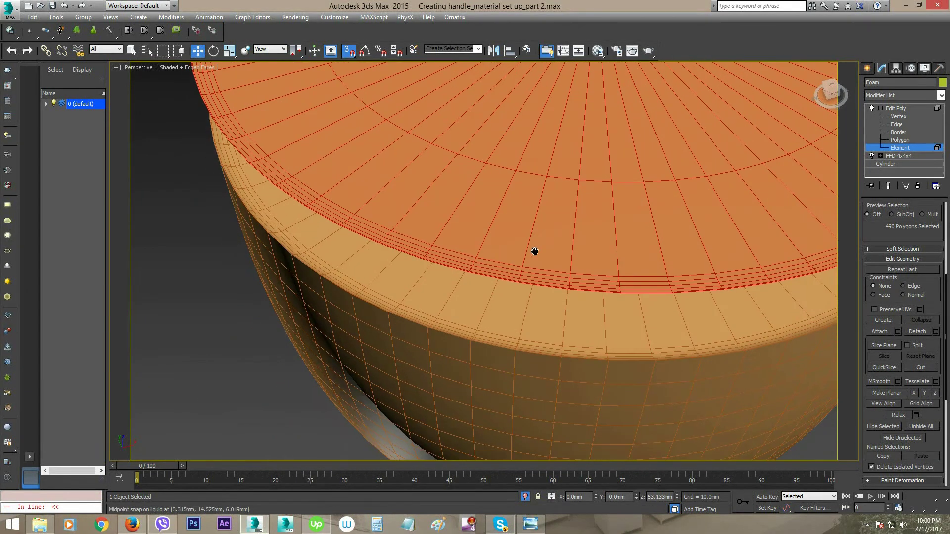
alt+middle_drag(515, 289, 477, 419)
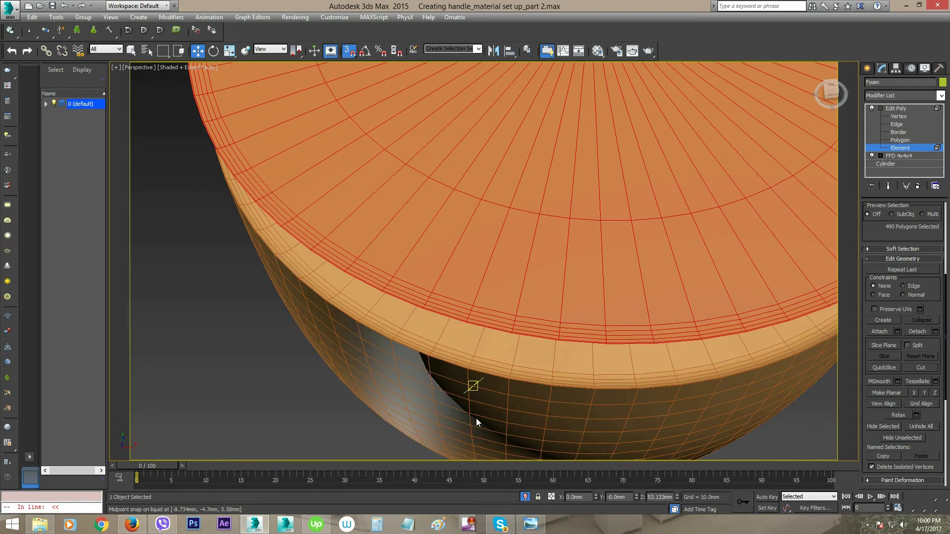
click(537, 497)
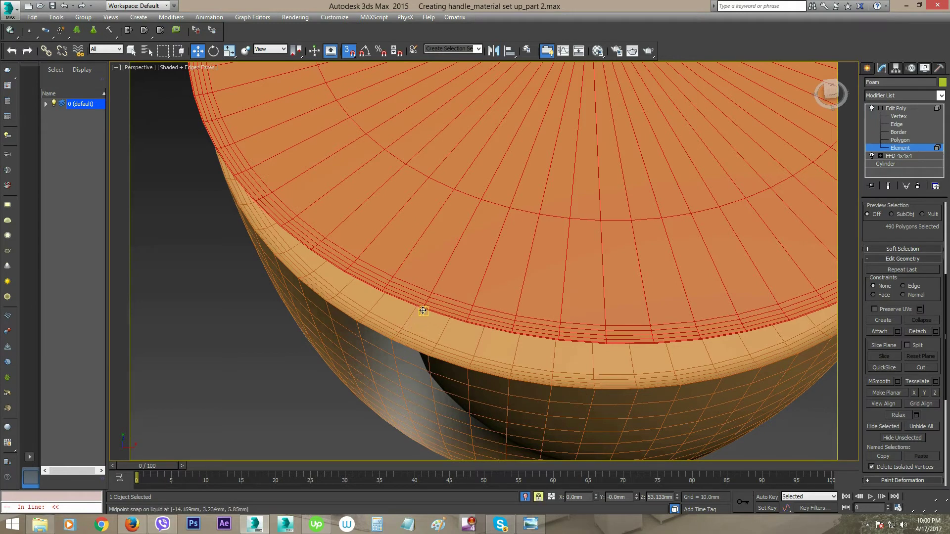
Step: Try snapping the Foam element down along Z from its rim onto a vertex of the liquid's rim
drag(423, 309, 428, 357)
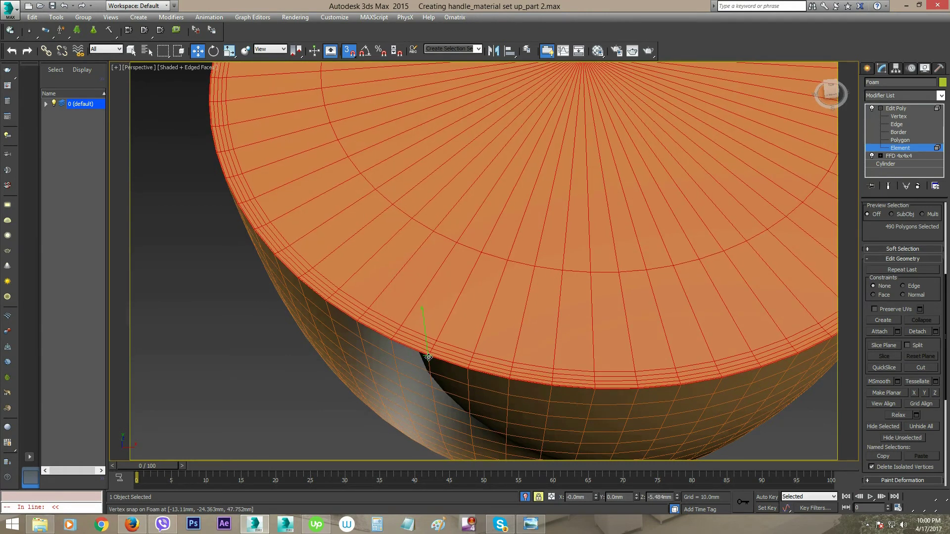
scroll(428, 357, up, 5)
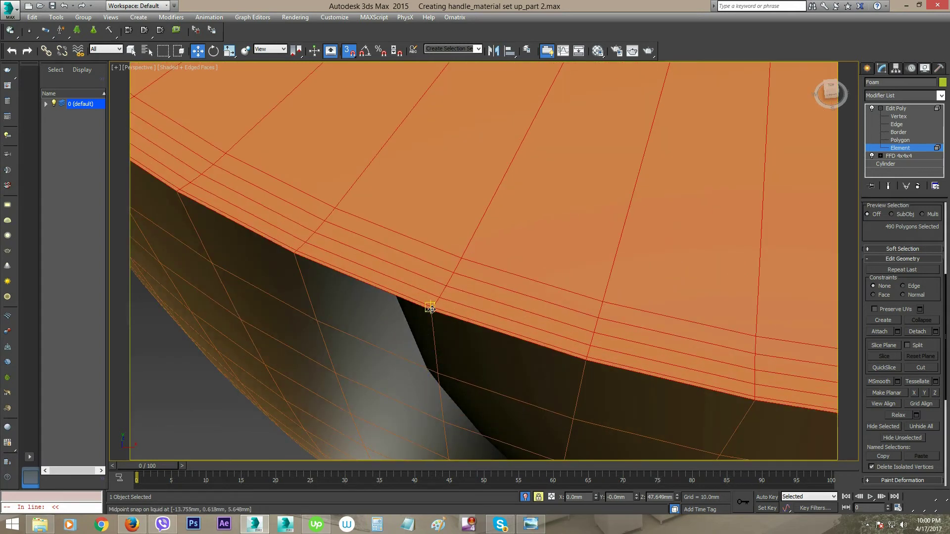
alt+middle_drag(566, 376, 555, 361)
middle_drag(466, 158, 563, 288)
alt+middle_drag(354, 269, 448, 347)
key(ctrl+z)
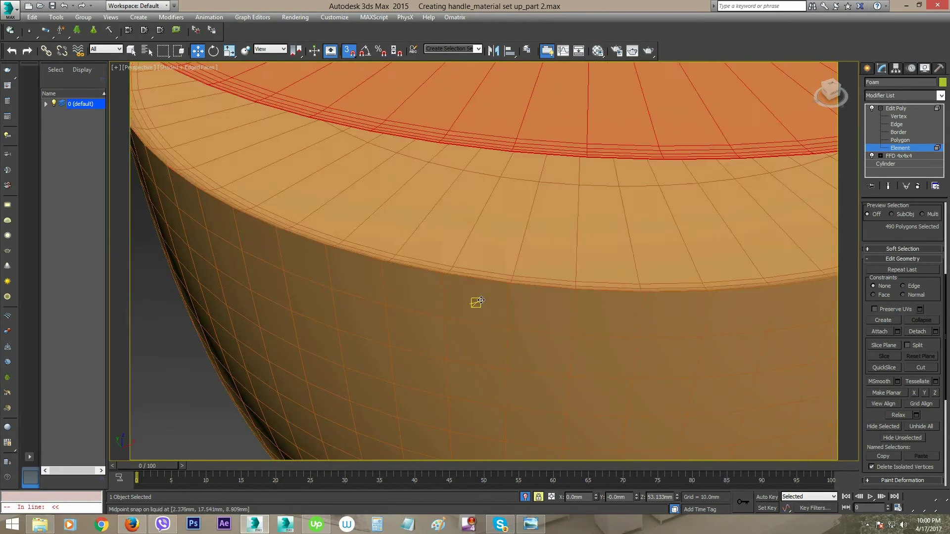
Step: Try lowering the Foam element along Z freehand with snaps turned off
key(s)
drag(488, 254, 489, 364)
key(ctrl+z)
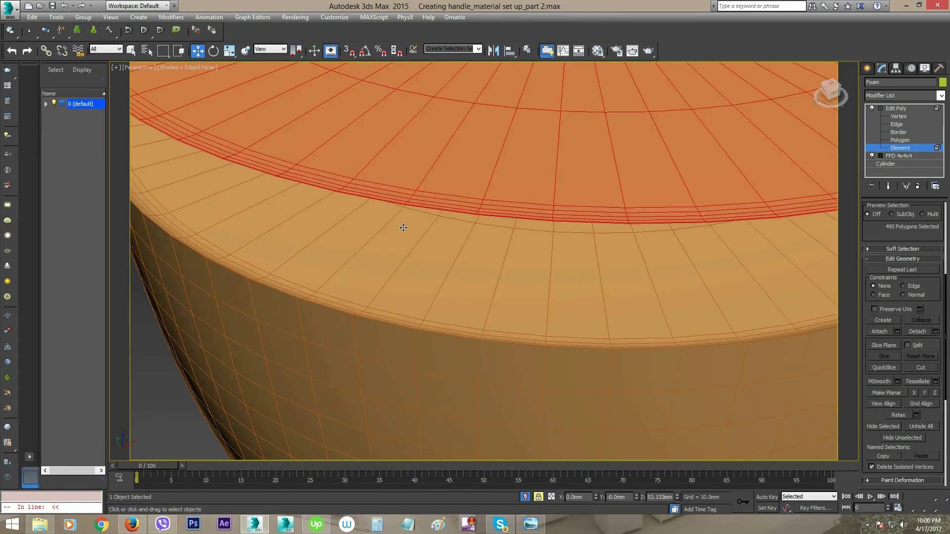
Step: Snap the Foam element down along Z onto a vertex of the liquid's rim, at about 47.65 mm, and leave snaps off
mouse_move(396, 246)
alt+middle_down()
mouse_move(411, 294)
mouse_move(413, 277)
alt+middle_up()
key(s)
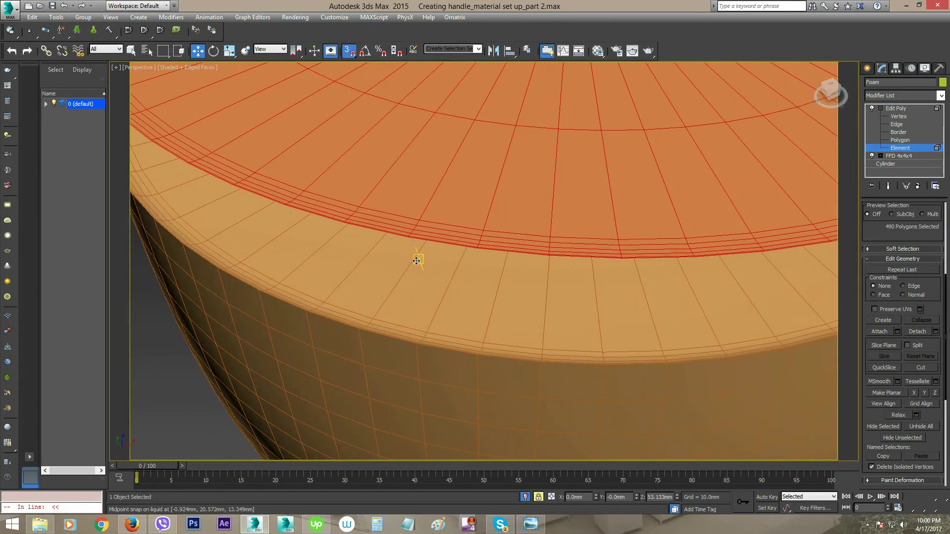
drag(402, 251, 415, 343)
key(s)
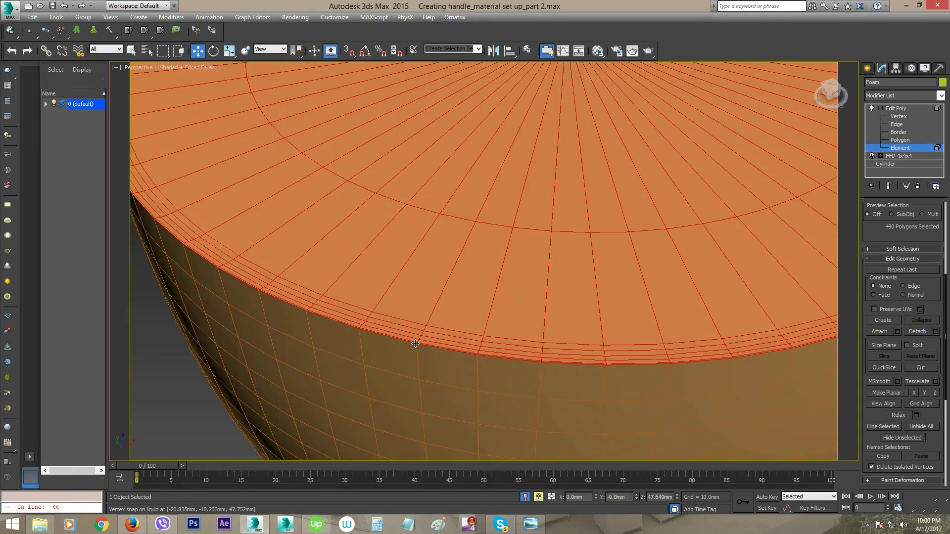
Step: Unlock the selection and delete the centre vertex of the Foam surface to open a round hole
key(z)
scroll(390, 312, up, 2)
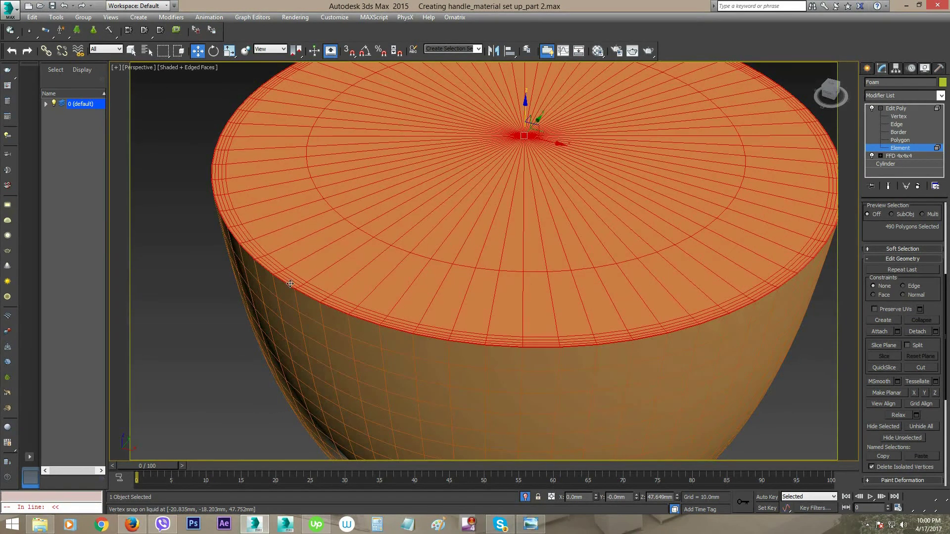
scroll(519, 368, down, 3)
middle_drag(517, 367, 434, 309)
key(alt+z)
drag(311, 242, 311, 220)
mouse_move(376, 230)
alt+middle_down()
mouse_move(382, 210)
mouse_move(365, 244)
alt+middle_up()
middle_drag(509, 270, 497, 236)
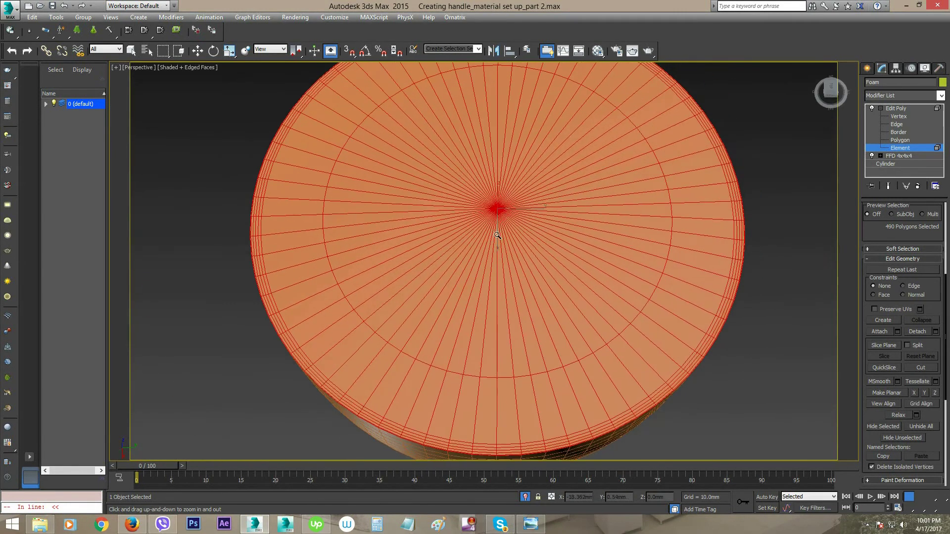
key(w)
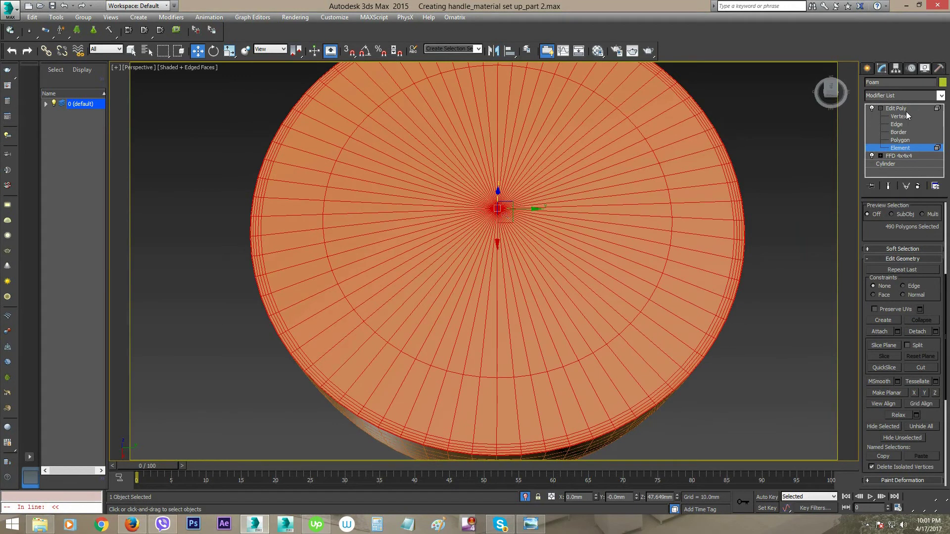
click(906, 114)
click(495, 208)
alt+middle_drag(495, 208, 516, 266)
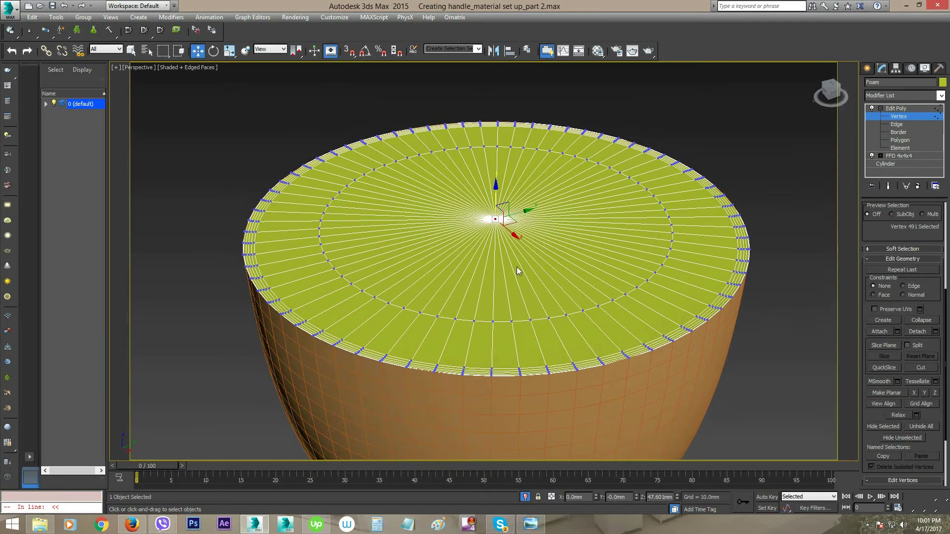
key(Delete)
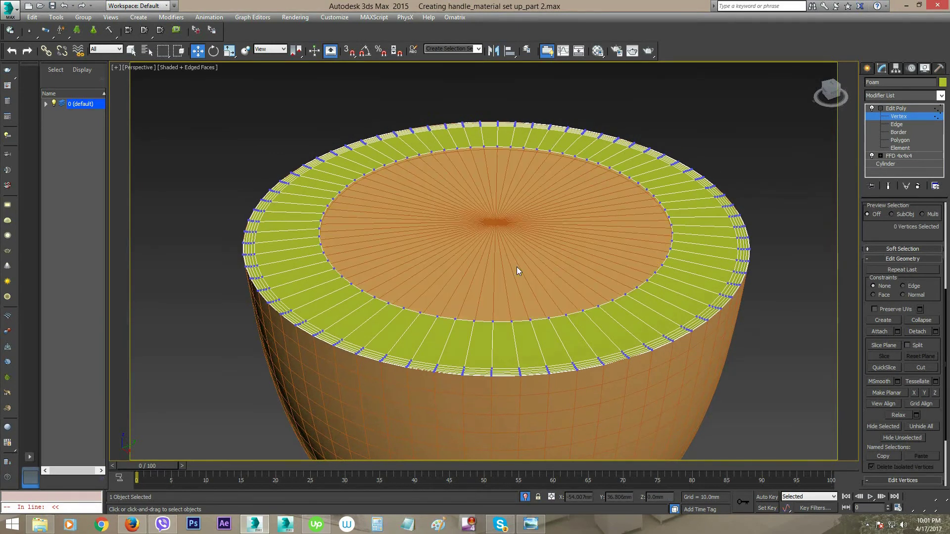
Step: Select the edge loop around the Foam's hole and scale it inward in the XY plane to narrow the hole
alt+middle_drag(520, 266, 521, 259)
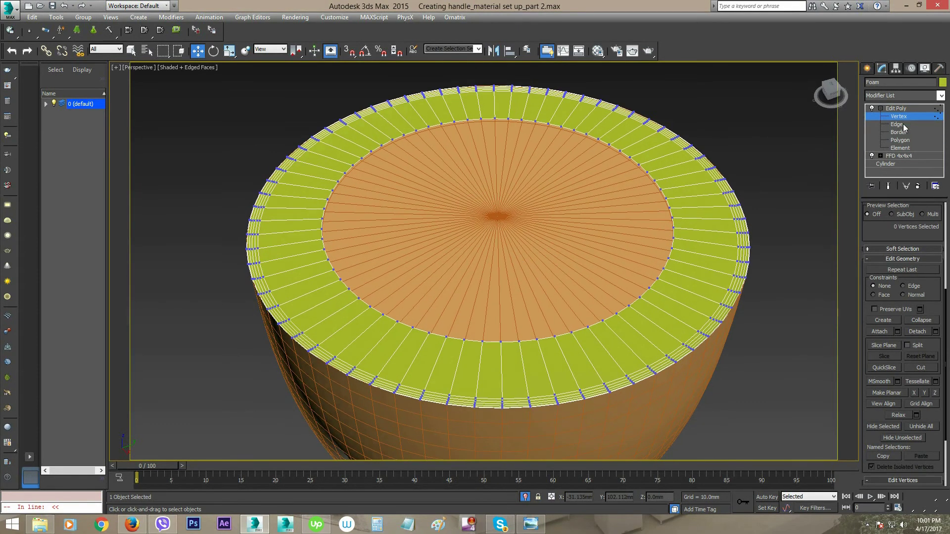
click(897, 124)
double_click(525, 122)
alt+middle_drag(539, 192, 539, 201)
key(r)
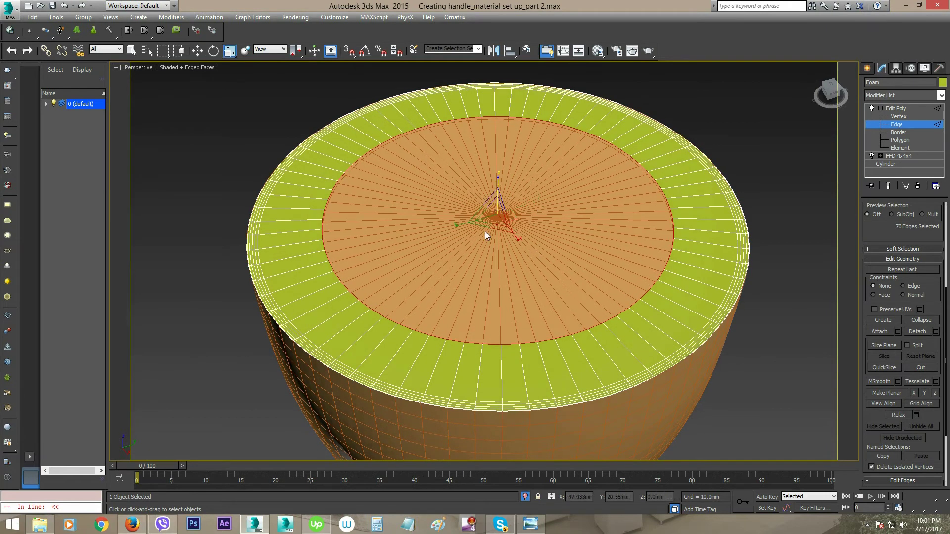
drag(488, 229, 499, 224)
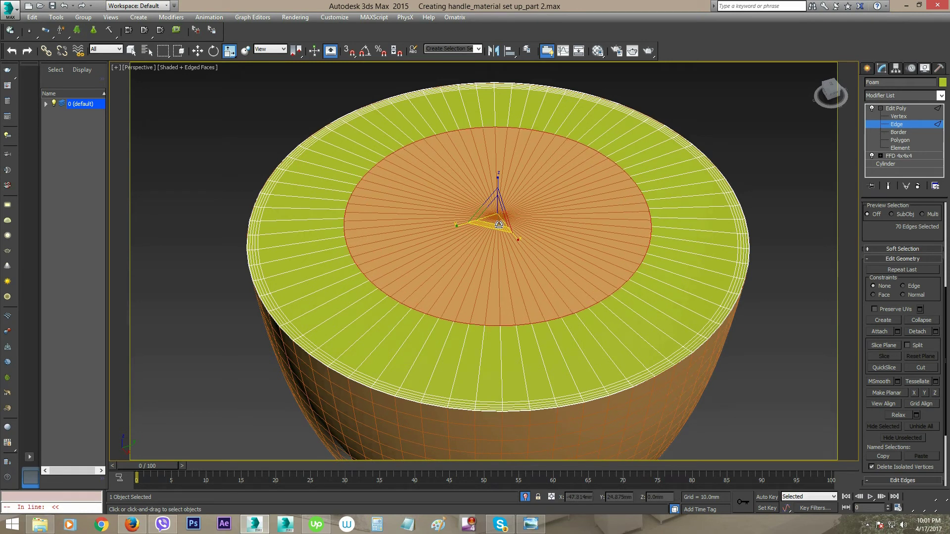
Step: Extend the hole's edge loop inward as a new narrow ring and lower its inner edge along Z to about 46.99 mm
middle_drag(509, 224, 515, 229)
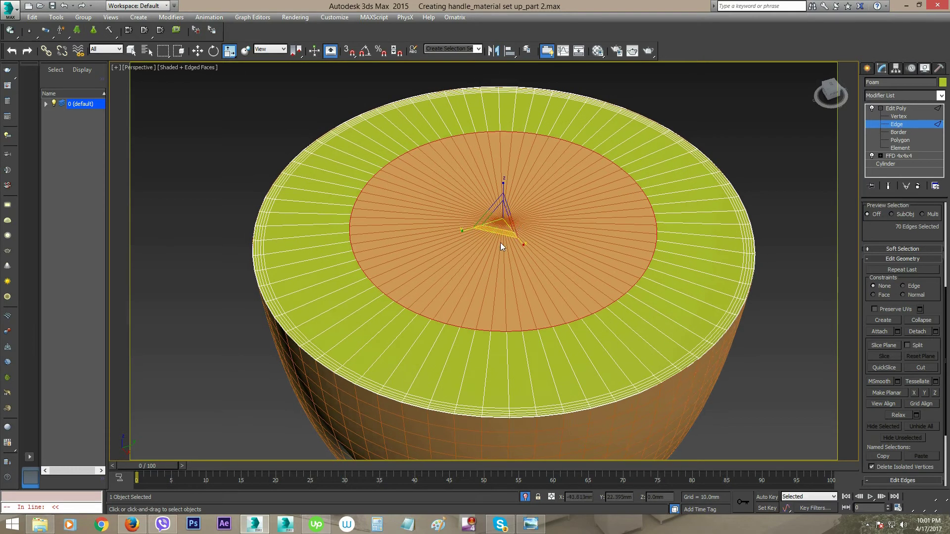
drag(500, 234, 504, 230)
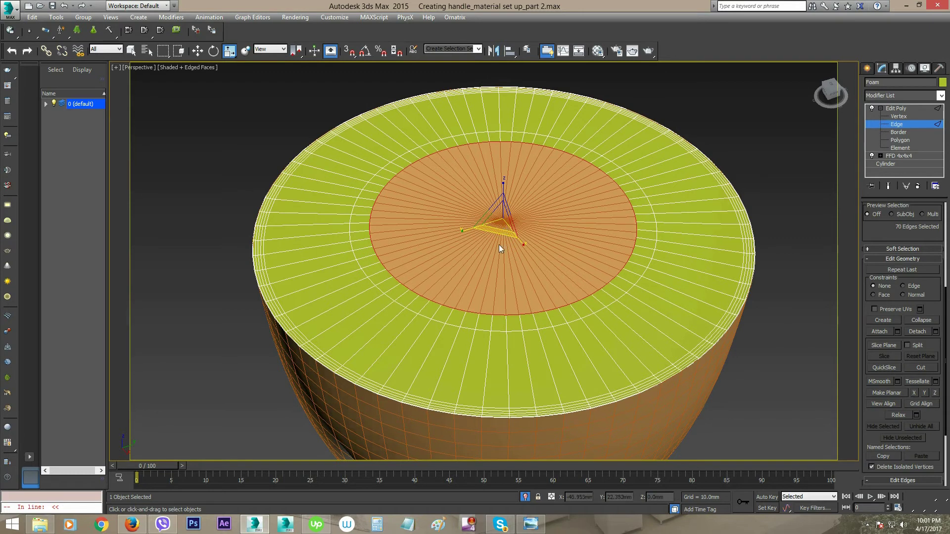
alt+middle_drag(493, 257, 495, 237)
key(w)
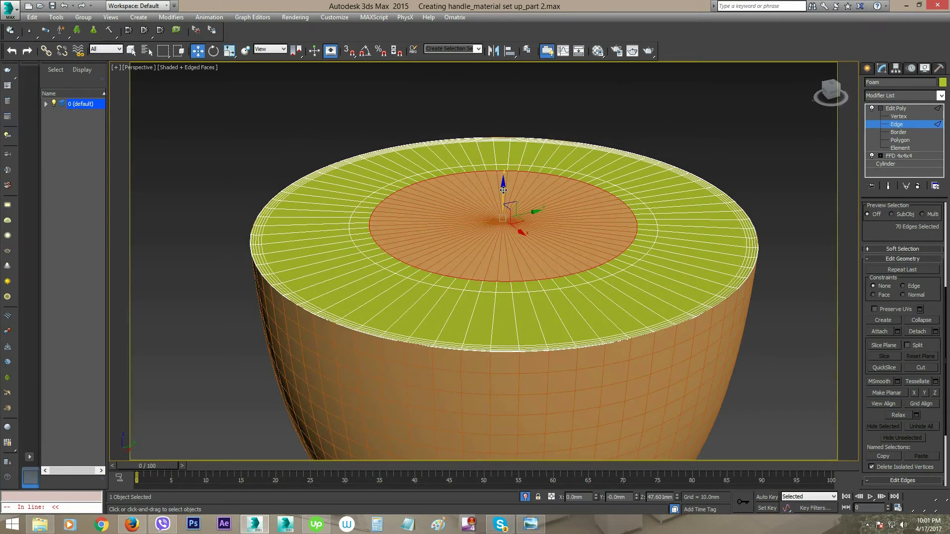
drag(503, 190, 503, 195)
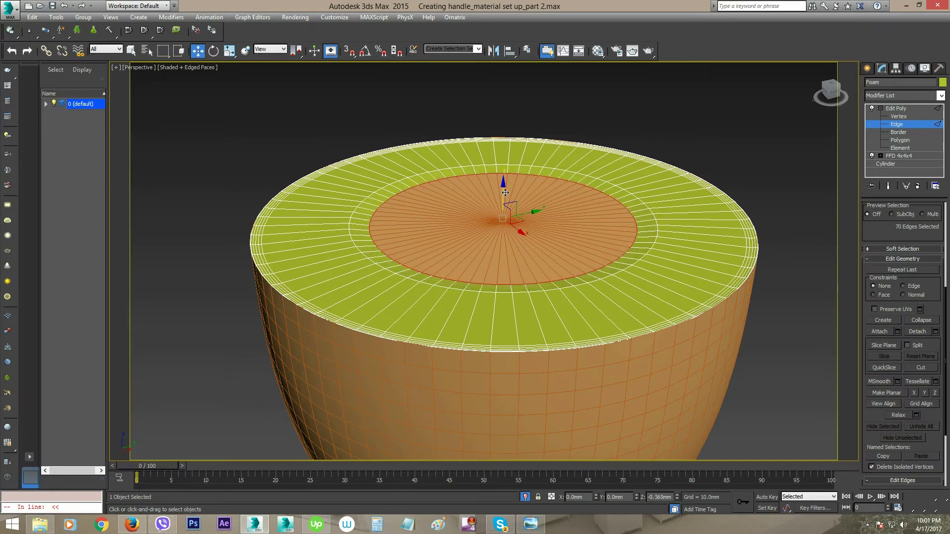
key(ctrl+z)
middle_drag(484, 225, 489, 225)
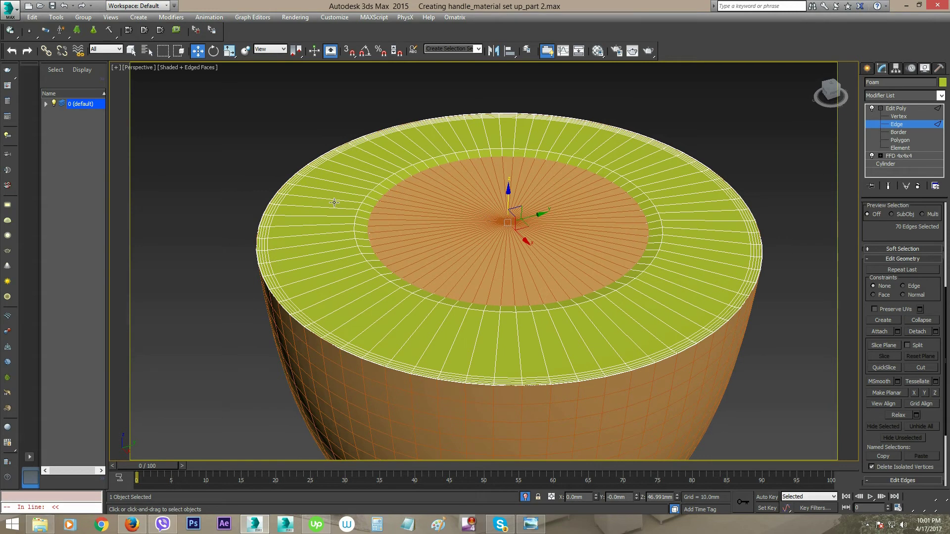
Step: Select the ring of radial edges across the Foam's wide band and connect them with 3 segments
click(434, 341)
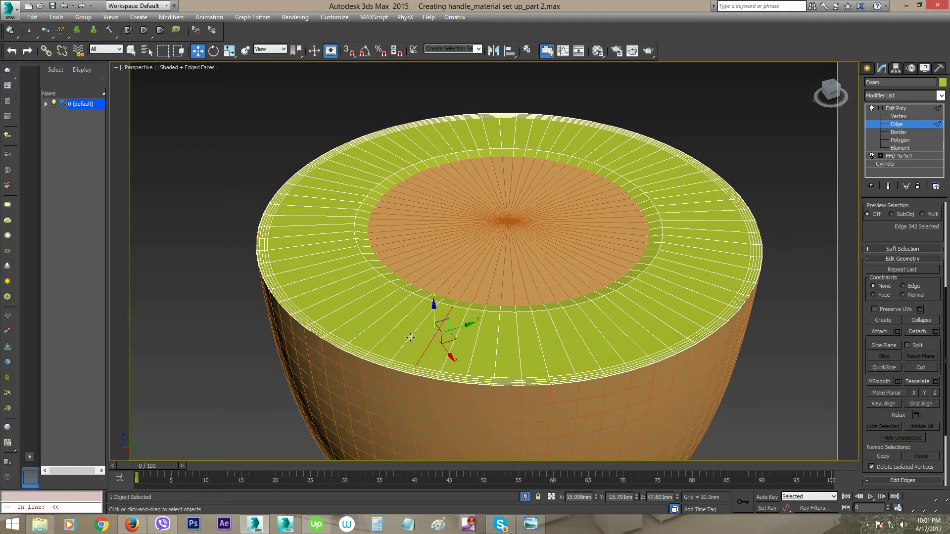
shift+click(410, 338)
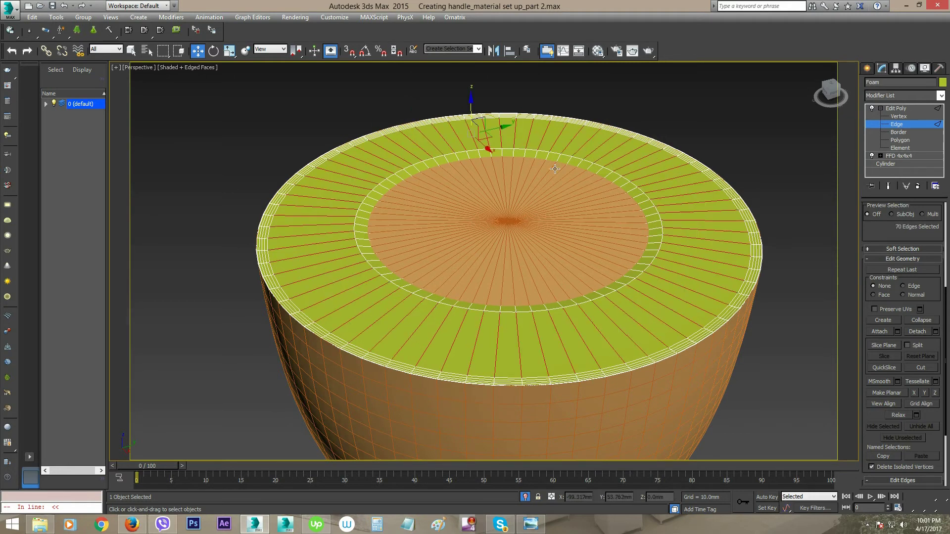
middle_drag(537, 280, 527, 277)
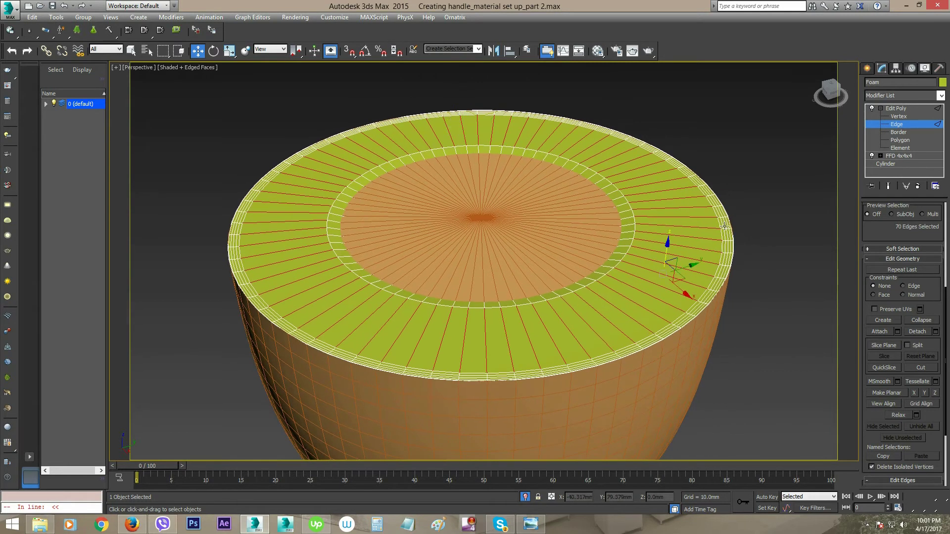
right_click(757, 215)
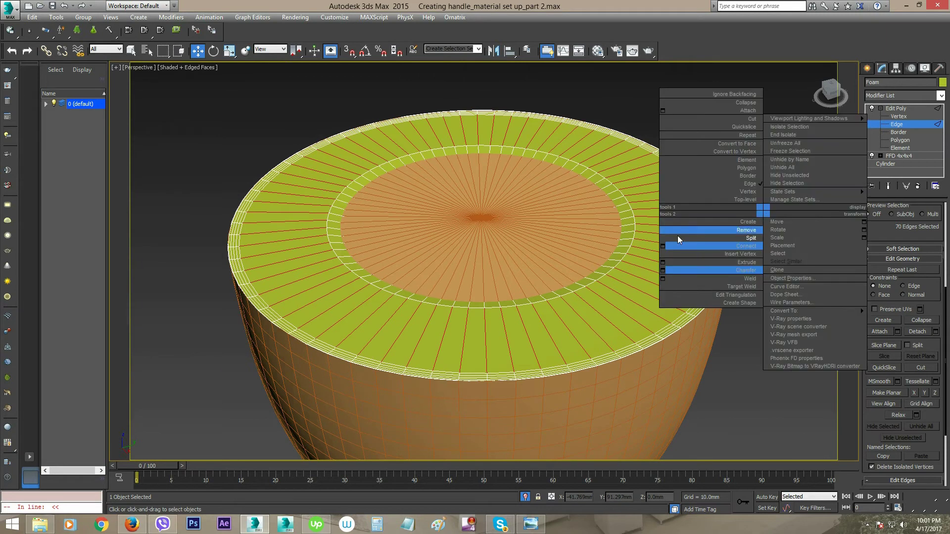
click(663, 247)
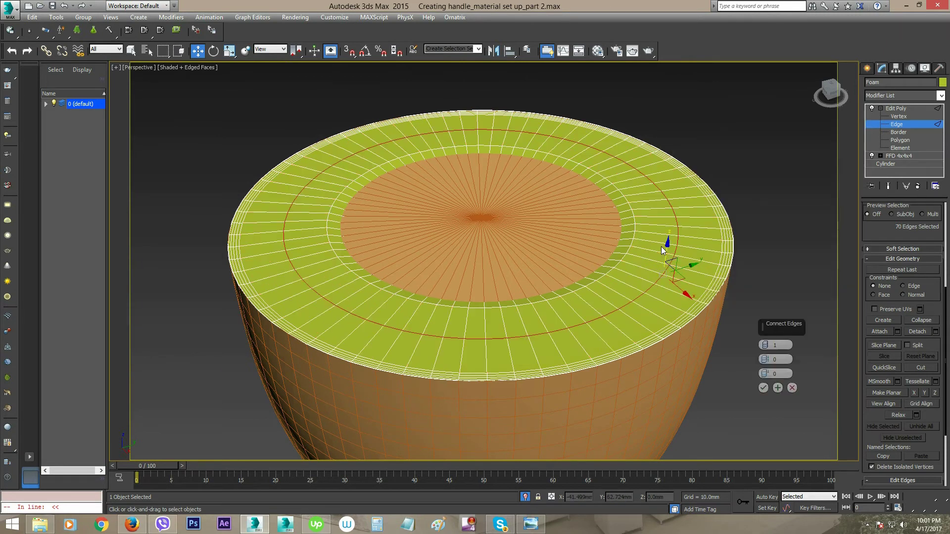
drag(763, 345, 766, 340)
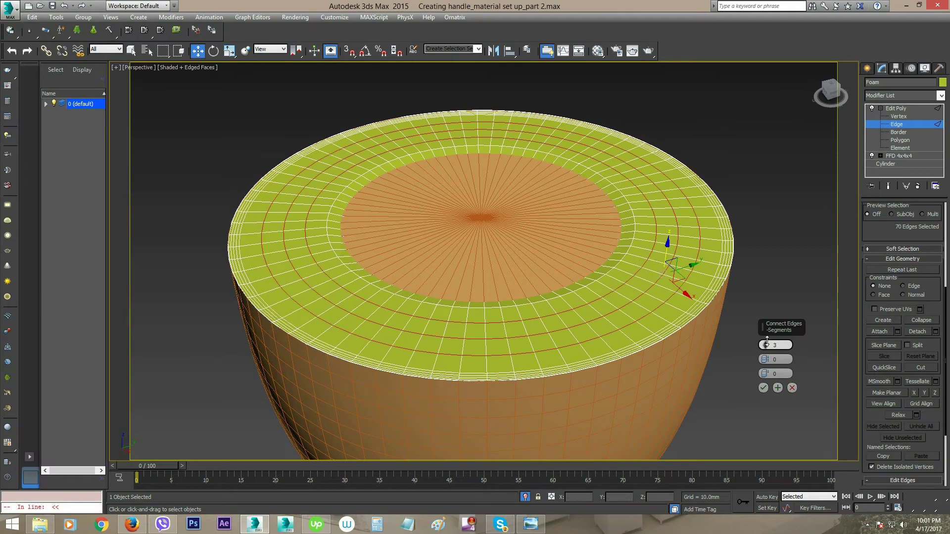
mouse_move(452, 284)
alt+middle_down()
mouse_move(446, 295)
mouse_move(451, 260)
mouse_move(453, 277)
alt+middle_up()
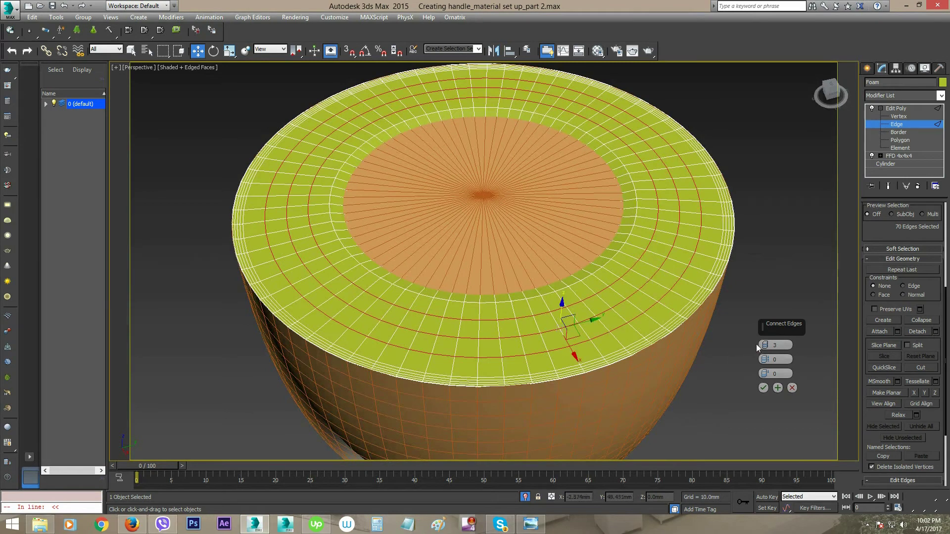
click(764, 387)
Step: Switch to the Top view and frame the whole Foam ring to examine its edge loops
mouse_move(565, 268)
alt+middle_down()
mouse_move(557, 305)
mouse_move(555, 275)
mouse_move(555, 322)
mouse_move(554, 271)
mouse_move(554, 281)
alt+middle_up()
scroll(555, 322, up, 2)
scroll(553, 298, down, 5)
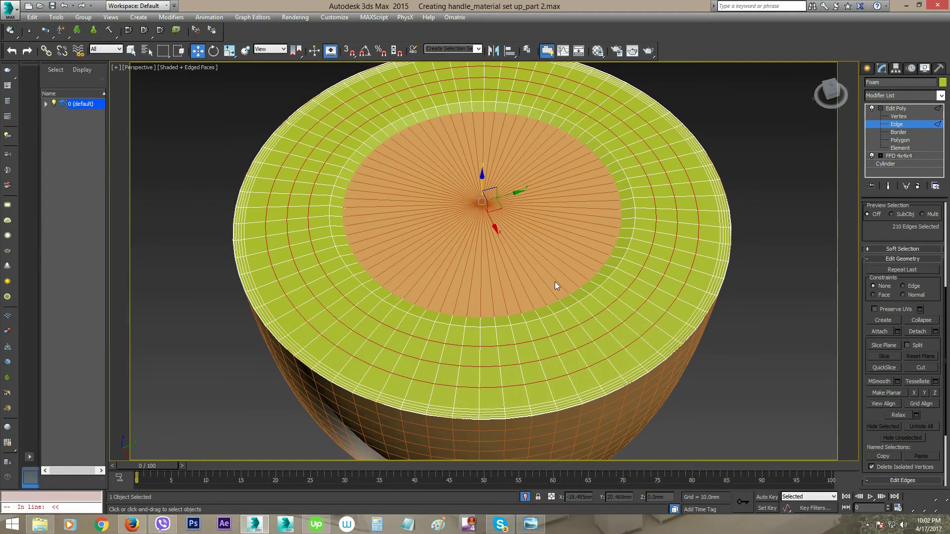
key(t)
scroll(551, 280, up, 3)
scroll(549, 260, up, 2)
middle_drag(509, 233, 499, 215)
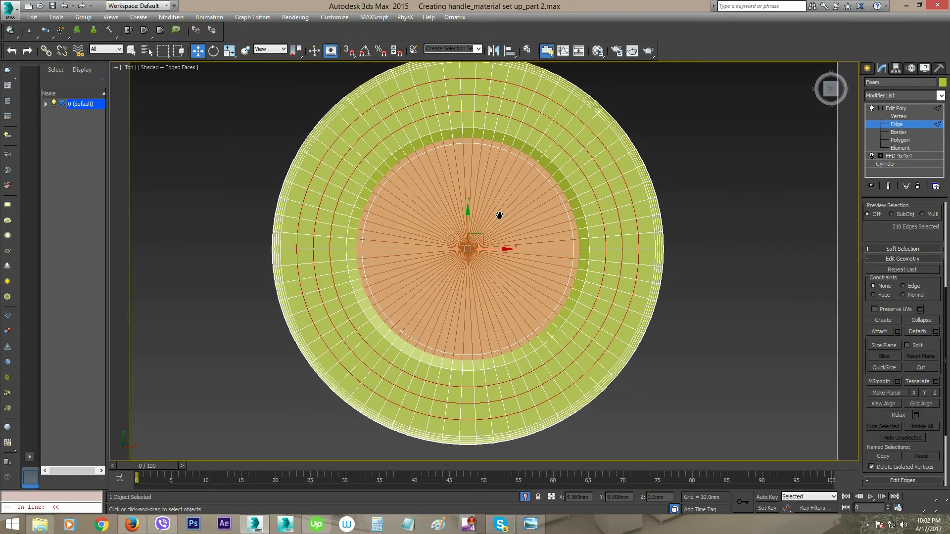
Step: Enable soft selection with edge distance 100 and 12.381 mm falloff, and pull an upper-left vertex of the Foam's hole outward to about X -6.99, Y 19.65 mm
click(910, 116)
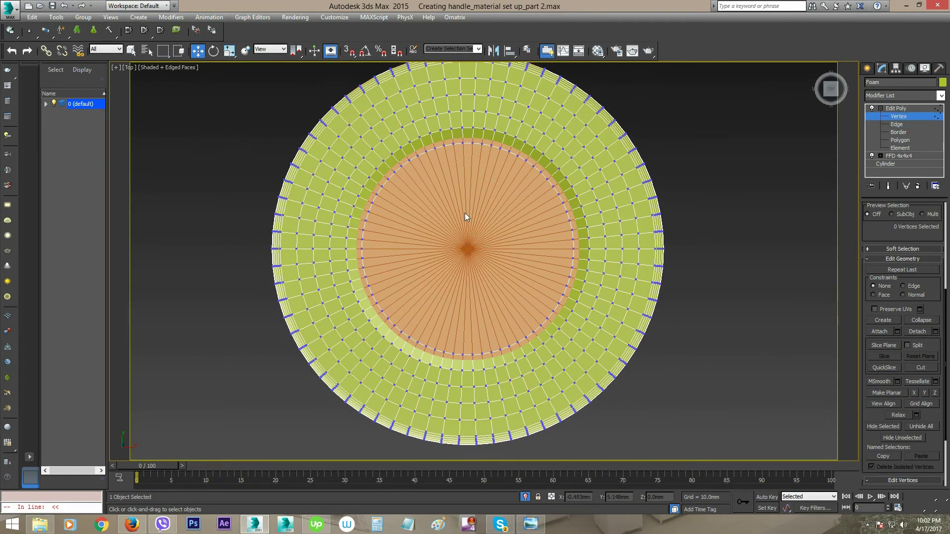
middle_drag(464, 212, 469, 219)
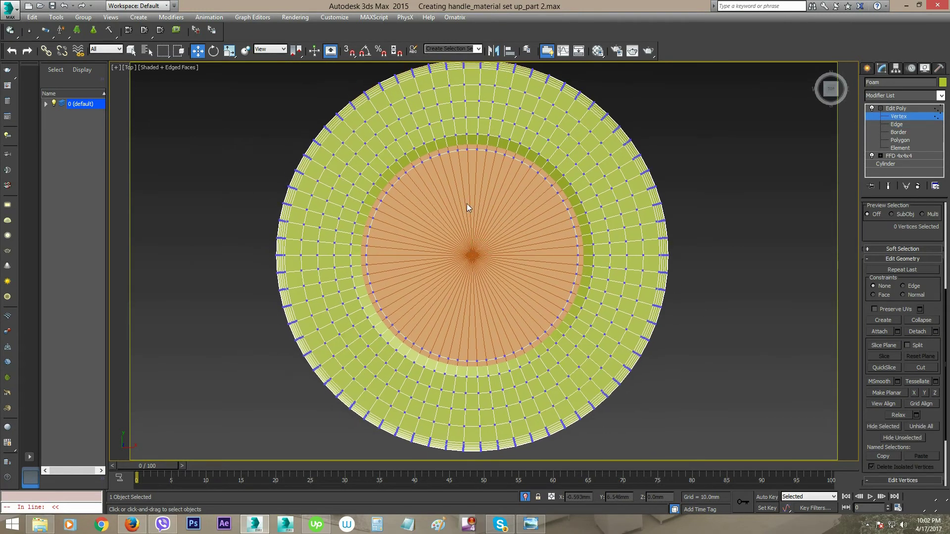
click(438, 154)
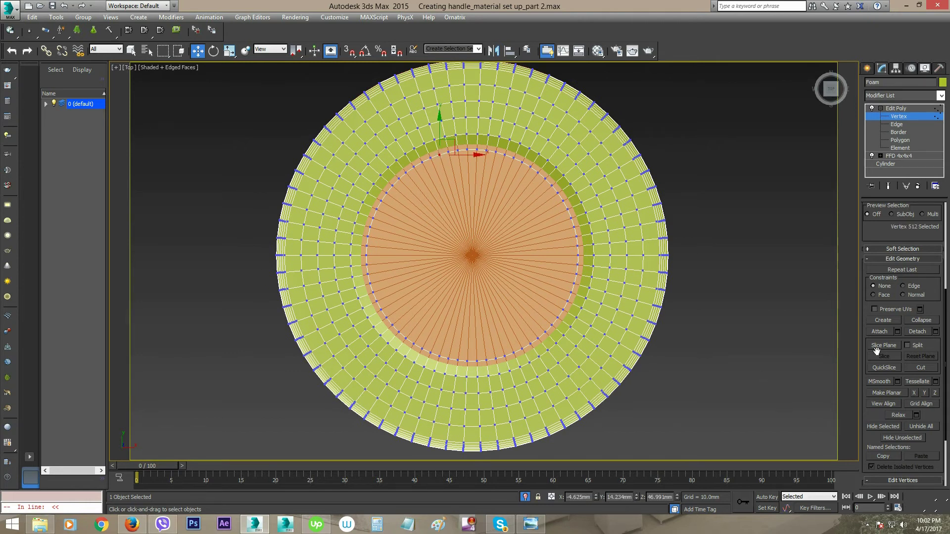
click(884, 250)
click(878, 262)
drag(928, 292, 930, 252)
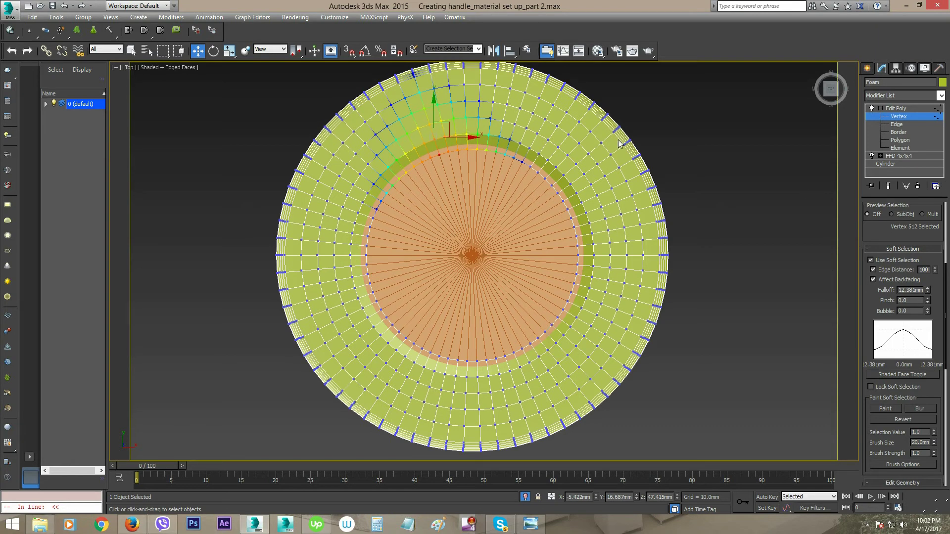
drag(445, 125, 433, 107)
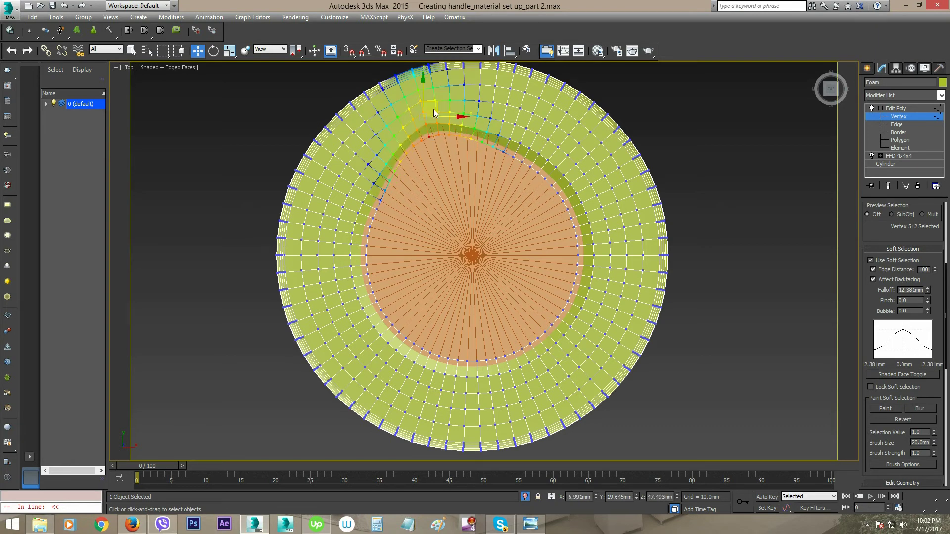
middle_drag(500, 167, 500, 168)
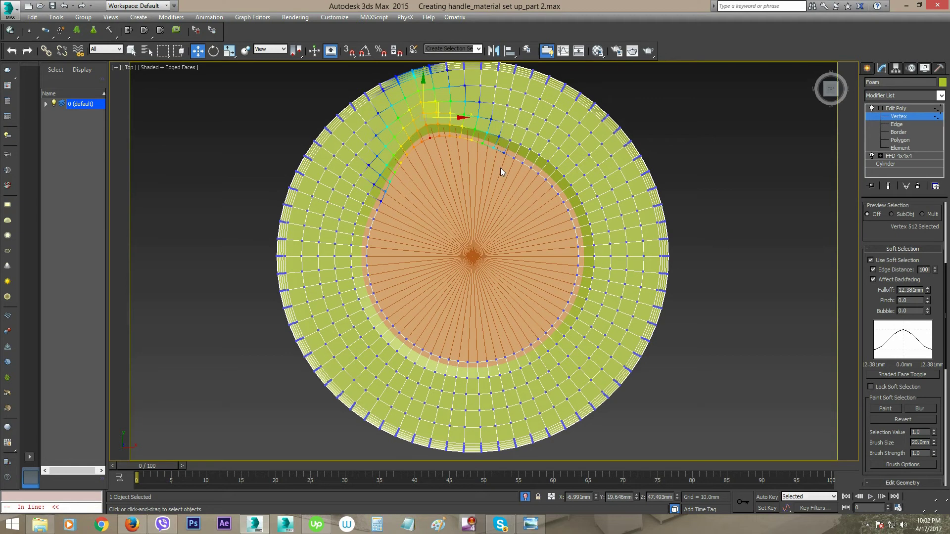
Step: Select four adjacent polygons on the narrow inner band at the upper right of the Foam's hole
click(899, 141)
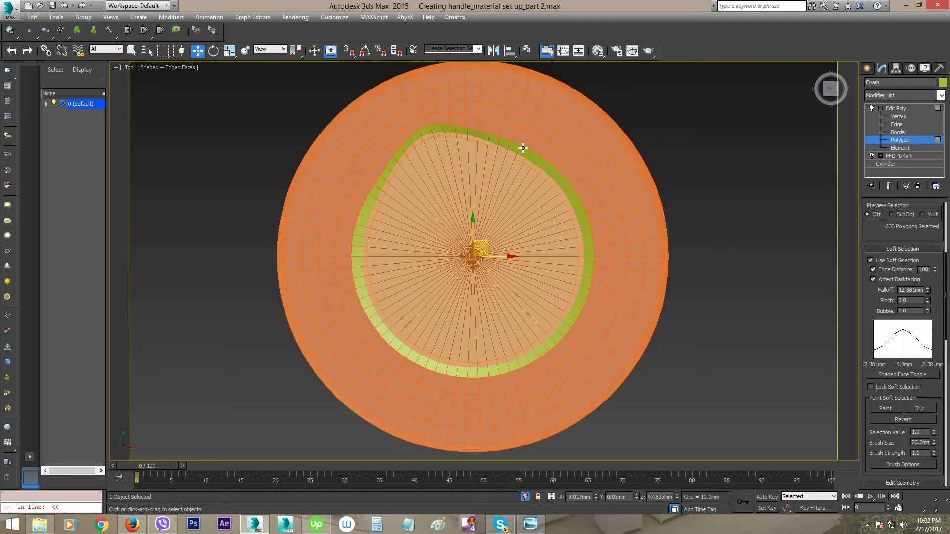
click(538, 143)
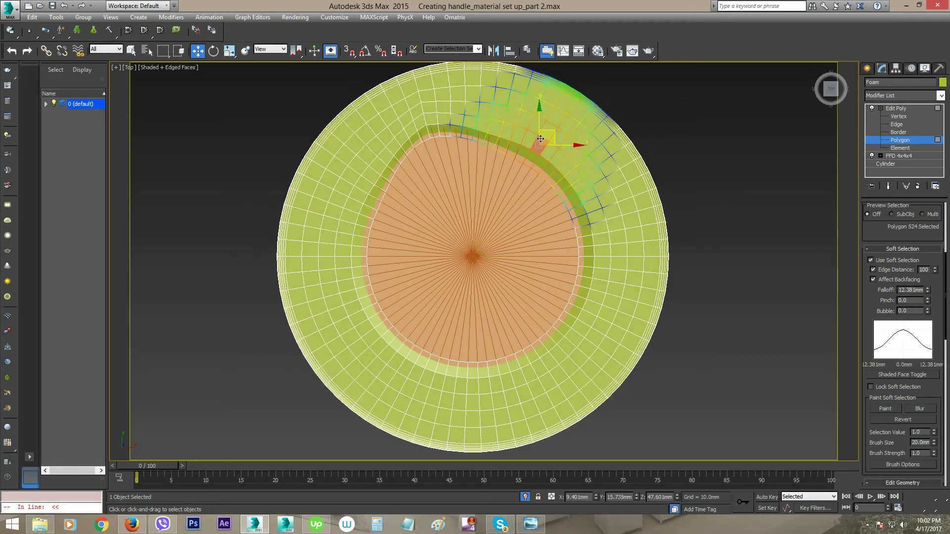
click(525, 152)
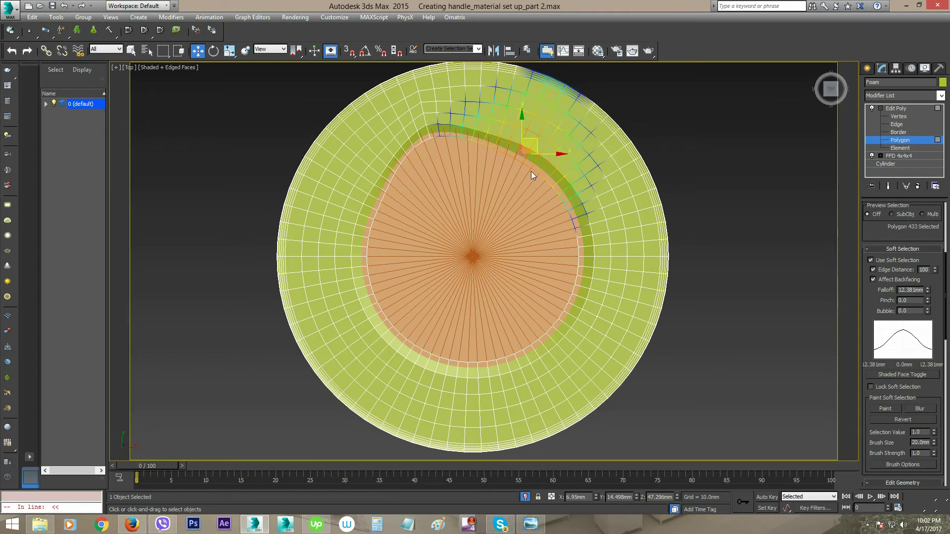
ctrl+click(532, 160)
ctrl+click(537, 168)
ctrl+click(546, 174)
Step: Try to pull the four selected polygons outward toward the Foam's rim with the 12.381 mm falloff
drag(552, 151, 565, 135)
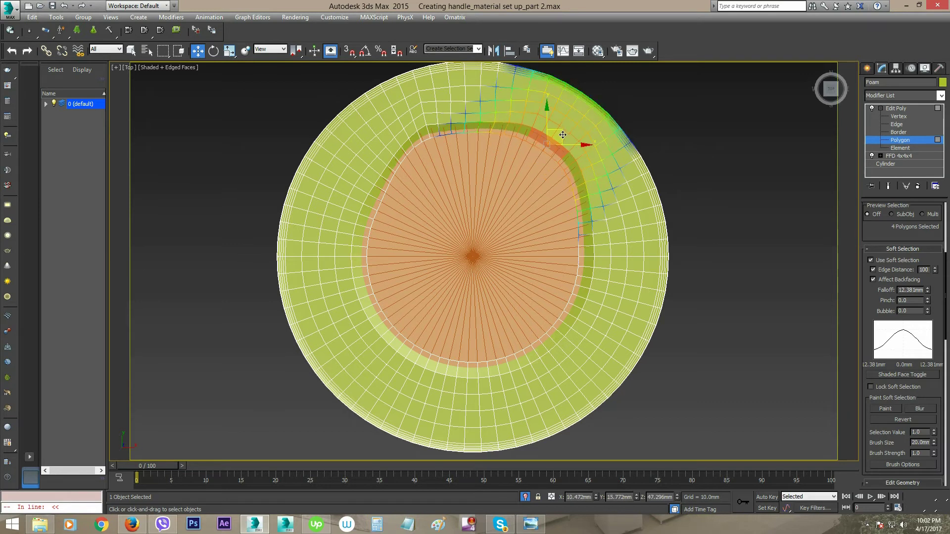
middle_drag(545, 150, 474, 298)
scroll(474, 298, up, 3)
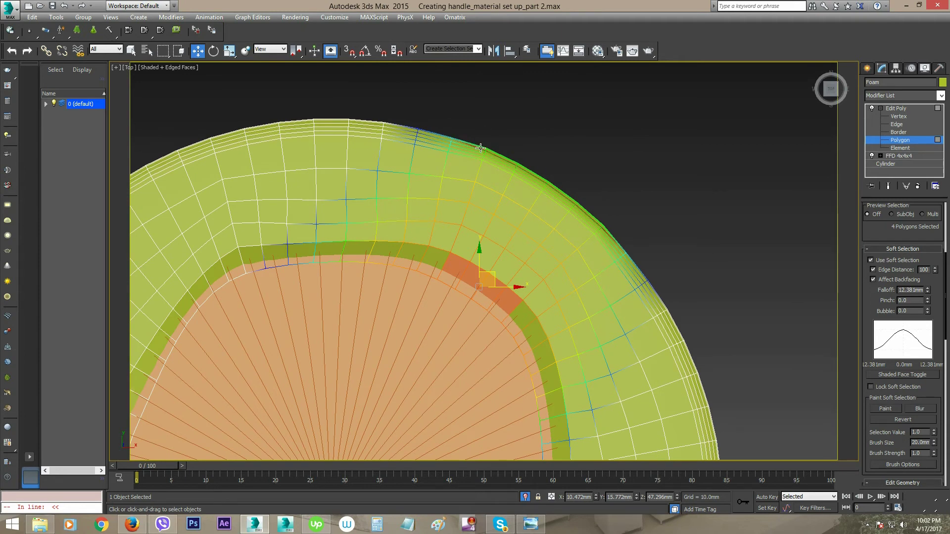
key(ctrl+z)
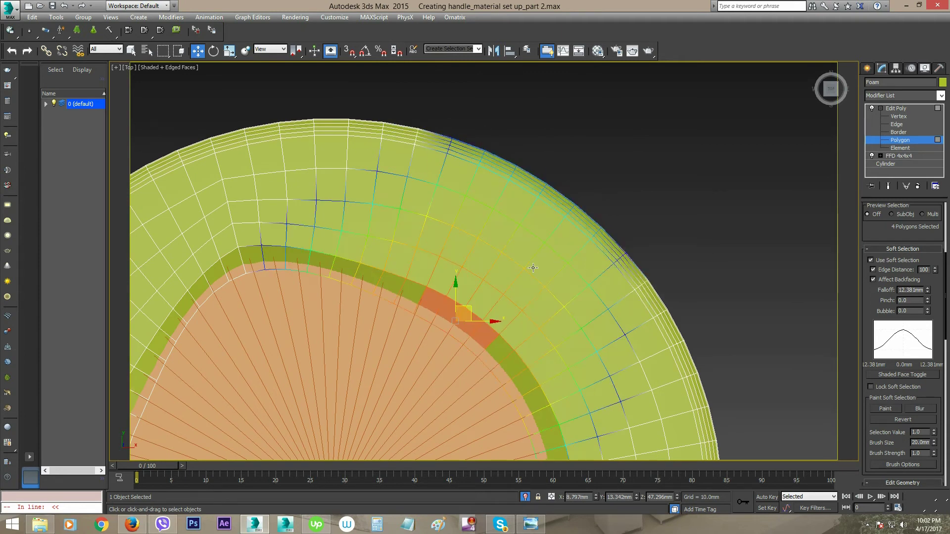
Step: Reduce the soft selection falloff to 9.781 mm and pull the four selected polygons outward to about X 10.55, Y 16.07 mm
middle_drag(518, 211, 545, 188)
middle_drag(569, 221, 586, 229)
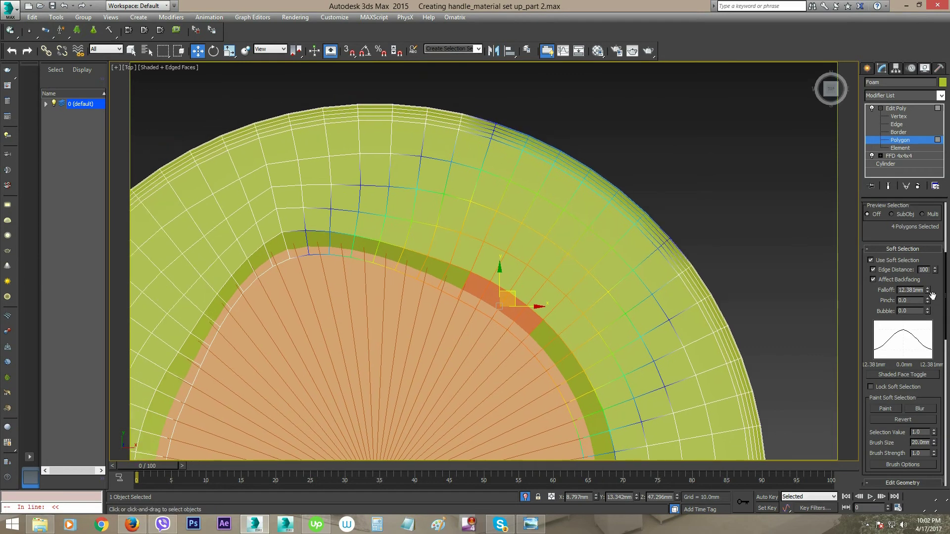
drag(928, 292, 928, 303)
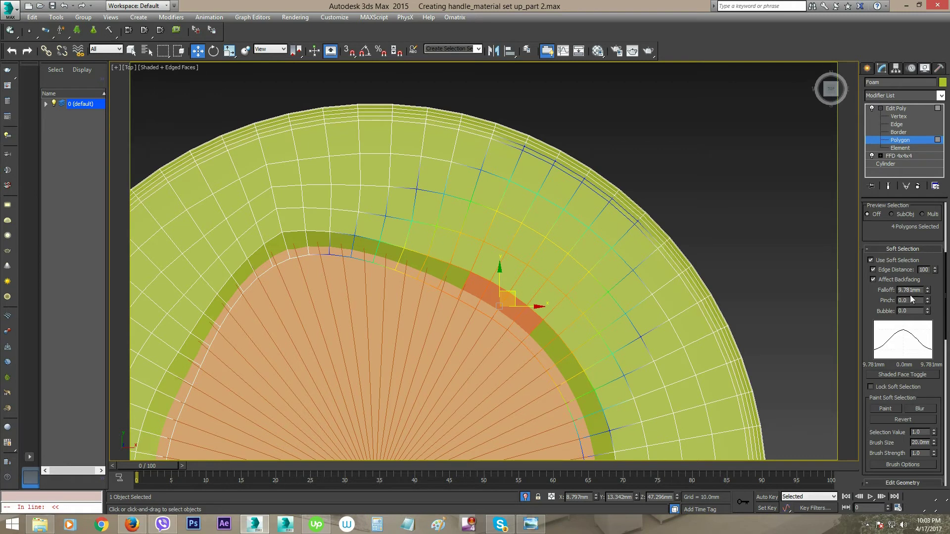
middle_drag(670, 271, 663, 198)
drag(507, 227, 532, 189)
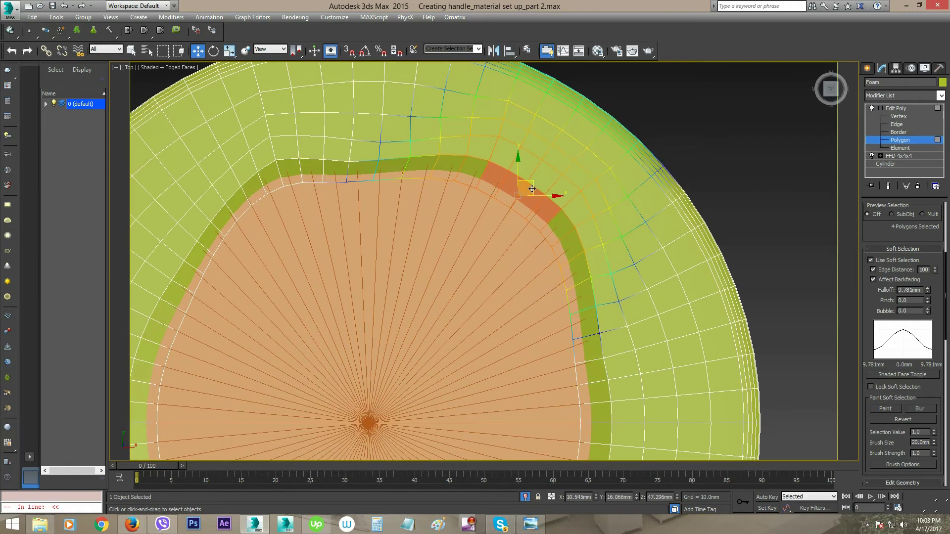
Step: Select eleven inner-band polygons along the lower-left side of the Foam's hole and pull them outward diagonally in the XY plane
scroll(532, 189, down, 5)
scroll(471, 311, up, 3)
click(306, 290)
ctrl+click(318, 306)
ctrl+click(327, 317)
ctrl+click(332, 326)
middle_drag(332, 327, 364, 269)
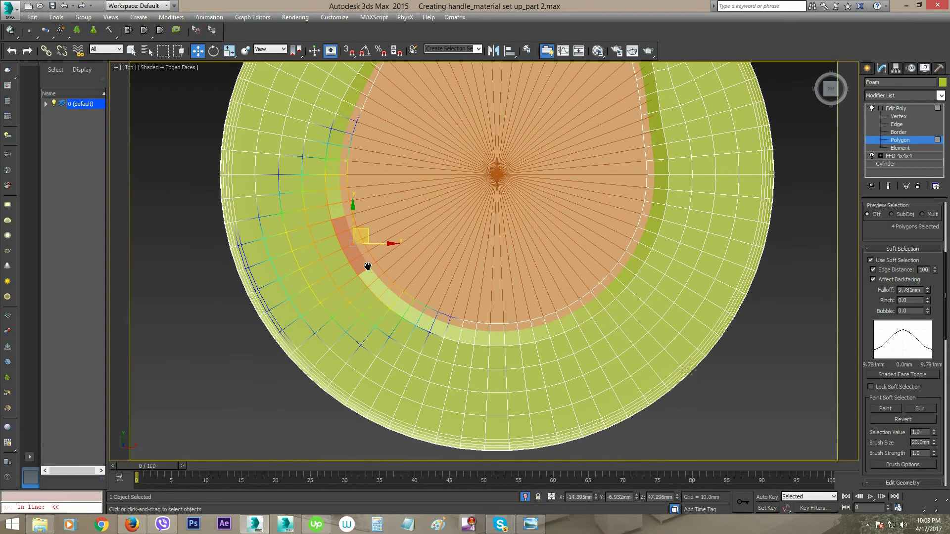
ctrl+click(371, 278)
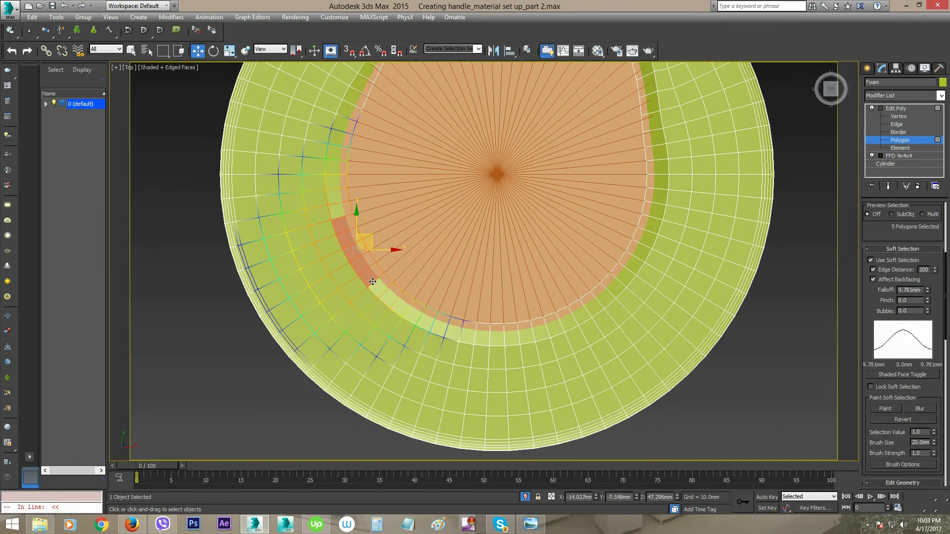
ctrl+click(380, 292)
ctrl+click(412, 315)
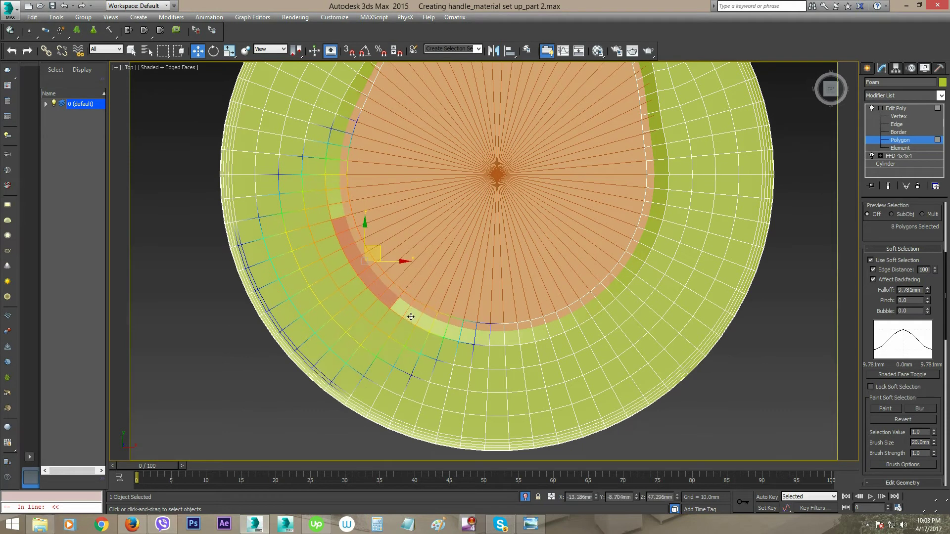
ctrl+click(431, 321)
ctrl+click(442, 326)
ctrl+click(456, 332)
ctrl+click(470, 337)
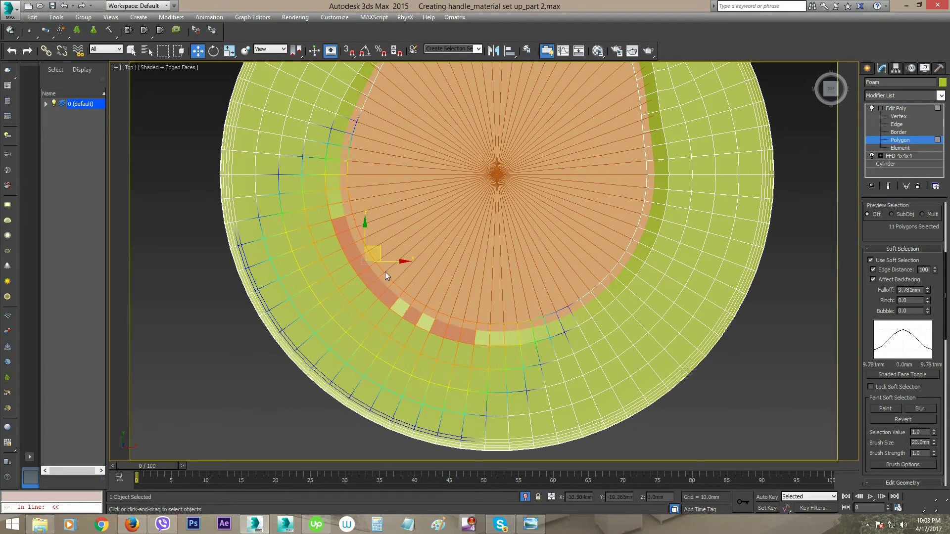
drag(374, 244, 350, 274)
Step: Select a few neighbouring inner-band polygons on the upper-left side of the Foam's hole and pull them outward toward the rim
middle_drag(475, 302, 446, 340)
scroll(448, 326, down, 2)
middle_drag(422, 274, 512, 304)
scroll(487, 297, up, 2)
mouse_move(423, 243)
middle_down()
mouse_move(426, 255)
mouse_move(433, 245)
middle_up()
click(432, 245)
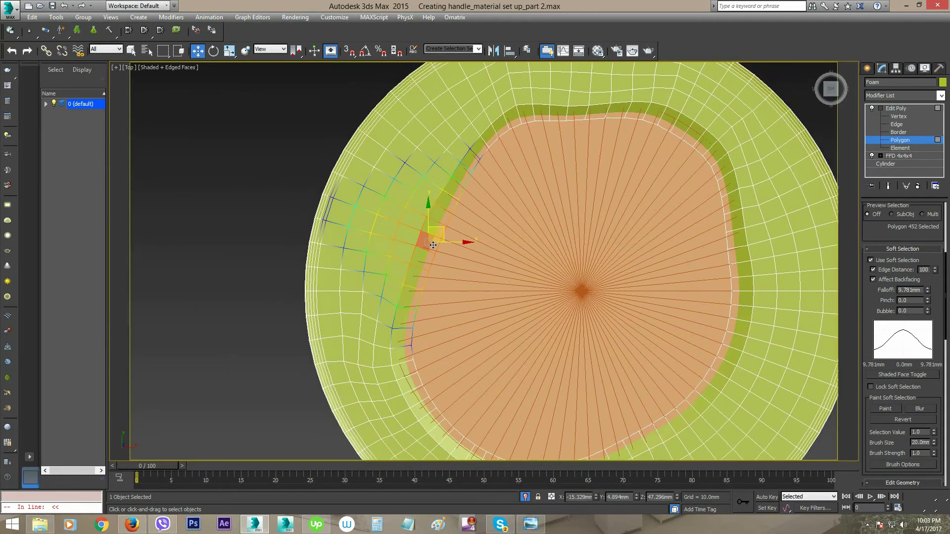
ctrl+click(438, 221)
ctrl+click(445, 205)
drag(454, 198, 430, 186)
Step: Select ten inner-band polygons along the lower-right side of the Foam's hole and pull them outward in the XY plane
middle_drag(704, 361, 581, 315)
click(569, 331)
ctrl+click(582, 323)
ctrl+click(596, 311)
ctrl+click(609, 295)
ctrl+click(618, 279)
ctrl+click(627, 262)
ctrl+click(635, 242)
ctrl+click(636, 219)
ctrl+click(643, 198)
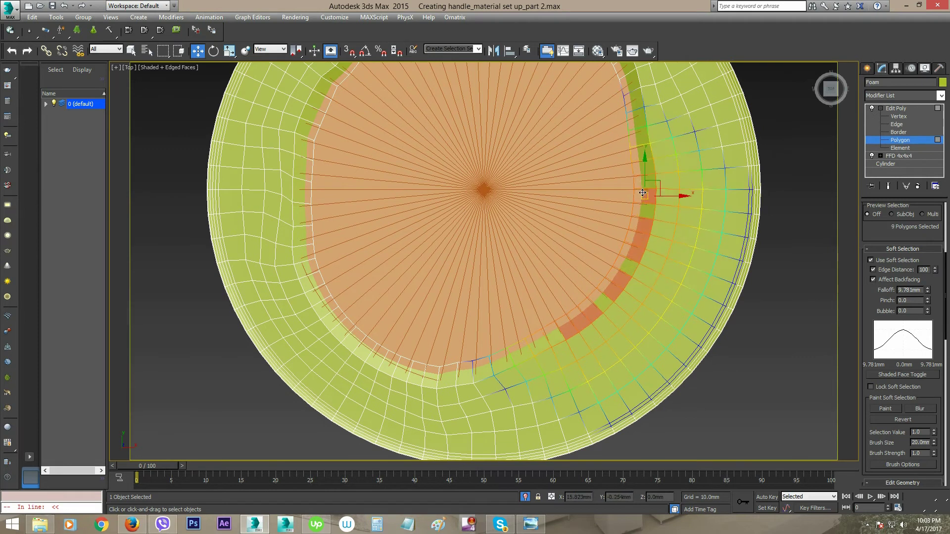
ctrl+click(643, 182)
scroll(633, 231, down, 3)
scroll(634, 234, up, 3)
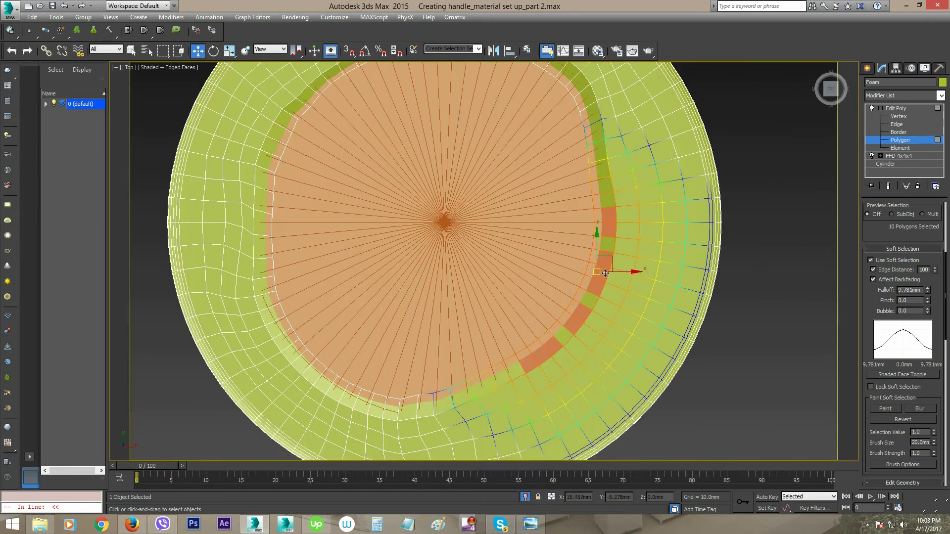
drag(602, 257, 639, 289)
scroll(617, 306, down, 4)
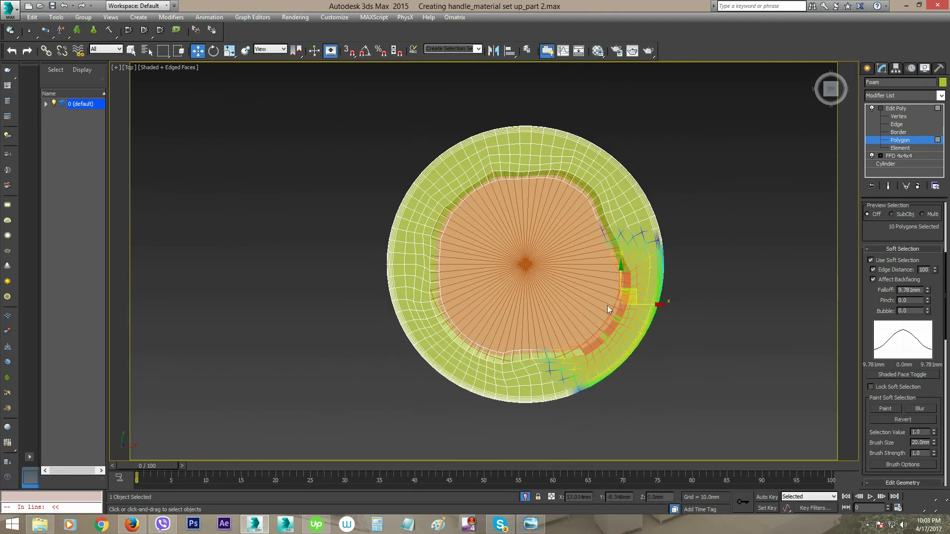
scroll(605, 304, up, 2)
middle_drag(551, 278, 553, 283)
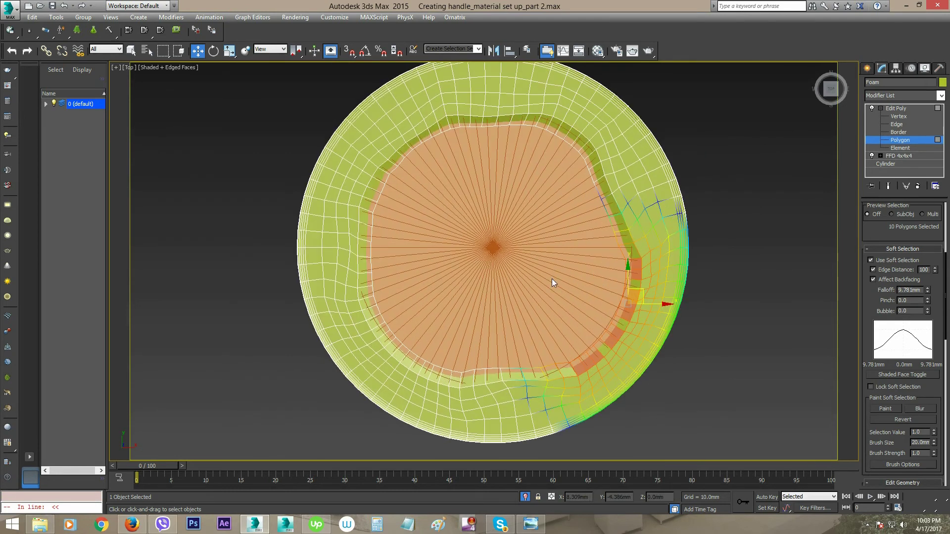
Step: Return to the Perspective view, leave polygon editing and add a TurboSmooth modifier to the Foam
scroll(553, 279, up, 5)
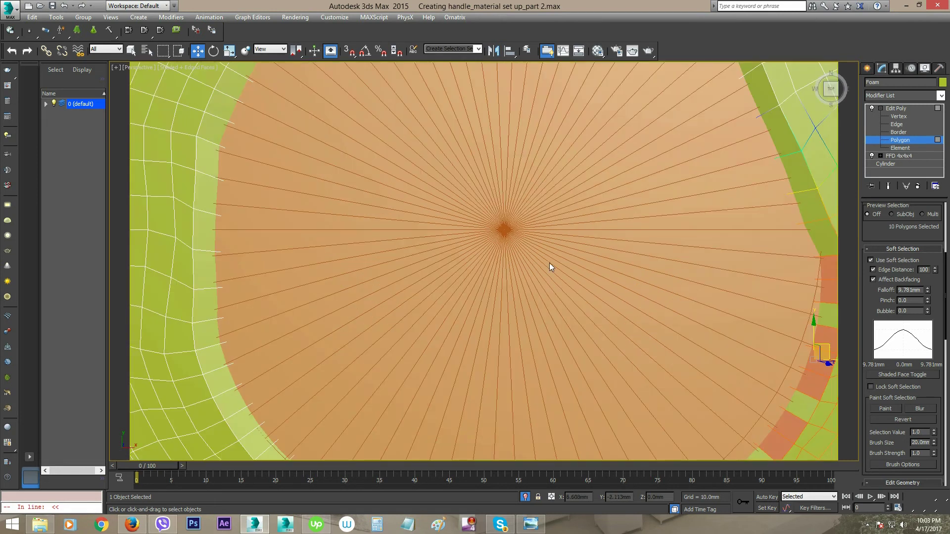
scroll(553, 267, down, 5)
key(p)
alt+middle_drag(554, 223, 583, 270)
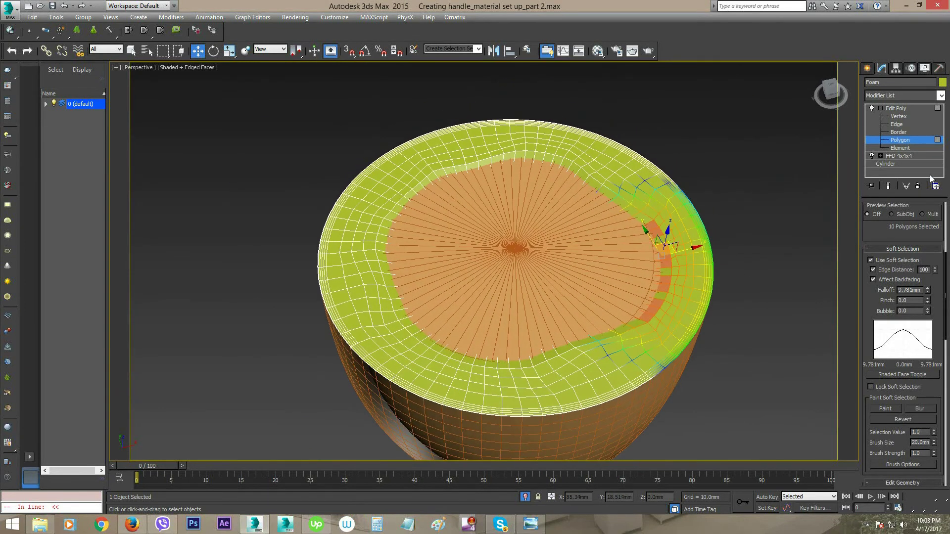
click(907, 143)
click(880, 108)
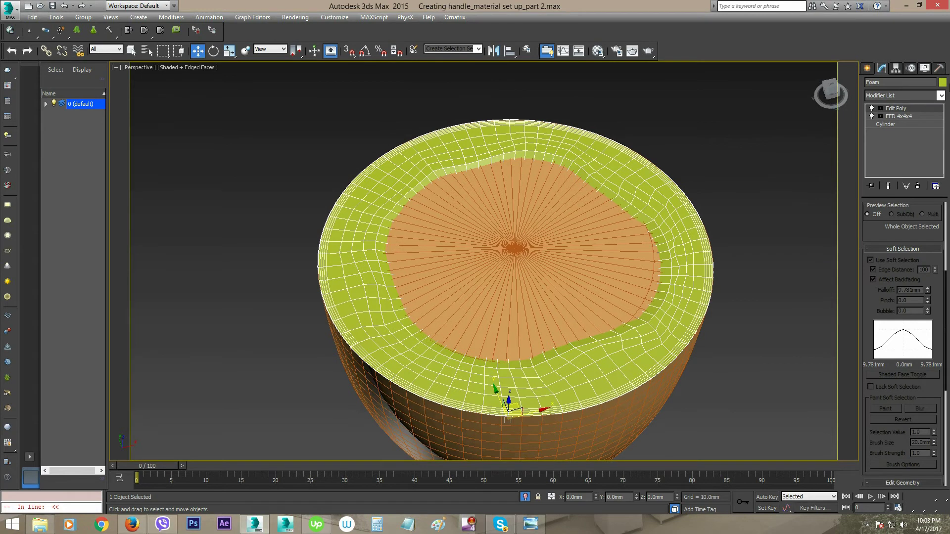
click(940, 96)
drag(943, 120, 942, 294)
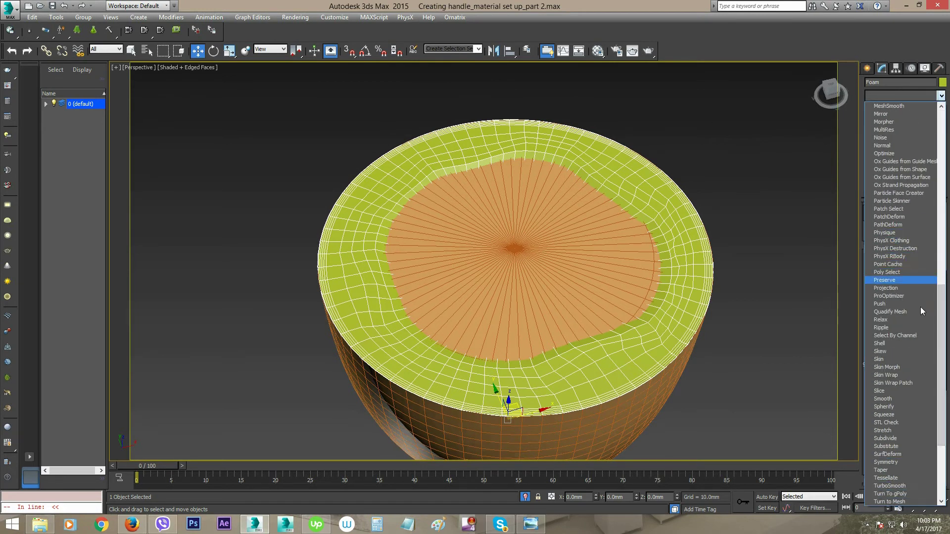
drag(941, 351, 943, 397)
click(889, 376)
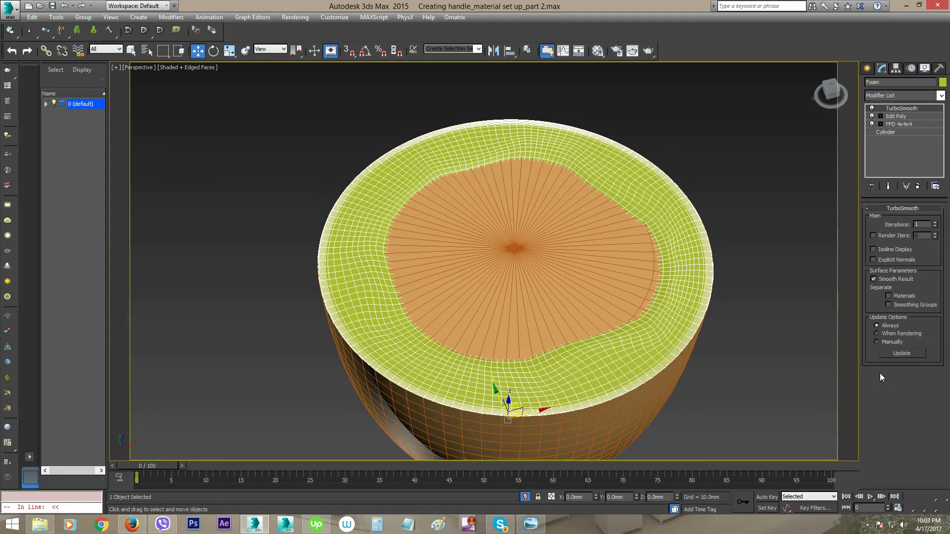
Step: Add a second Edit Poly modifier above the Foam's TurboSmooth
alt+middle_drag(591, 301, 511, 306)
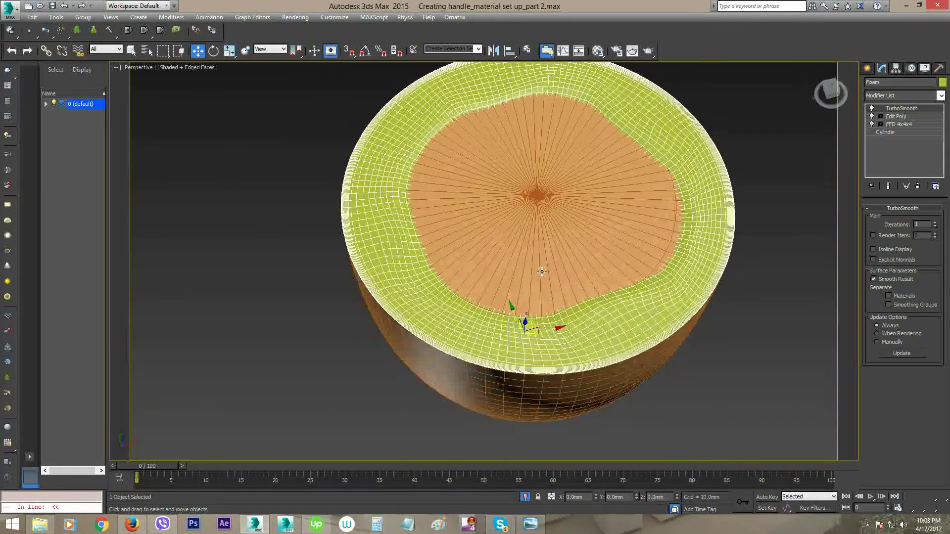
scroll(497, 251, up, 2)
alt+middle_drag(496, 242, 470, 277)
alt+middle_drag(299, 315, 314, 283)
click(941, 96)
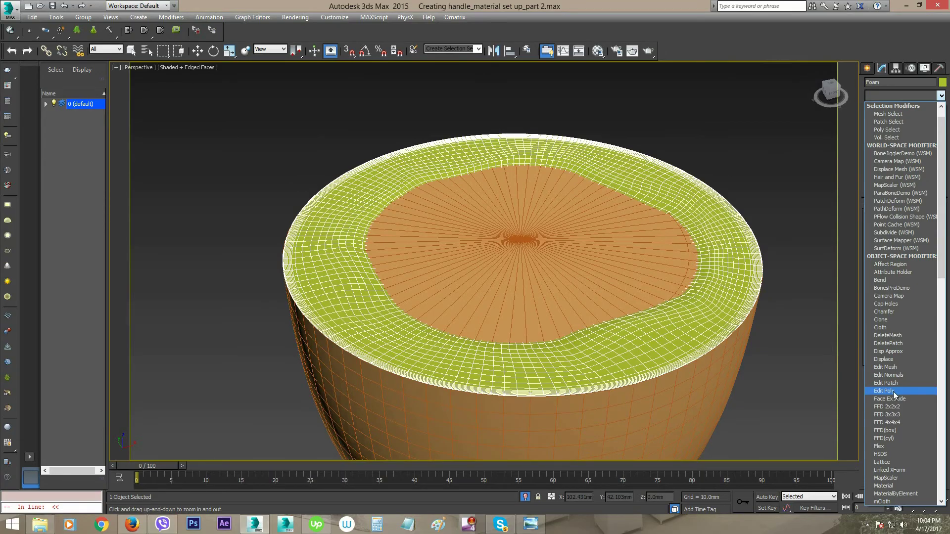
click(892, 391)
Step: Examine the smoothed Foam's irregular inner edge up close, with and without edged faces
alt+middle_drag(578, 314, 563, 289)
scroll(577, 298, down, 2)
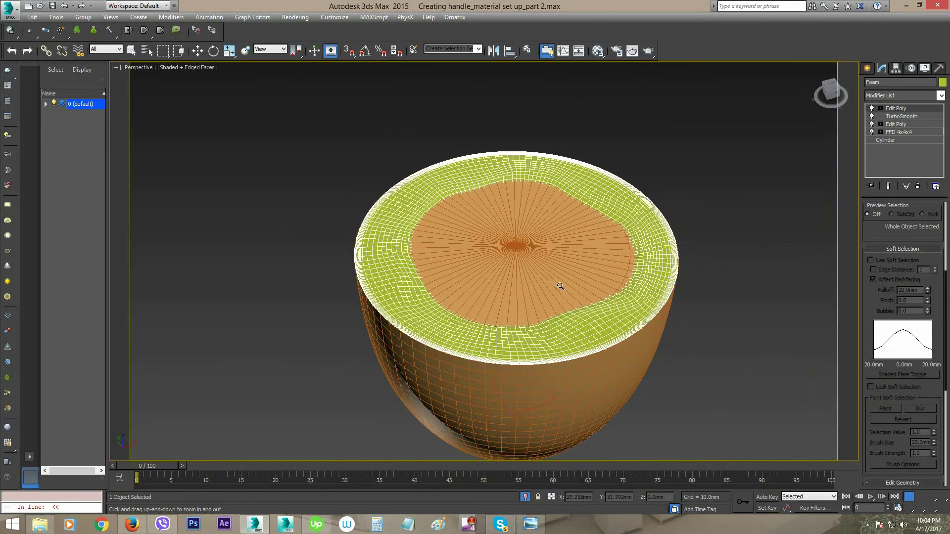
key(F4)
mouse_move(547, 237)
alt+middle_down()
mouse_move(559, 270)
mouse_move(560, 237)
mouse_move(534, 233)
mouse_move(518, 269)
mouse_move(541, 263)
mouse_move(543, 278)
mouse_move(538, 227)
mouse_move(566, 250)
mouse_move(581, 242)
alt+middle_up()
scroll(549, 258, up, 3)
key(F4)
middle_drag(488, 266, 502, 256)
mouse_move(484, 174)
mouse_down()
mouse_move(473, 193)
mouse_move(476, 169)
mouse_up()
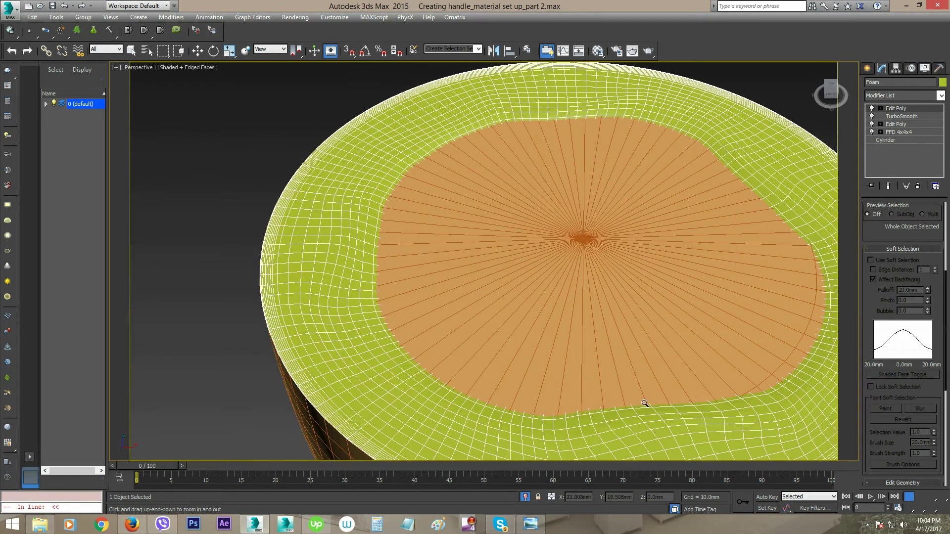
drag(538, 396, 453, 331)
middle_drag(410, 146, 377, 188)
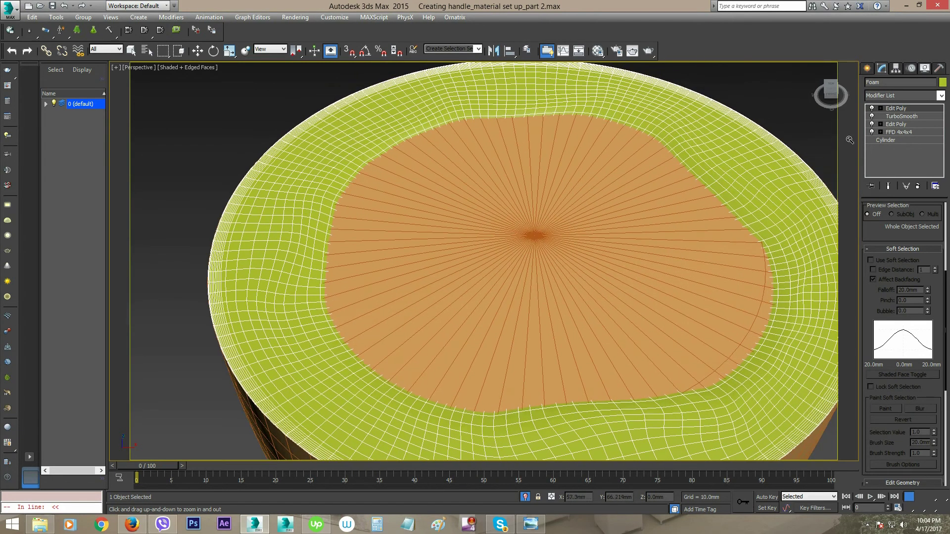
Step: In the Foam's top Edit Poly, select the complete edge loop just outside the irregular centre hole
click(880, 108)
click(907, 124)
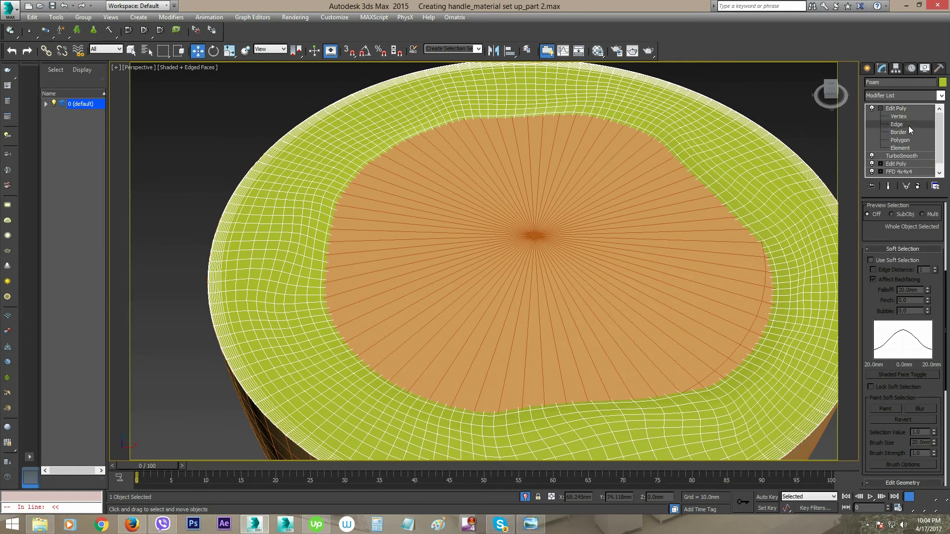
double_click(343, 169)
double_click(343, 168)
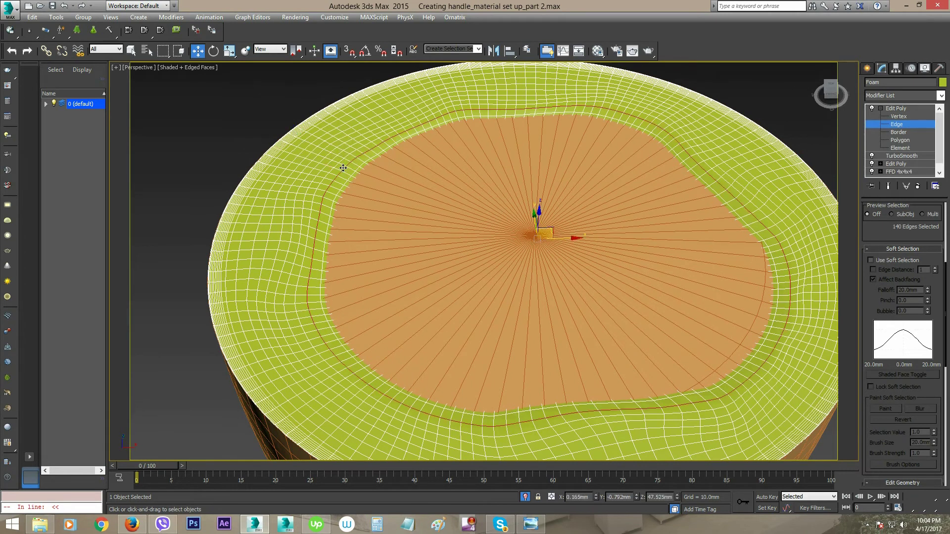
middle_drag(639, 364, 628, 345)
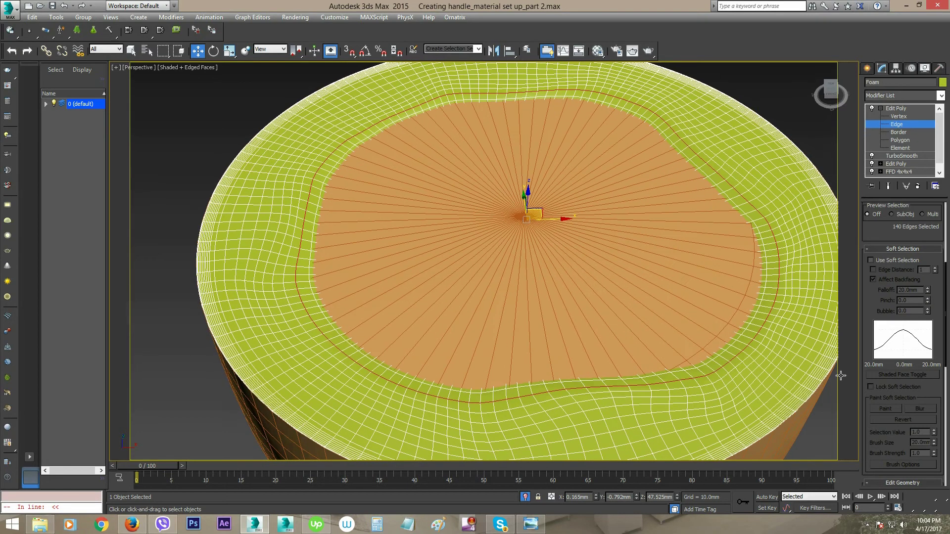
Step: Enable soft selection for the edge loop around the hole and adjust its falloff
scroll(871, 336, down, 5)
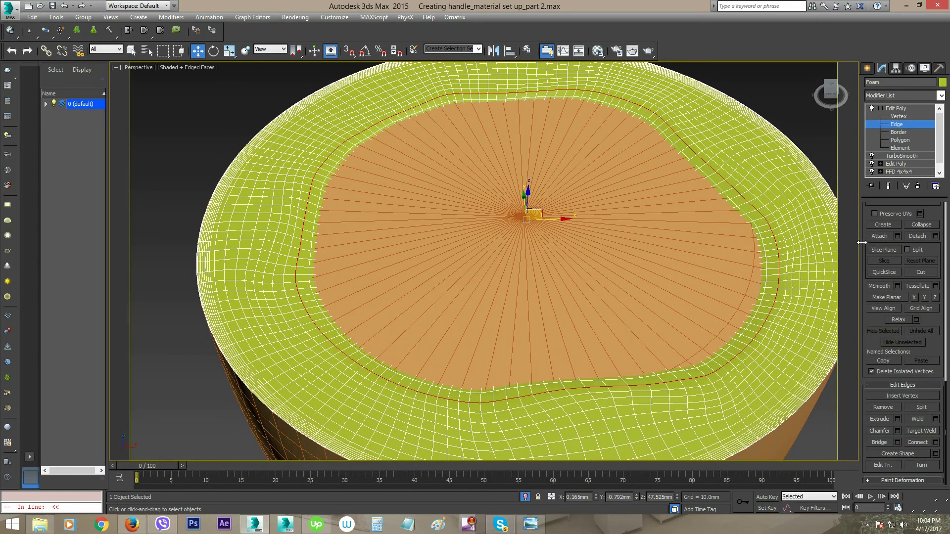
scroll(908, 374, up, 4)
scroll(909, 372, up, 2)
scroll(869, 279, up, 7)
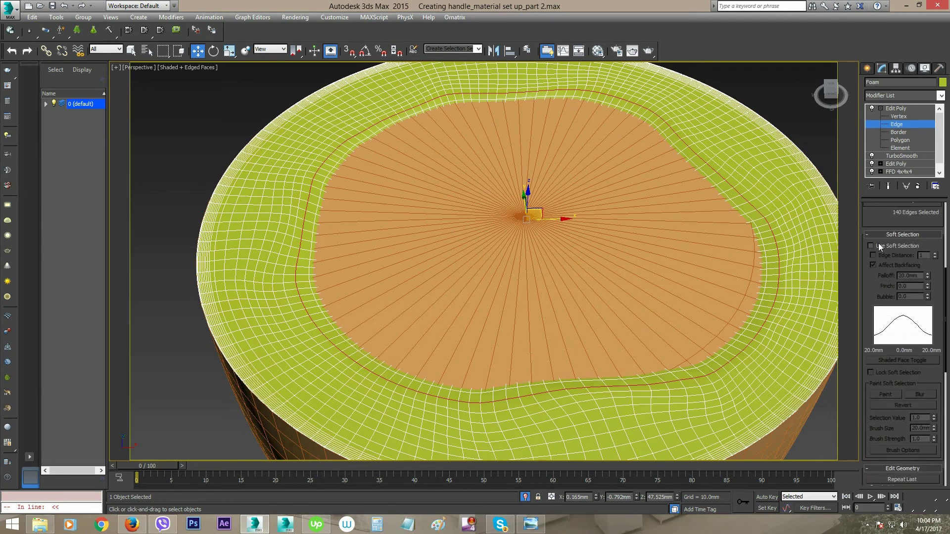
click(877, 244)
mouse_move(929, 277)
mouse_down()
mouse_move(929, 315)
mouse_move(928, 277)
mouse_up()
Step: Relax the softly selected edges around the hole several times, and leave edge editing
scroll(880, 423, down, 5)
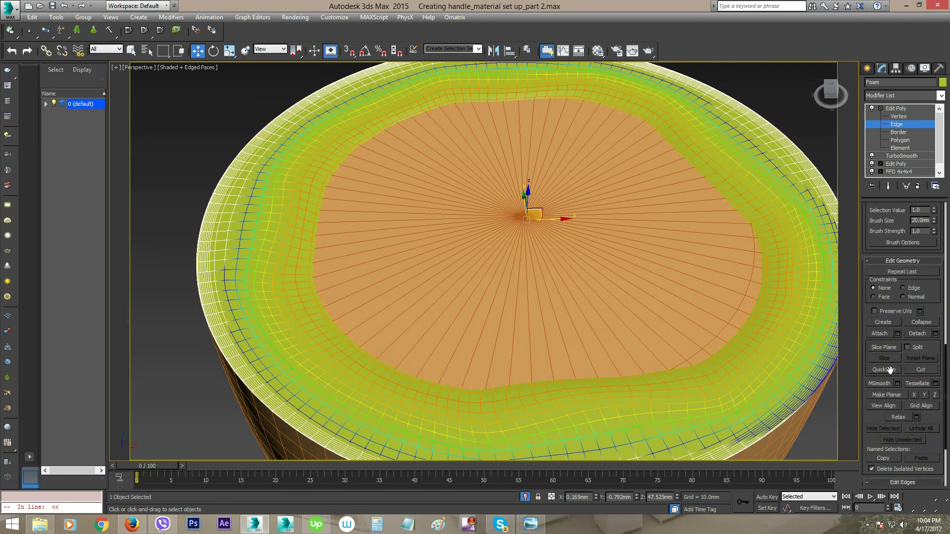
click(897, 346)
click(897, 346)
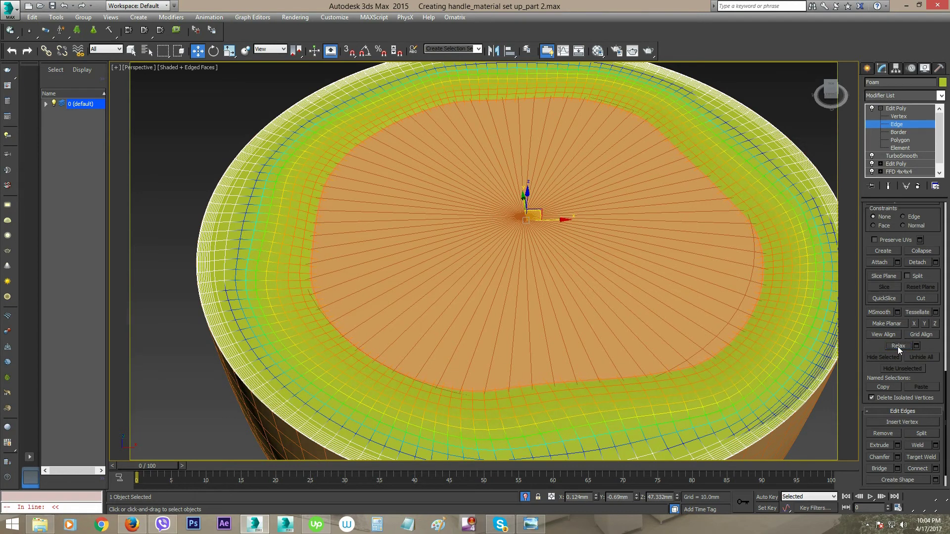
click(897, 347)
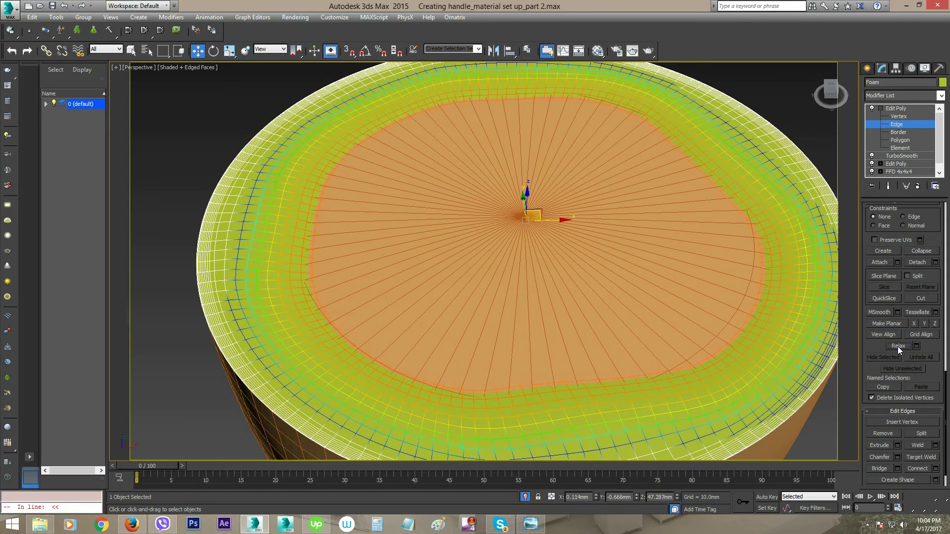
click(897, 346)
alt+middle_drag(556, 235, 552, 213)
click(901, 127)
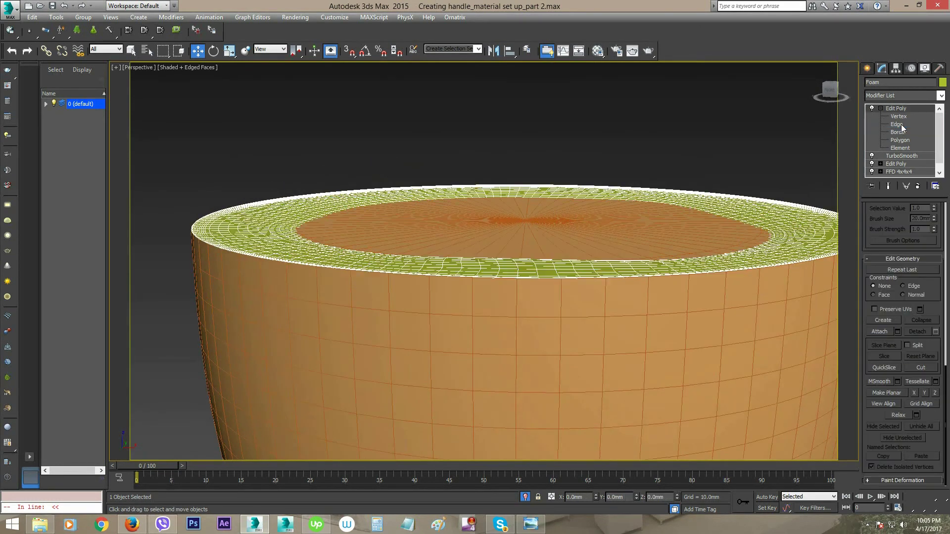
Step: Deselect the Foam, hide the edged faces and examine the relaxed foam surface from several angles
click(642, 132)
mouse_move(630, 182)
middle_down()
mouse_move(554, 187)
mouse_move(587, 203)
mouse_move(585, 257)
middle_up()
key(F4)
middle_drag(493, 221, 526, 294)
alt+middle_drag(526, 294, 532, 228)
ctrl+alt+middle_drag(531, 228, 543, 262)
drag(542, 263, 492, 233)
alt+middle_drag(491, 233, 469, 258)
middle_drag(470, 258, 515, 334)
drag(515, 334, 519, 312)
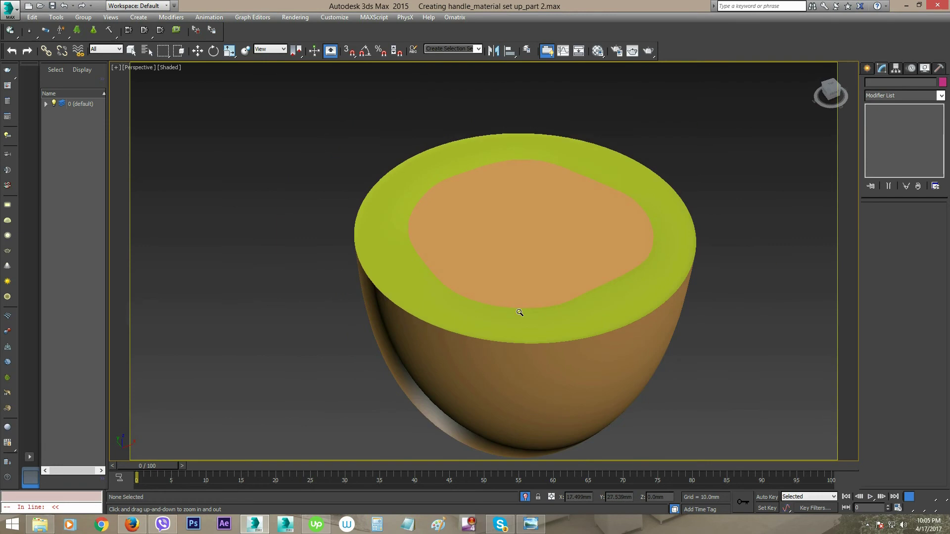
Step: End the isolation so the cup is shown with its contents, and switch to the Camera001 view
click(524, 497)
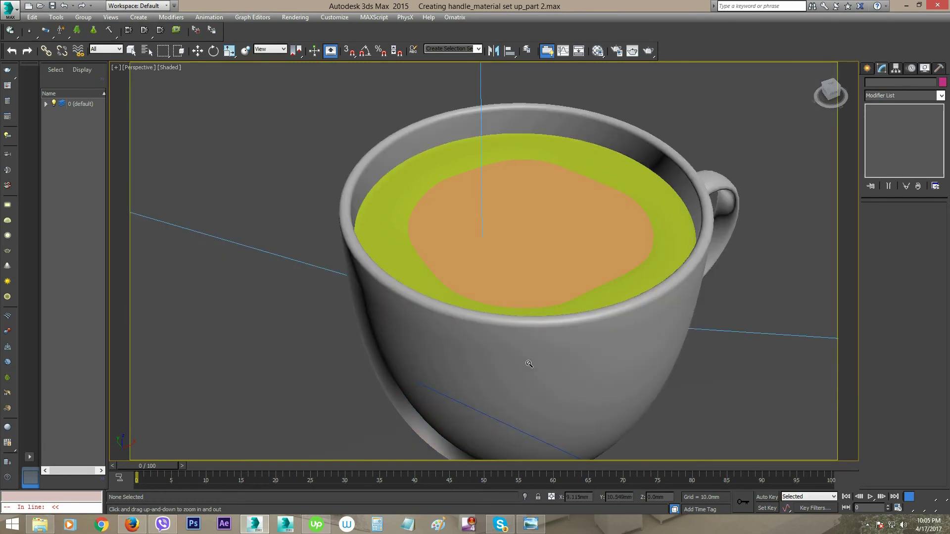
key(c)
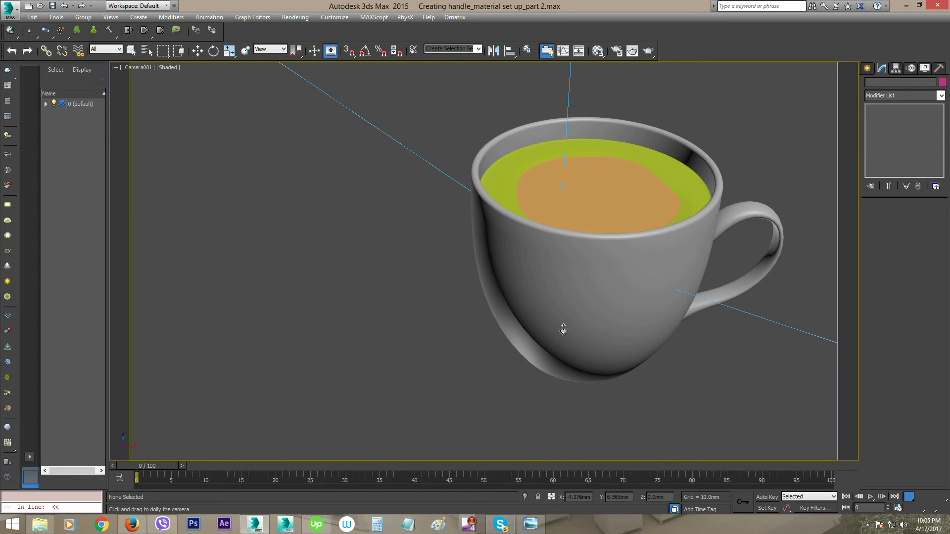
Step: Name the unused 07 - Default material Foam and change its type to mental ray Arch & Design
click(597, 51)
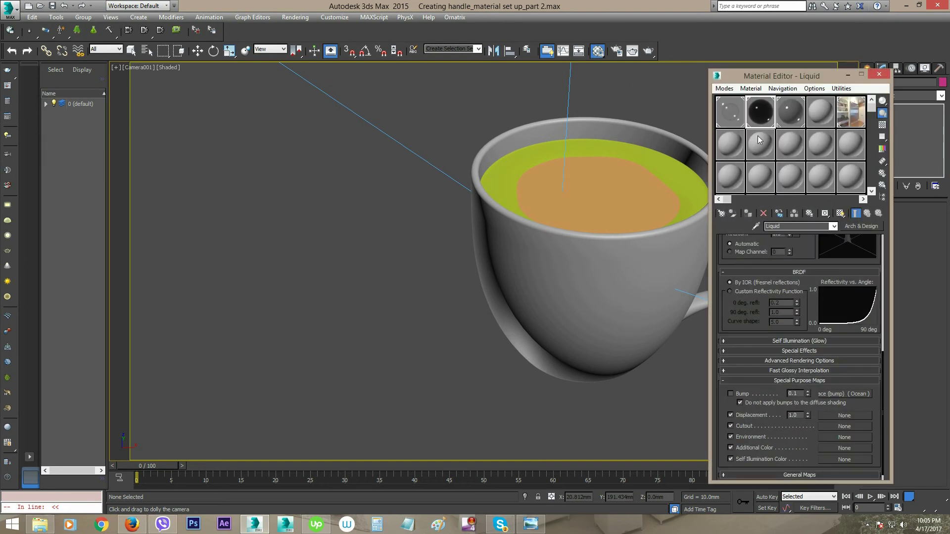
click(730, 144)
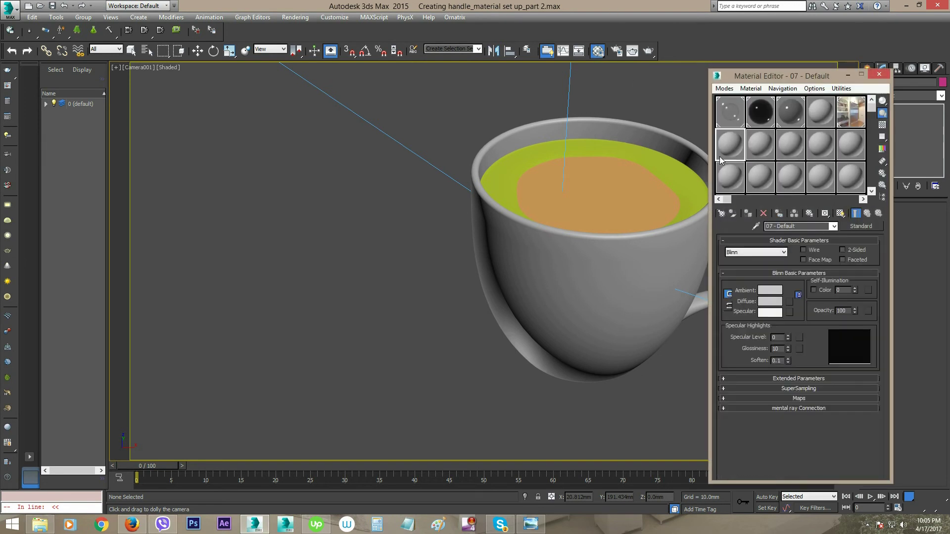
click(812, 226)
text(Foam)
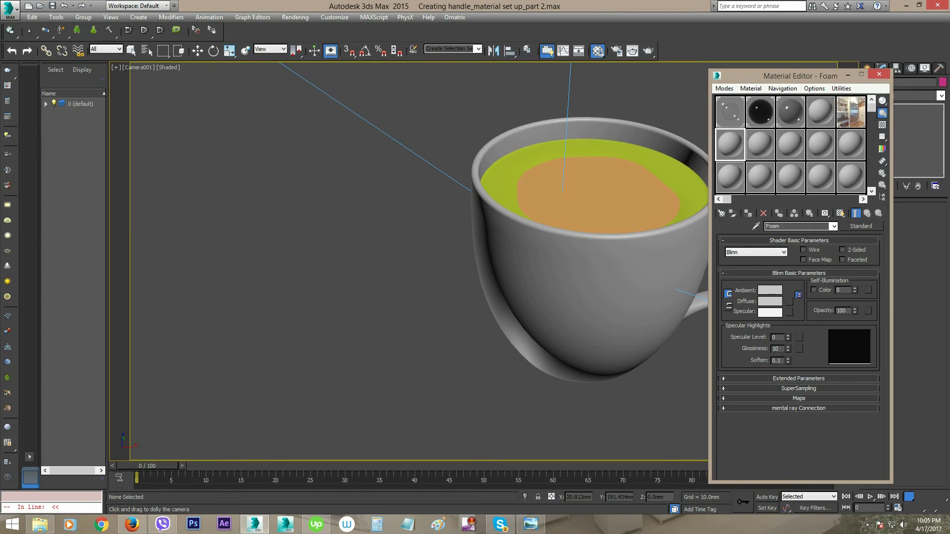
click(860, 226)
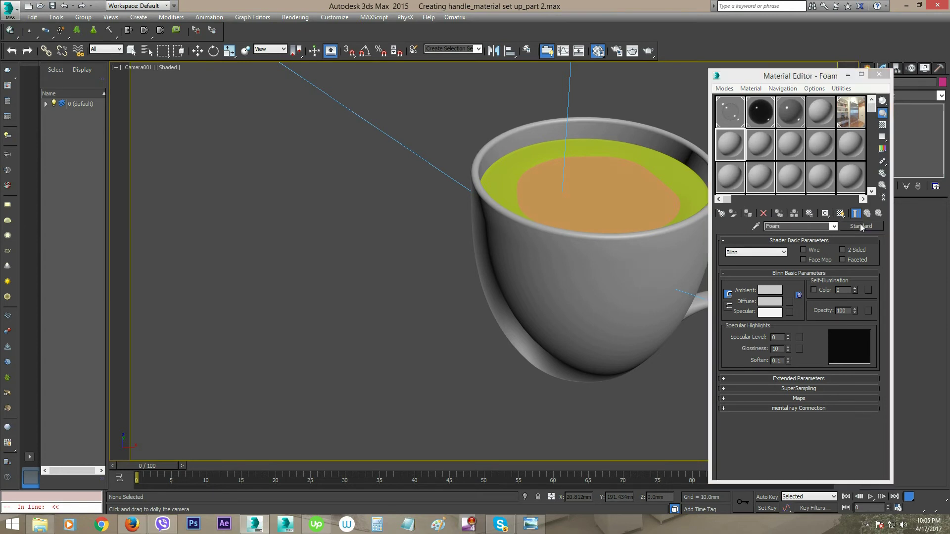
click(484, 285)
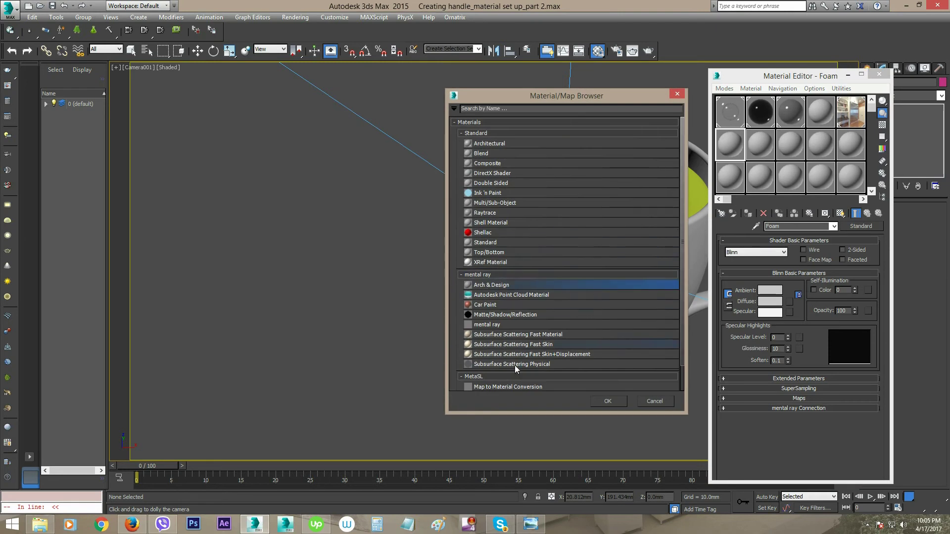
click(607, 401)
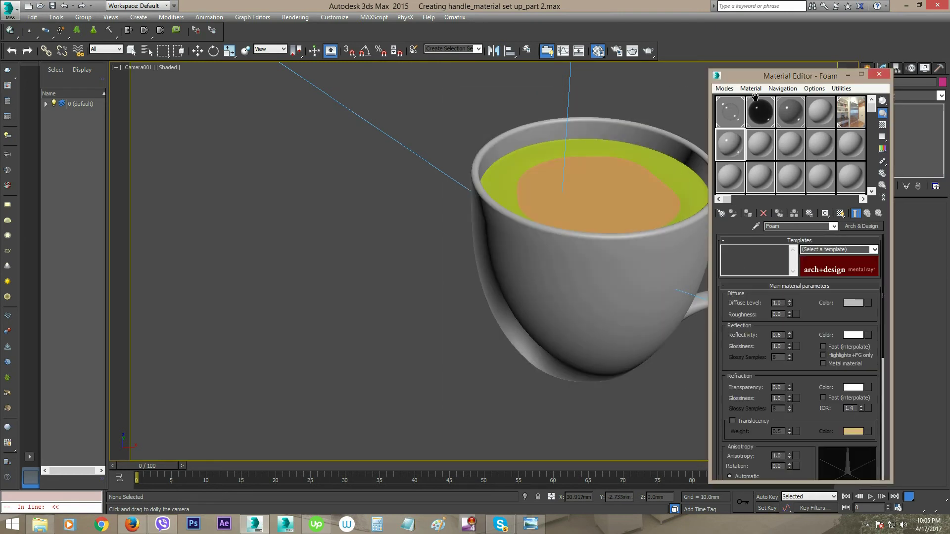
drag(765, 78, 737, 47)
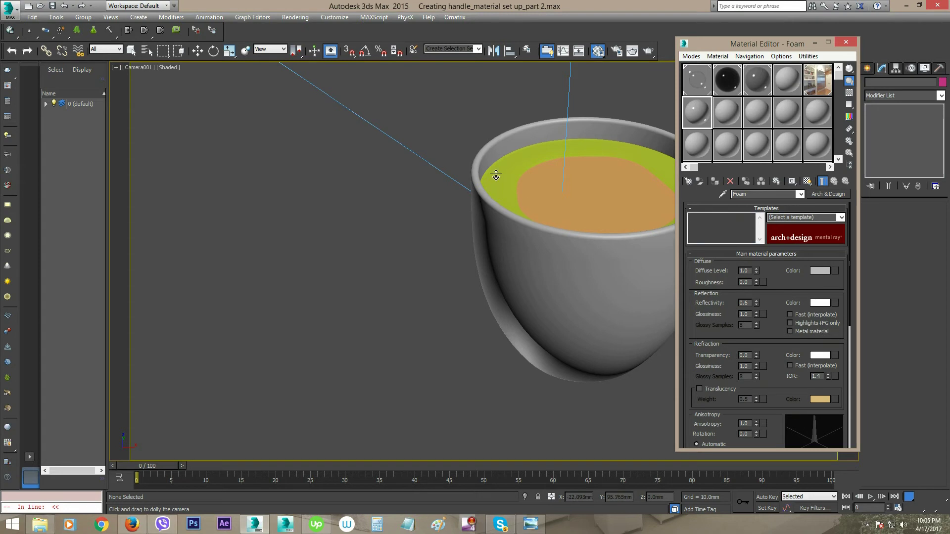
Step: Assign a Falloff map to the Foam material's diffuse color and open an enlarged sample preview
right_click(555, 193)
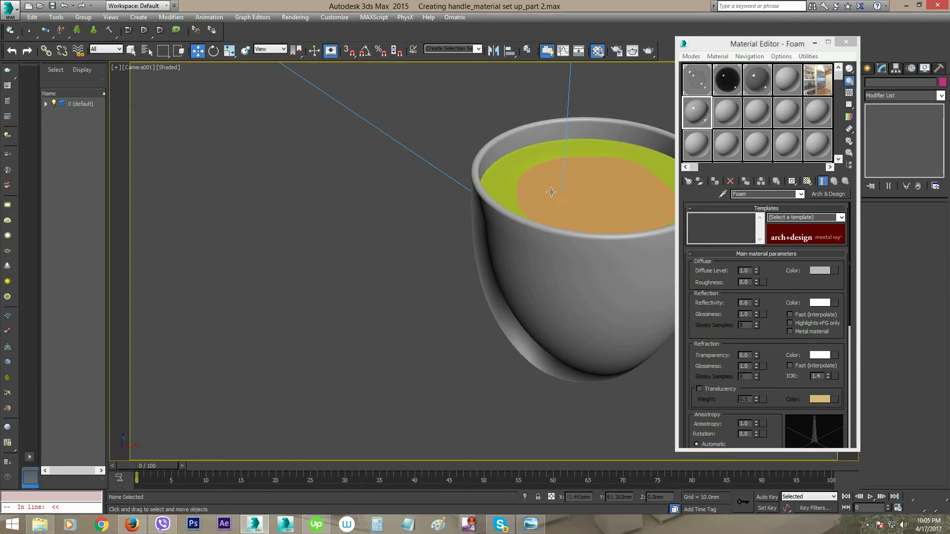
click(784, 294)
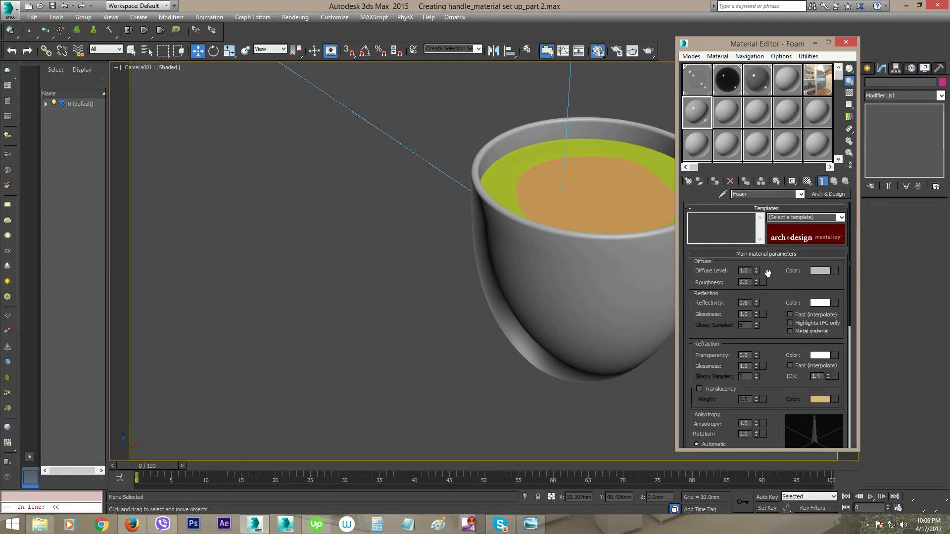
click(836, 271)
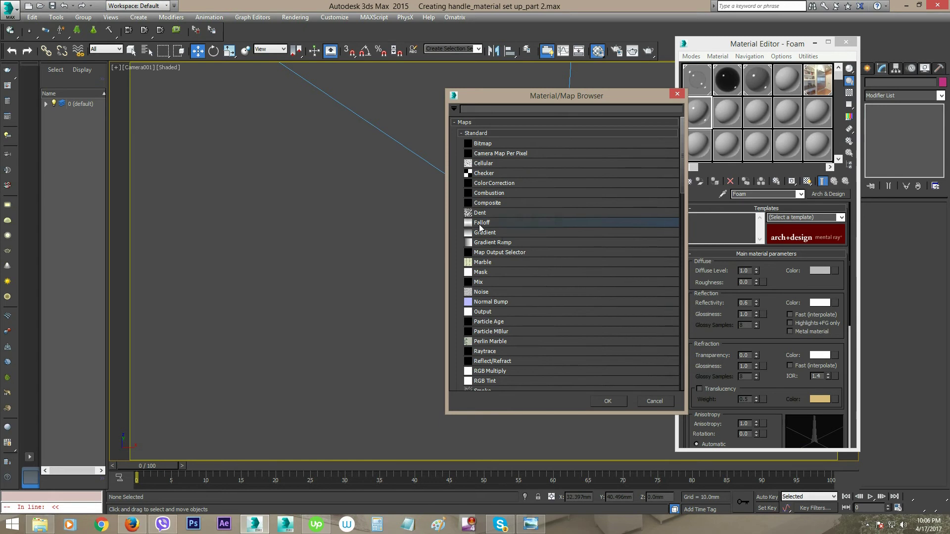
double_click(480, 224)
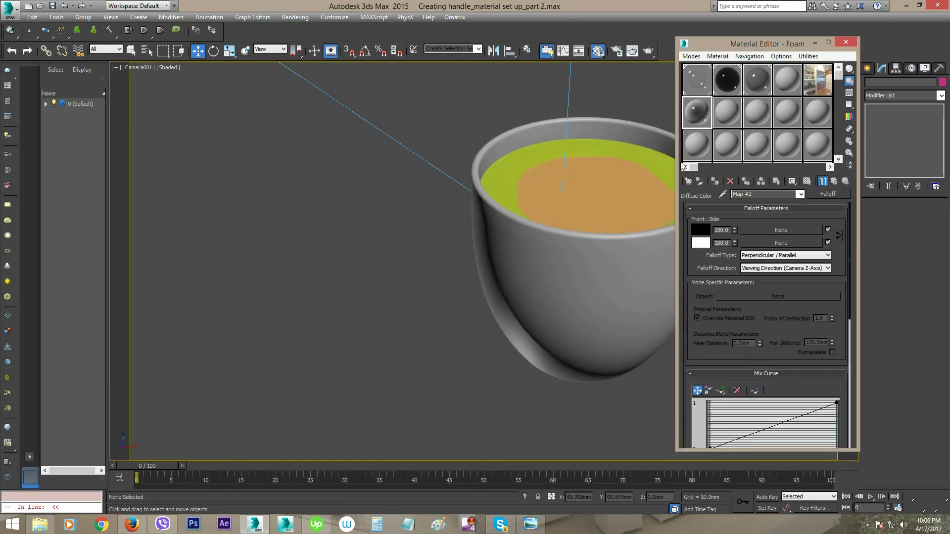
double_click(702, 113)
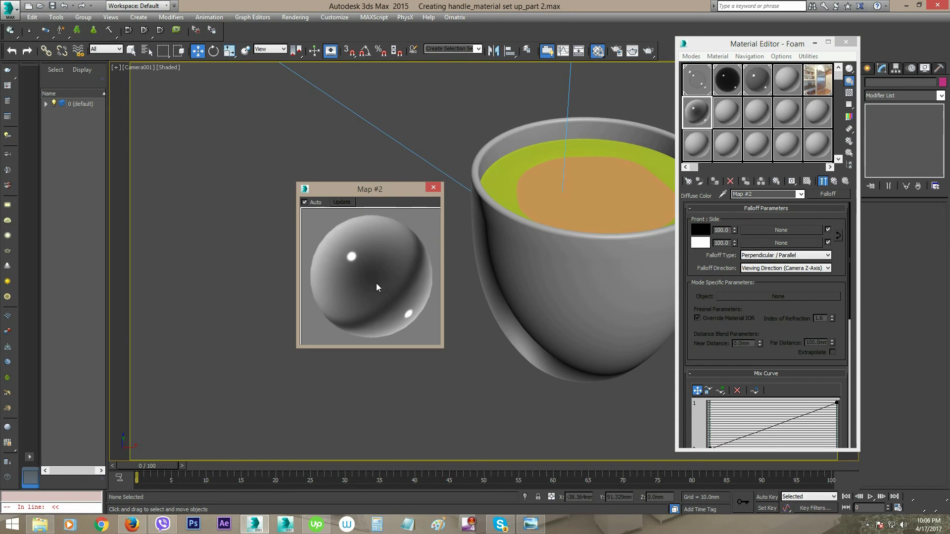
Step: Set the Falloff map's front color to orange (RGB 169, 48, 0) and its side color to pale cream (RGB 255, 207, 144)
click(700, 230)
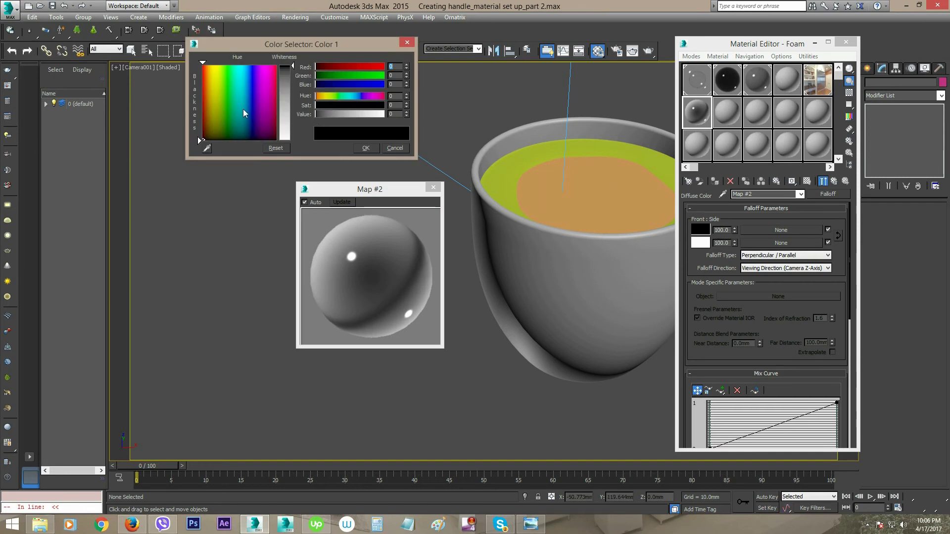
drag(211, 129, 207, 91)
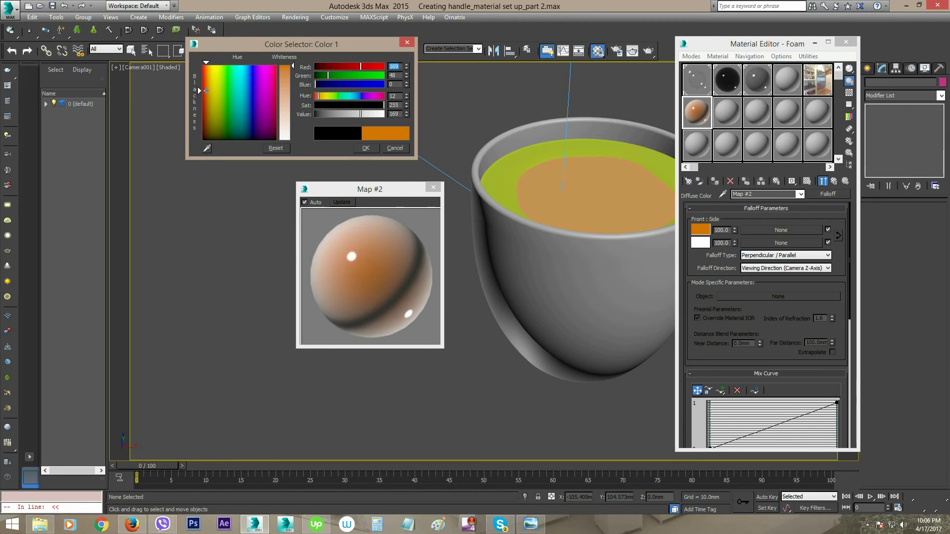
click(365, 149)
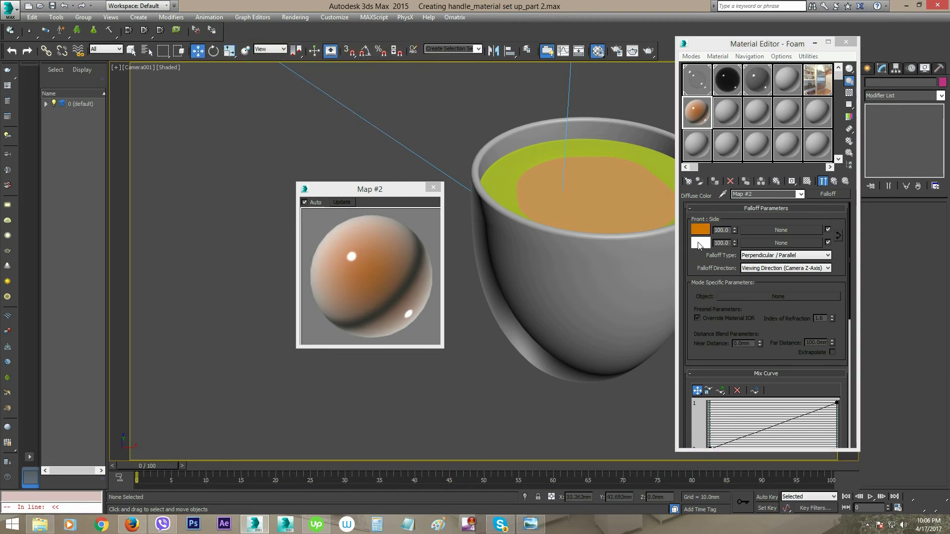
click(699, 243)
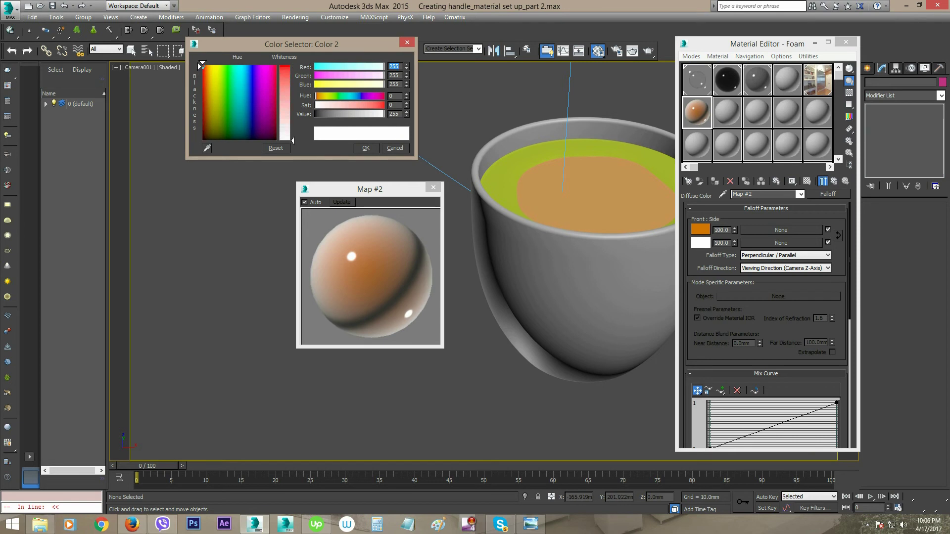
drag(207, 66, 210, 68)
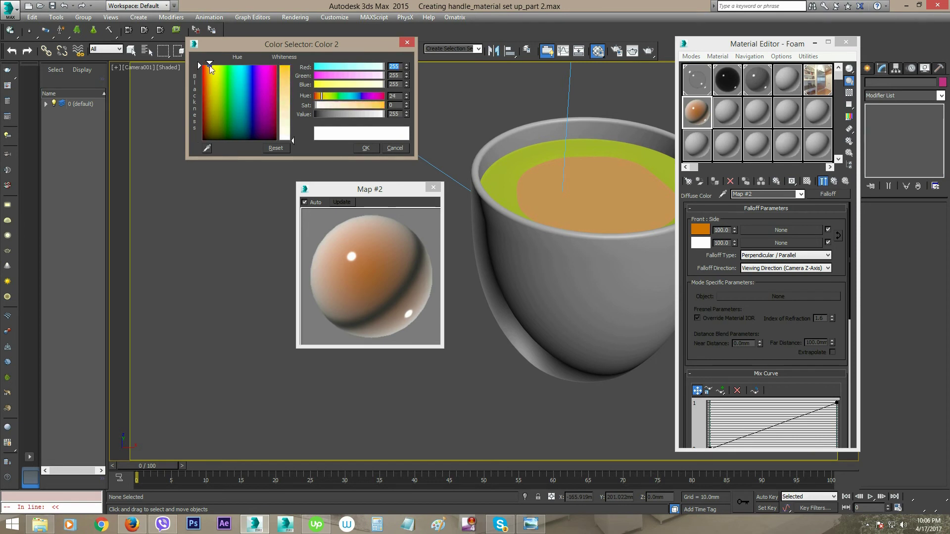
click(283, 108)
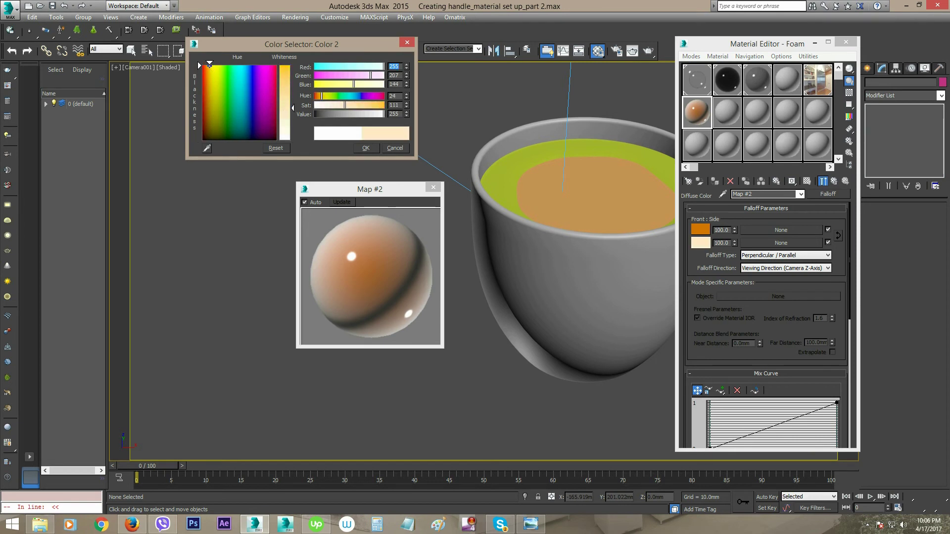
click(368, 147)
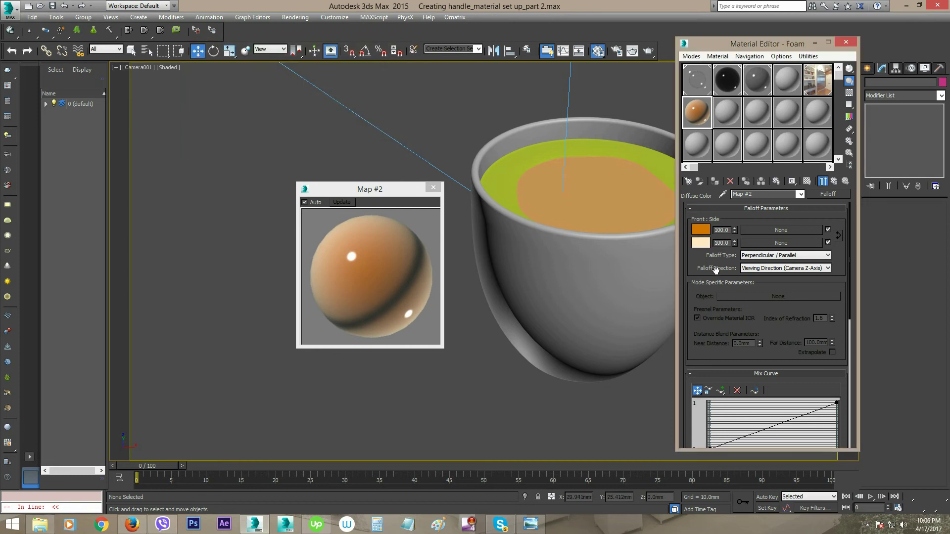
Step: Darken and desaturate the Falloff map's front color to a coffee brown, RGB 113, 40, 12
click(703, 235)
drag(200, 94, 199, 121)
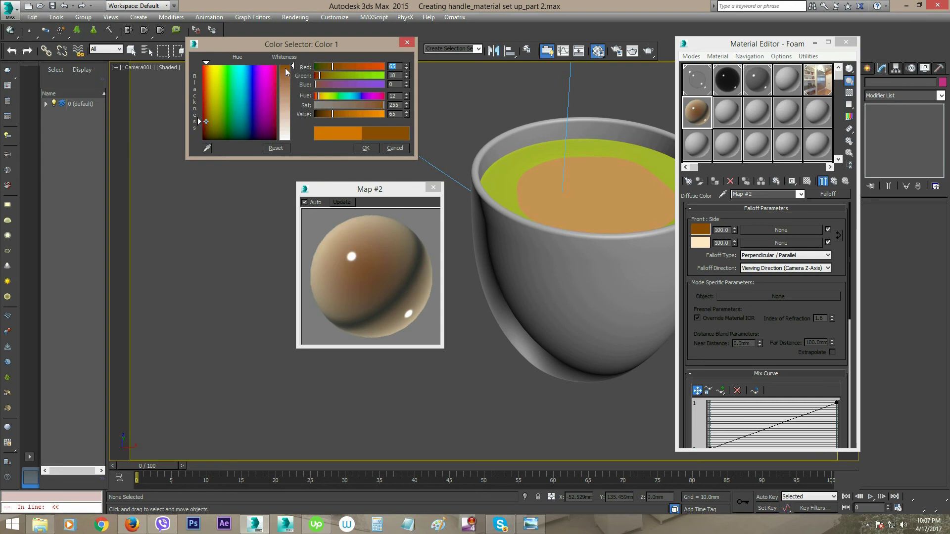
drag(285, 69, 287, 70)
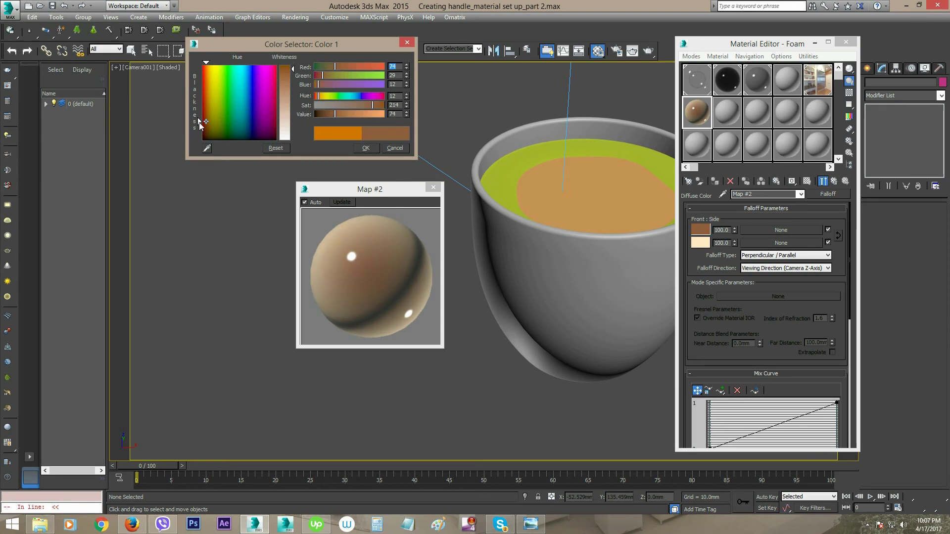
drag(200, 122, 196, 113)
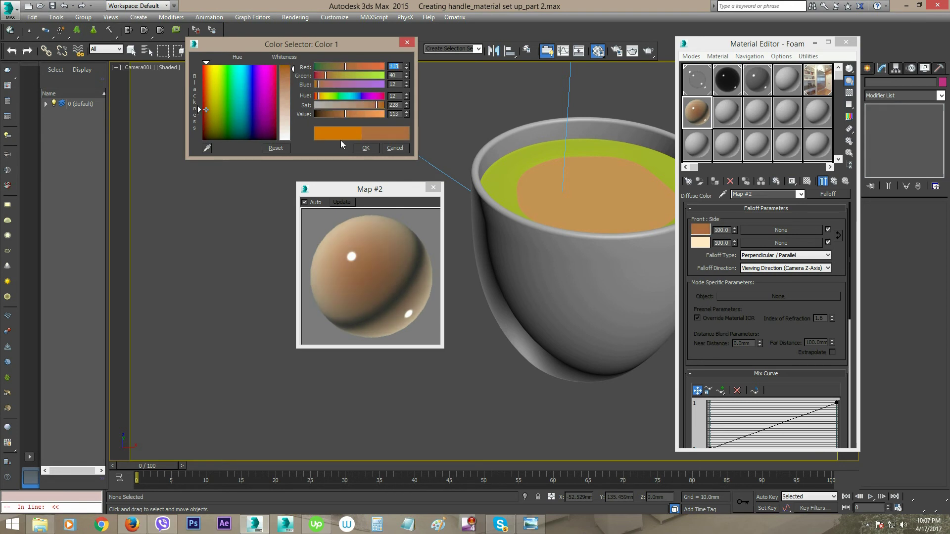
click(364, 148)
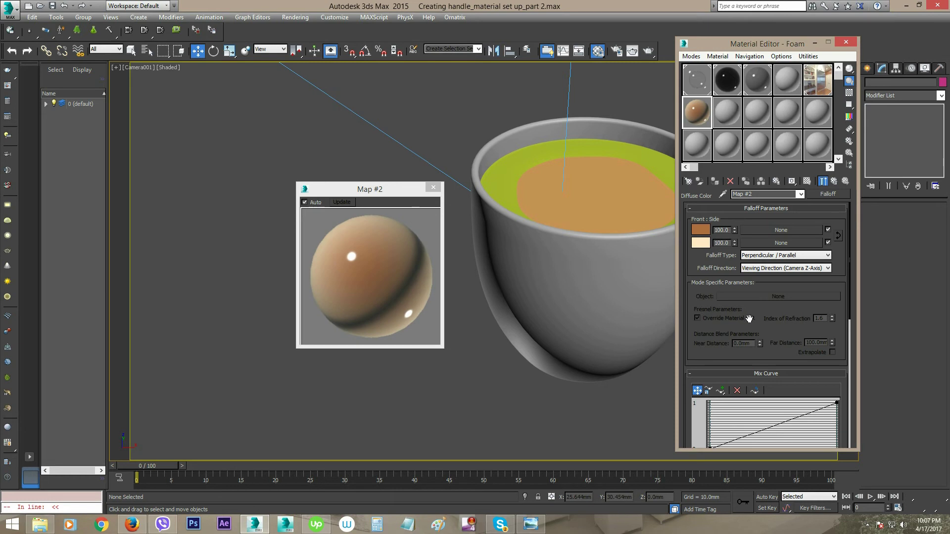
Step: Change the Falloff map's falloff type to Fresnel
drag(712, 349, 717, 310)
scroll(695, 248, up, 3)
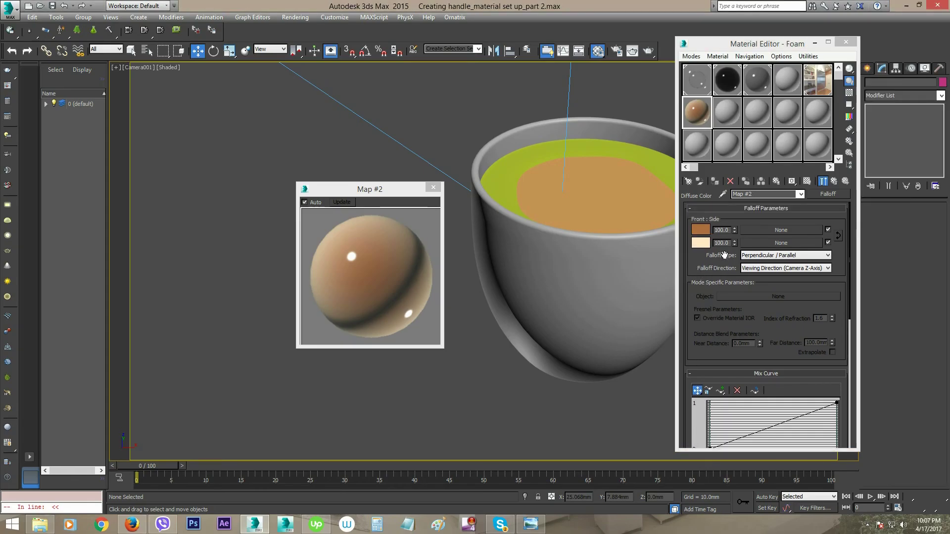
click(758, 255)
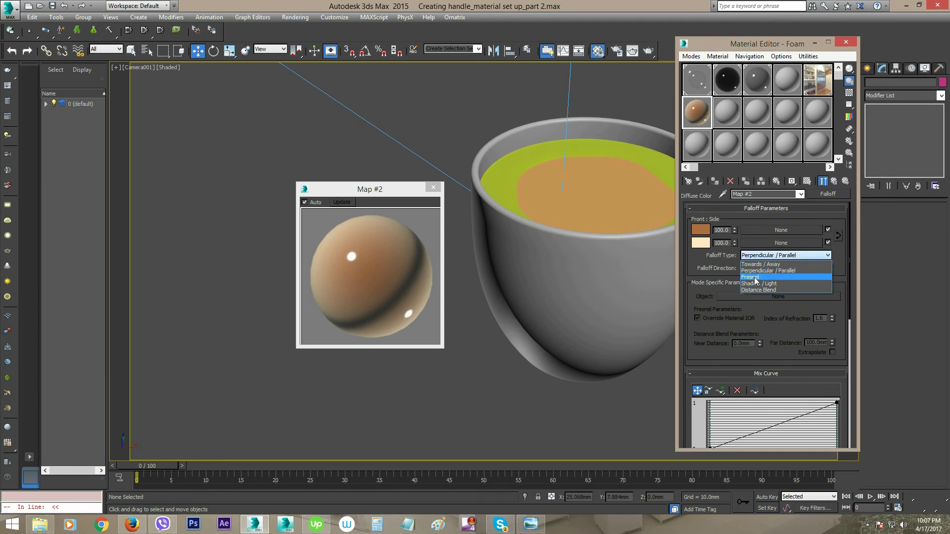
click(755, 277)
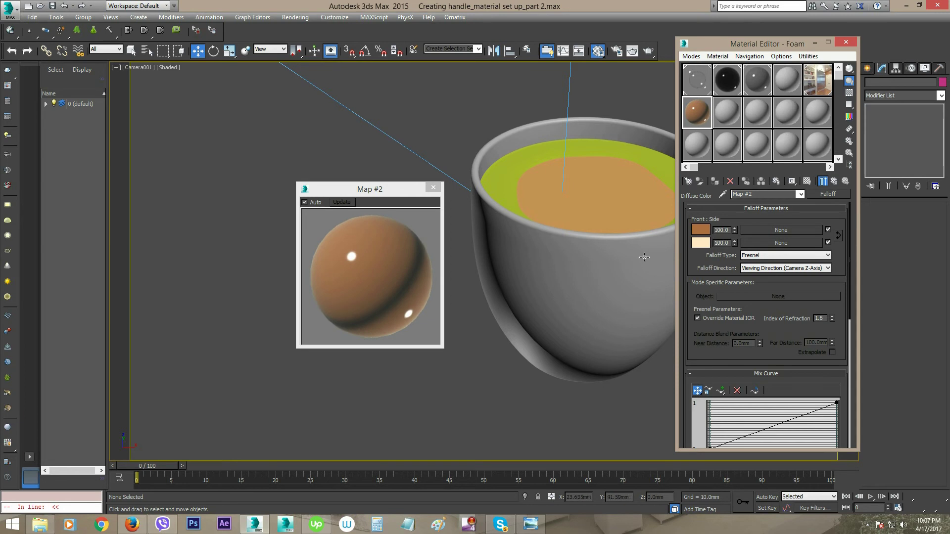
Step: Add a midpoint to the Falloff mix curve, make it Bezier-Smooth, and shift it to bow the curve upward
scroll(756, 319, down, 3)
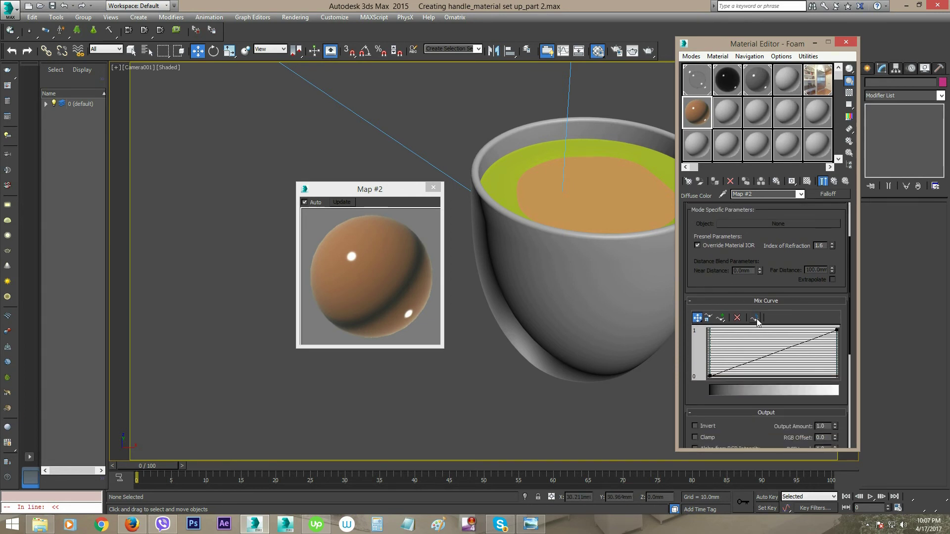
click(719, 317)
click(772, 354)
click(696, 317)
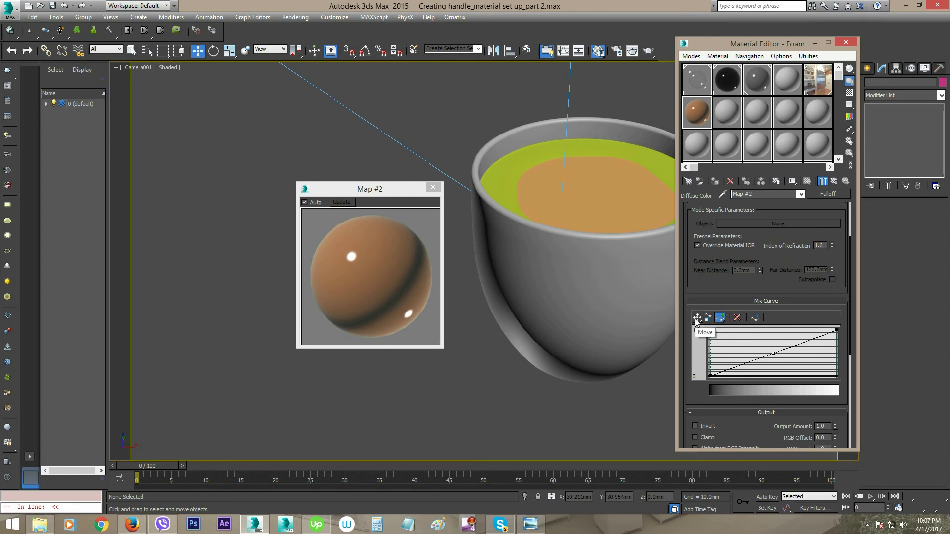
right_click(774, 354)
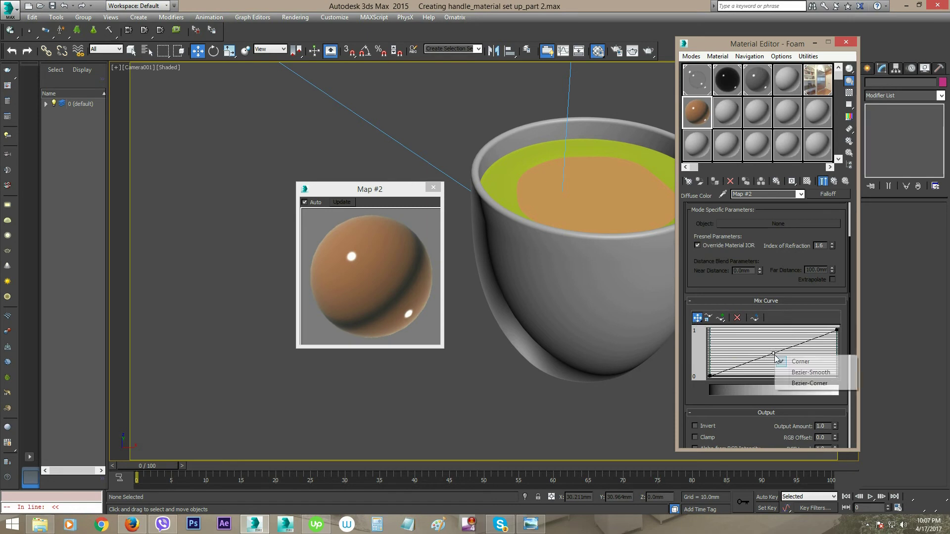
click(800, 372)
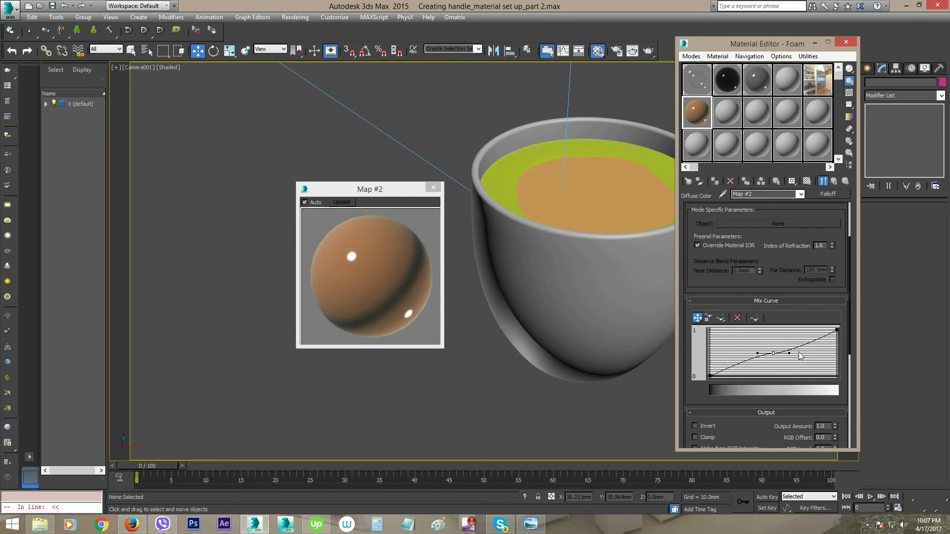
drag(789, 354, 747, 341)
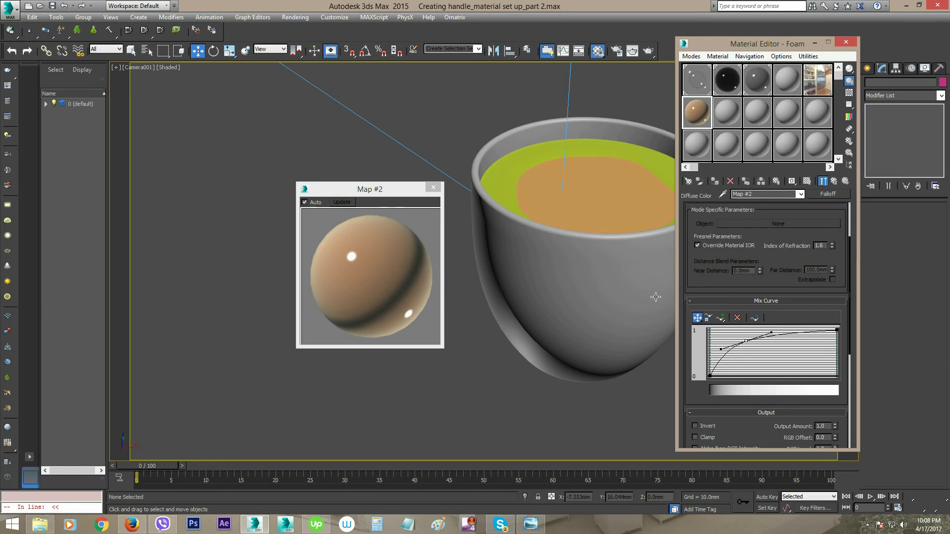
Step: Swap the Falloff front and side colors, turn on the checkered sample background, and return to the Foam material's parameters
scroll(708, 379, up, 3)
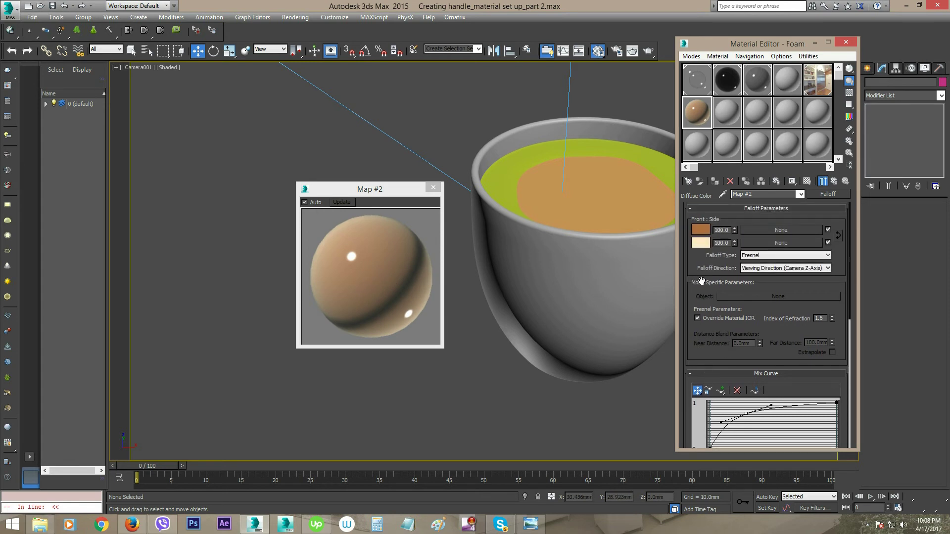
click(842, 234)
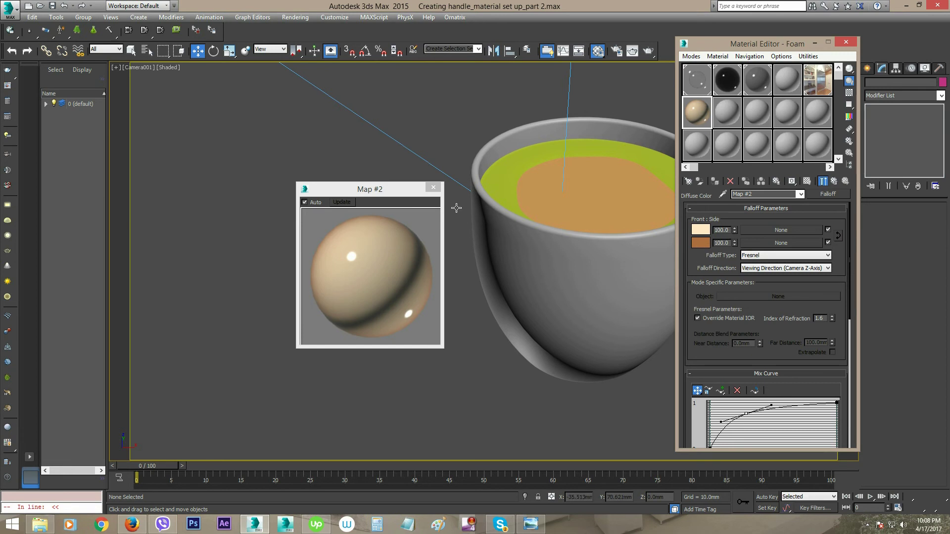
click(433, 187)
click(851, 93)
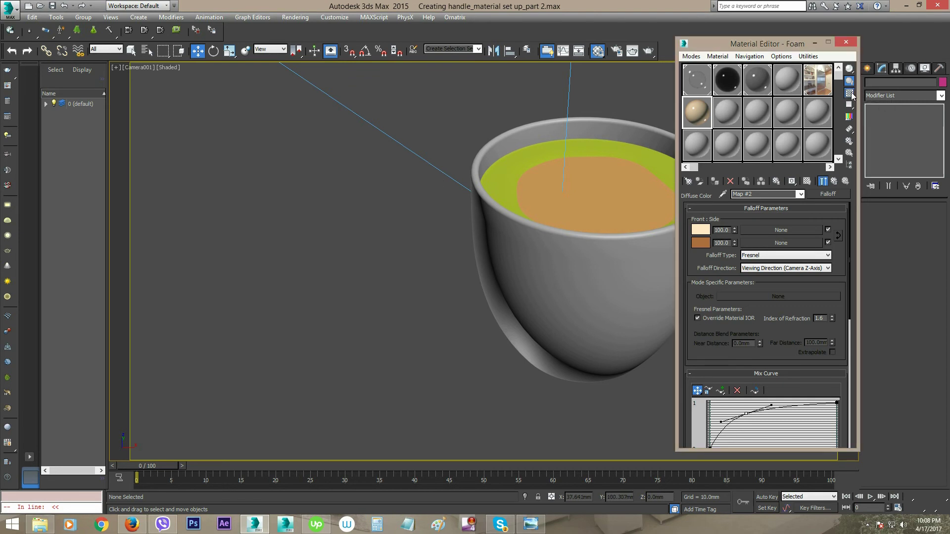
click(836, 183)
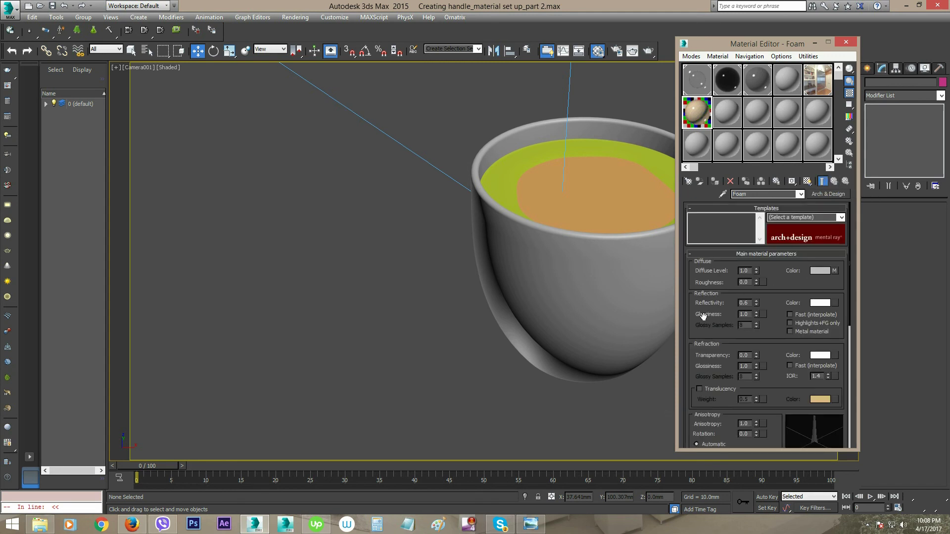
Step: Set the Foam material's reflectivity to 0.4 and reflection glossiness to 0.8, checking an enlarged sample preview
mouse_move(783, 295)
mouse_down()
mouse_move(781, 284)
mouse_move(783, 312)
mouse_up()
drag(791, 295, 748, 296)
double_click(744, 303)
text(.4)
key(Return)
double_click(747, 314)
double_click(697, 113)
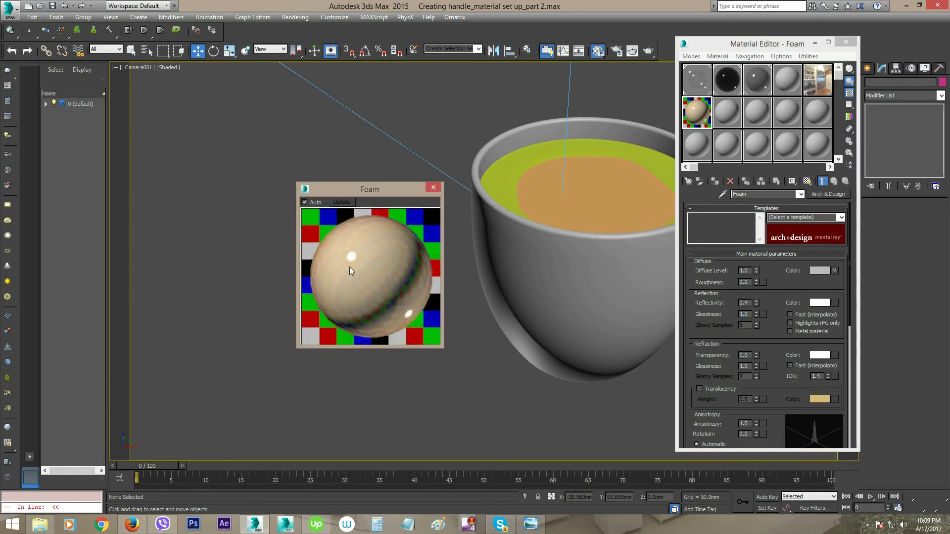
click(746, 315)
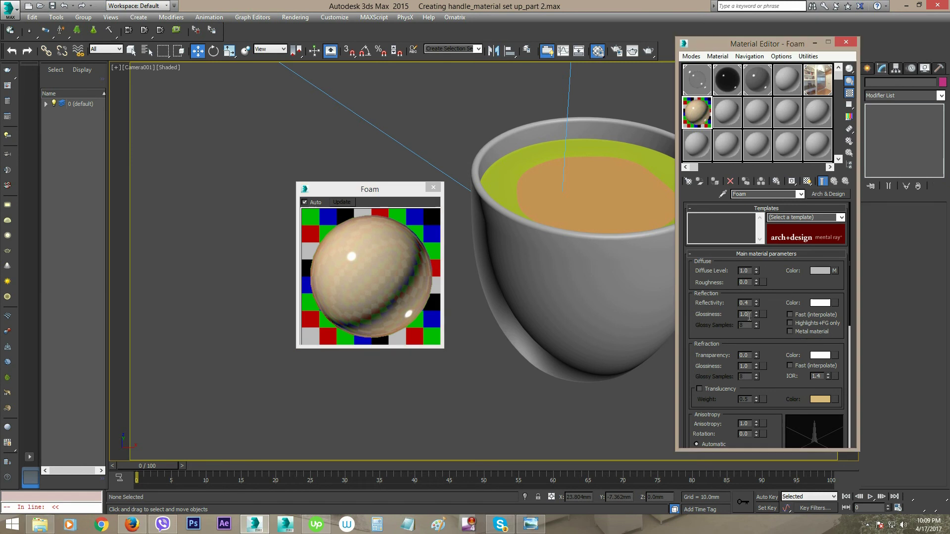
text(.8)
key(Return)
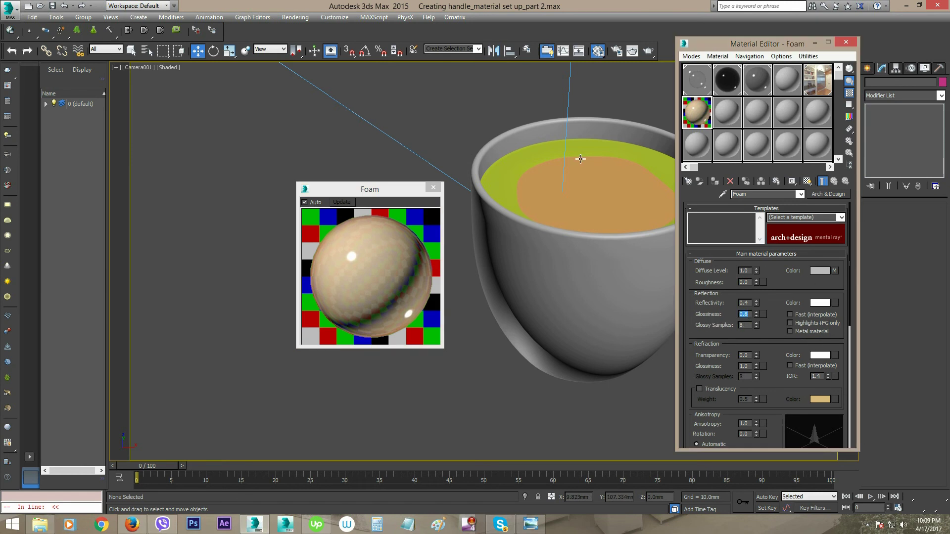
Step: Tint the Foam reflection color pale yellow (1.0, 0.918, 0.659) and close the enlarged sample preview
click(822, 303)
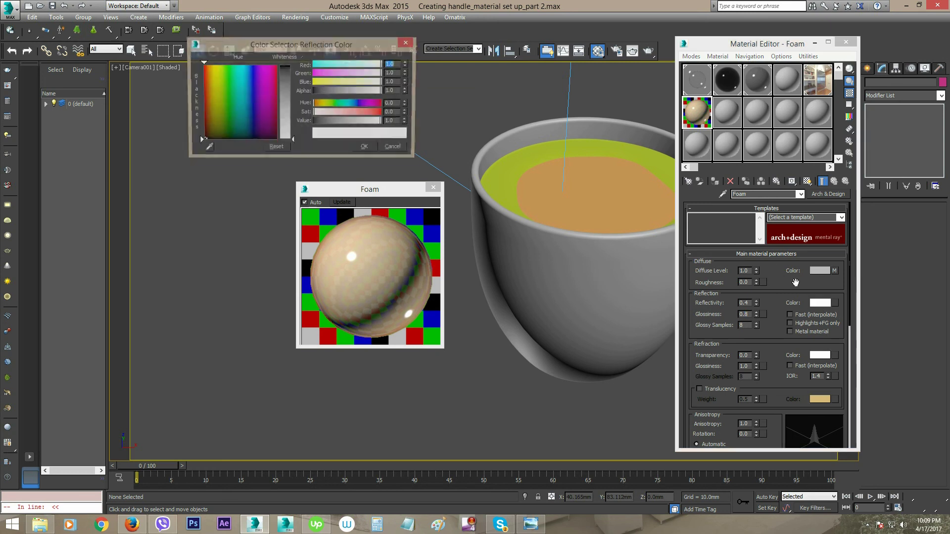
drag(285, 129, 285, 115)
drag(227, 81, 212, 65)
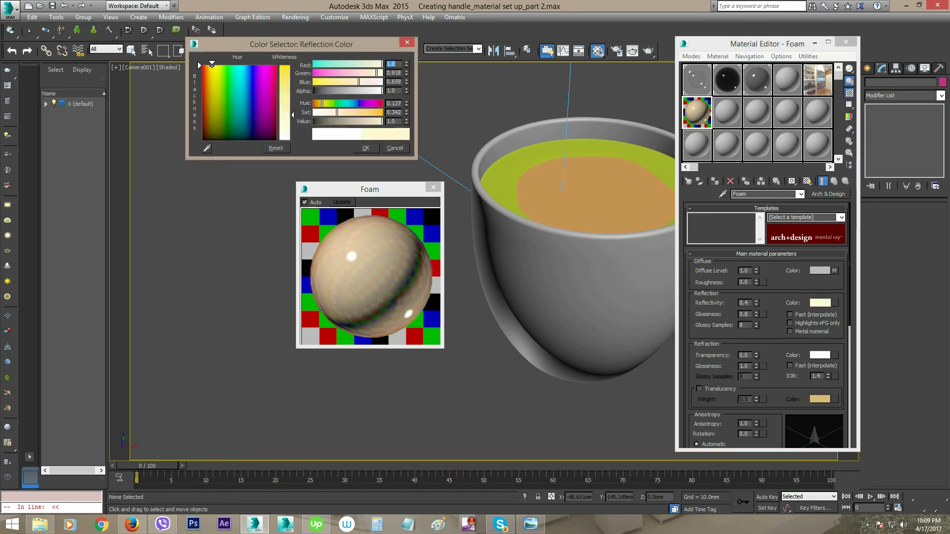
click(374, 149)
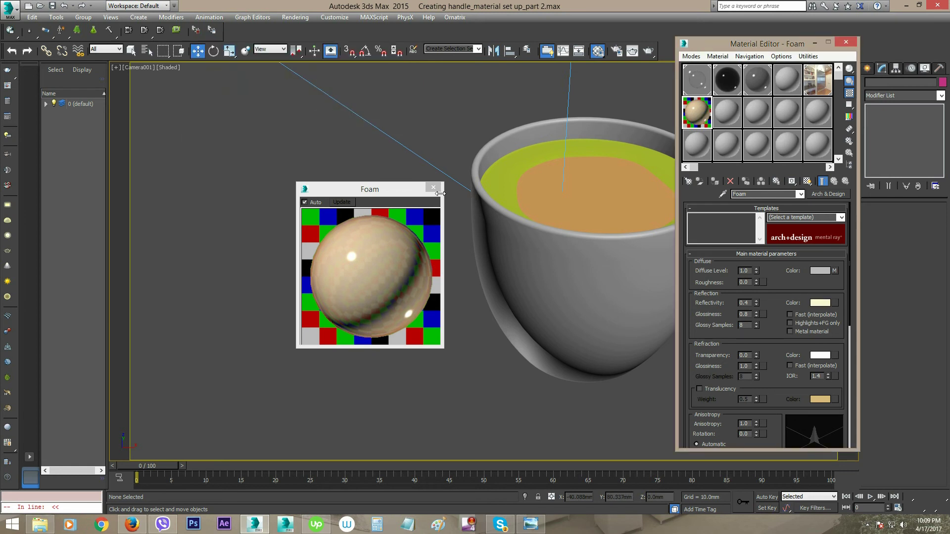
click(434, 188)
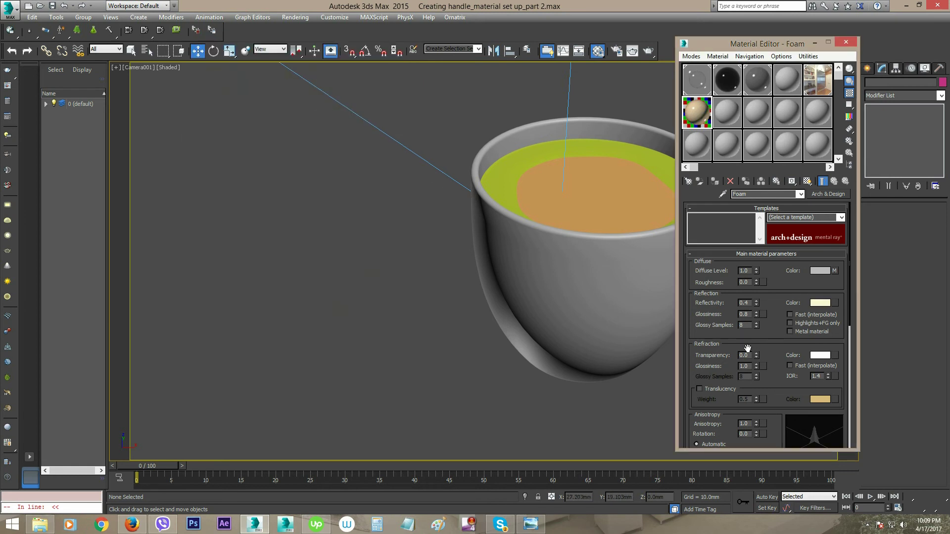
Step: Apply the Foam material to the foam ring in the cup and set shaded objects to display in material color
drag(694, 321, 697, 353)
drag(650, 123, 540, 150)
drag(699, 117, 628, 136)
click(924, 69)
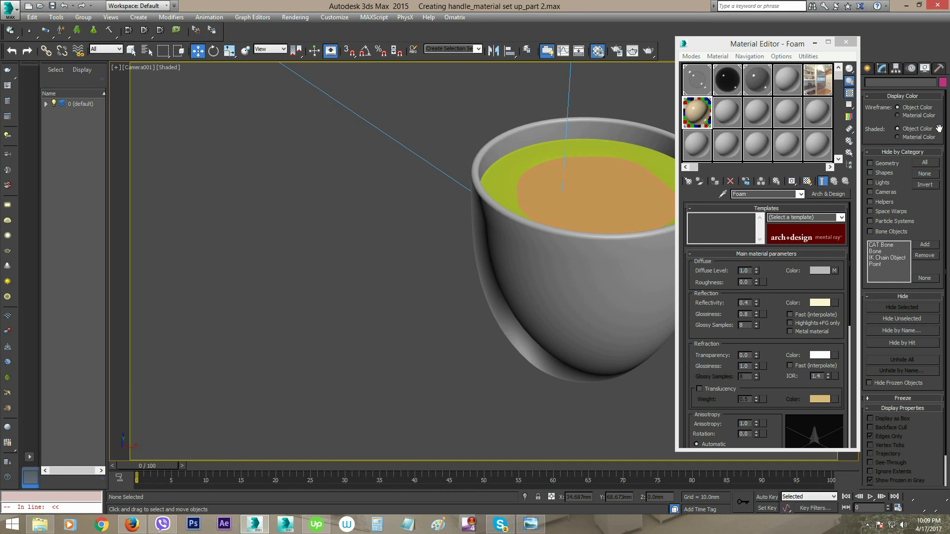
click(908, 138)
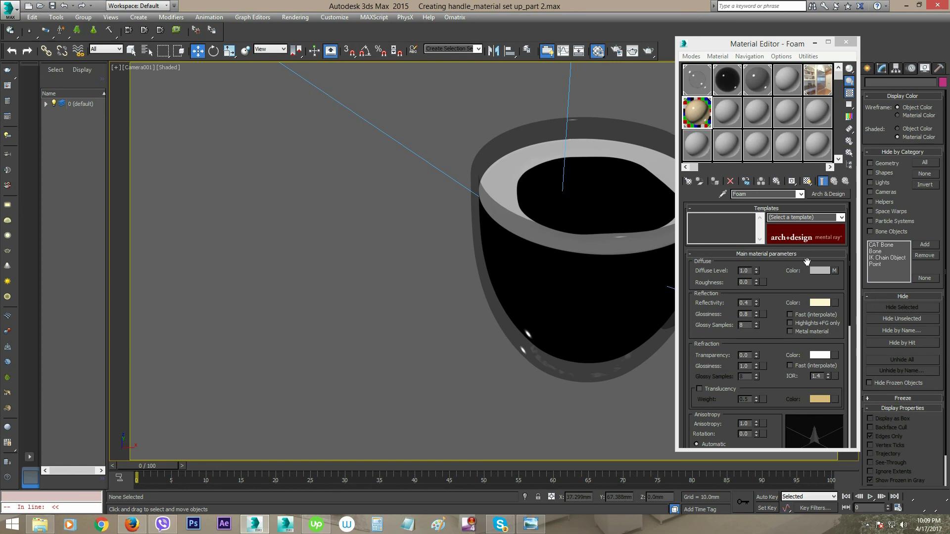
Step: Copy the Falloff map's cream front color and paste it into the Foam material's diffuse color
click(837, 271)
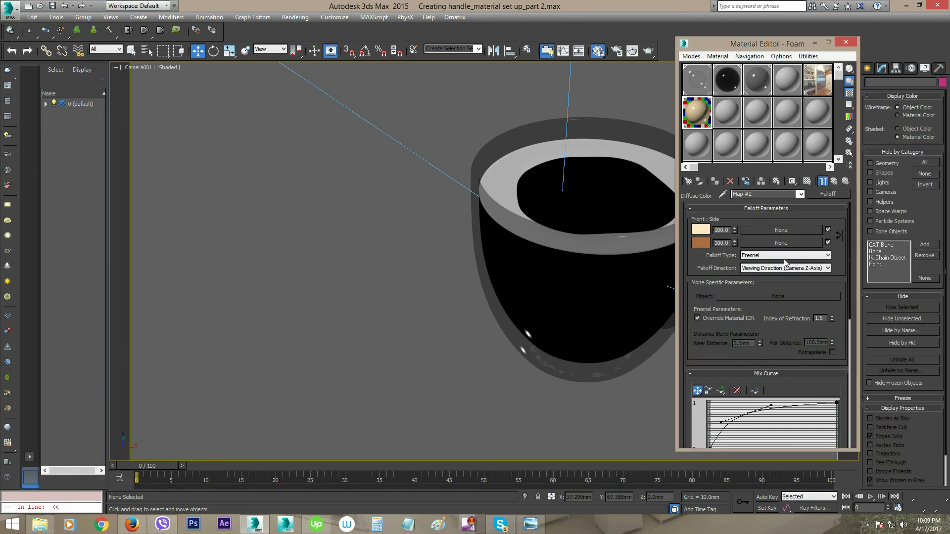
right_click(697, 231)
click(710, 239)
click(834, 181)
right_click(825, 272)
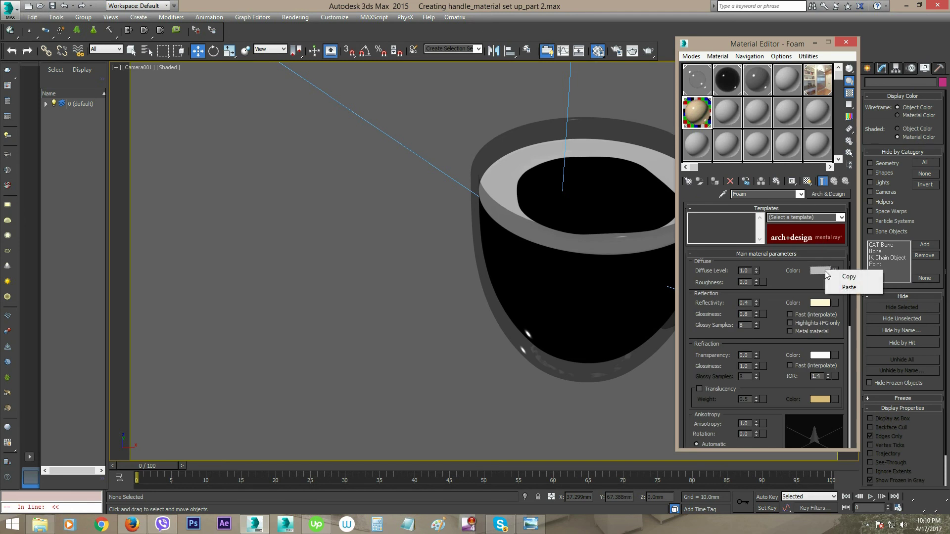
click(841, 288)
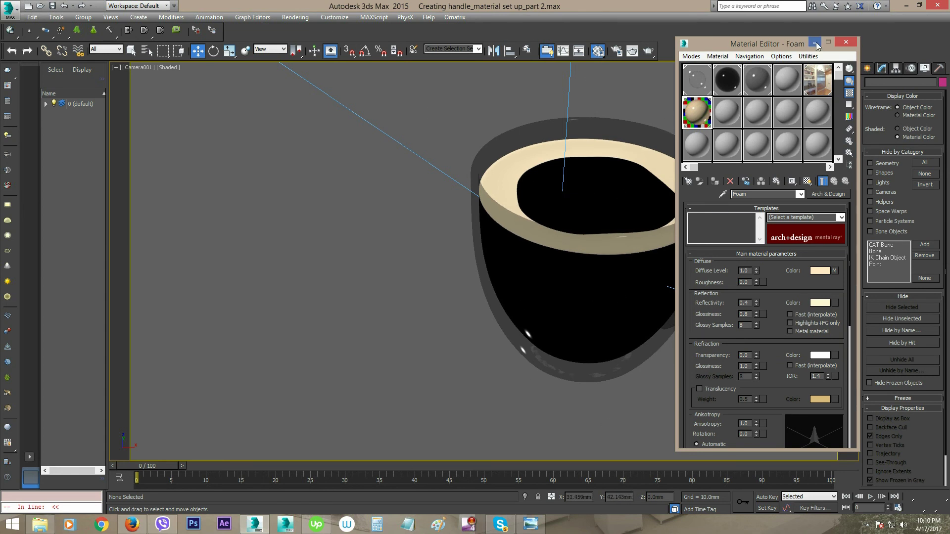
Step: Close the Material Editor and render the Camera001 view of the cup
click(844, 44)
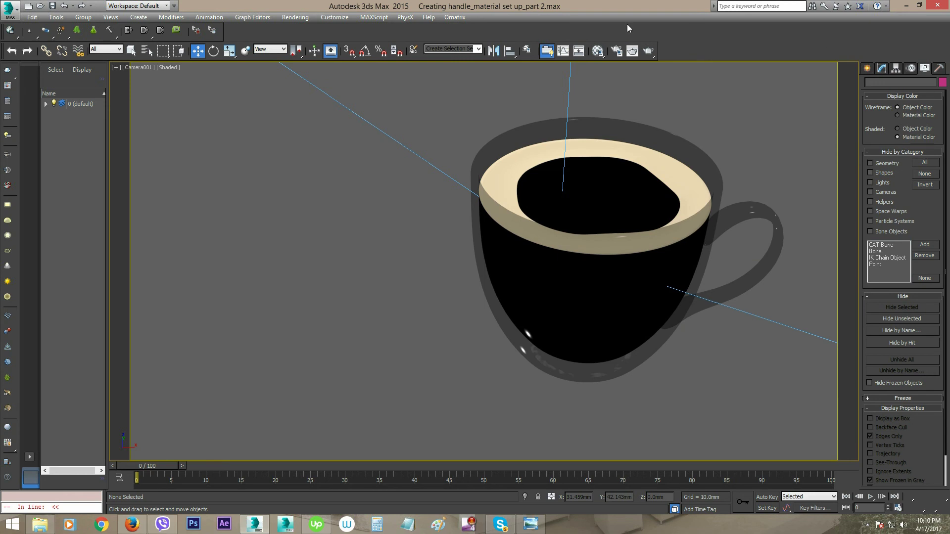
click(649, 51)
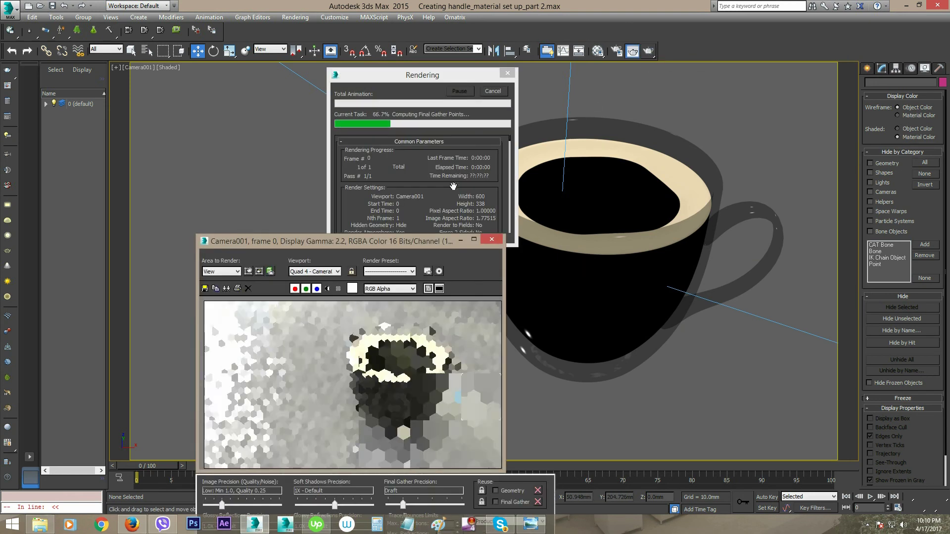
drag(411, 246, 308, 110)
drag(391, 74, 533, 234)
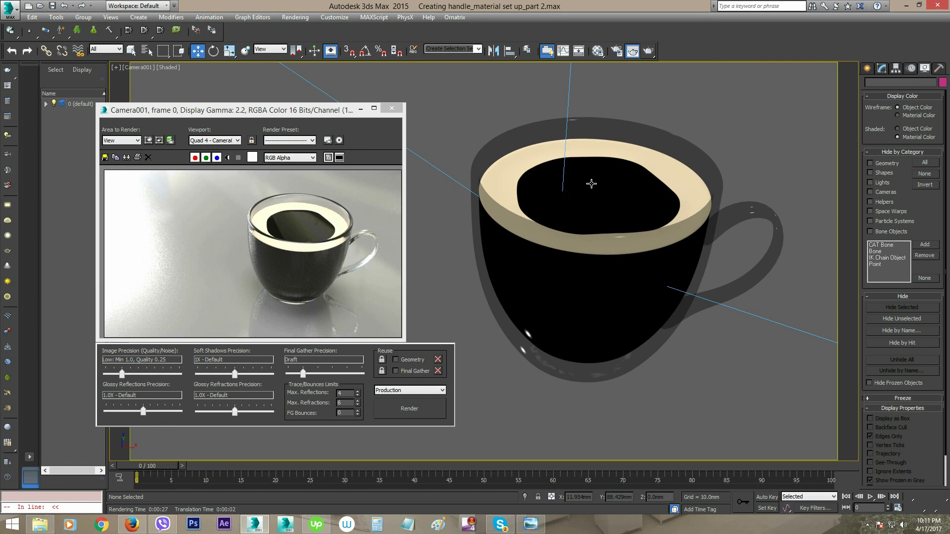
Step: Reopen the Foam material's diffuse Falloff map and swap its colors so brown is front and cream is side
key(m)
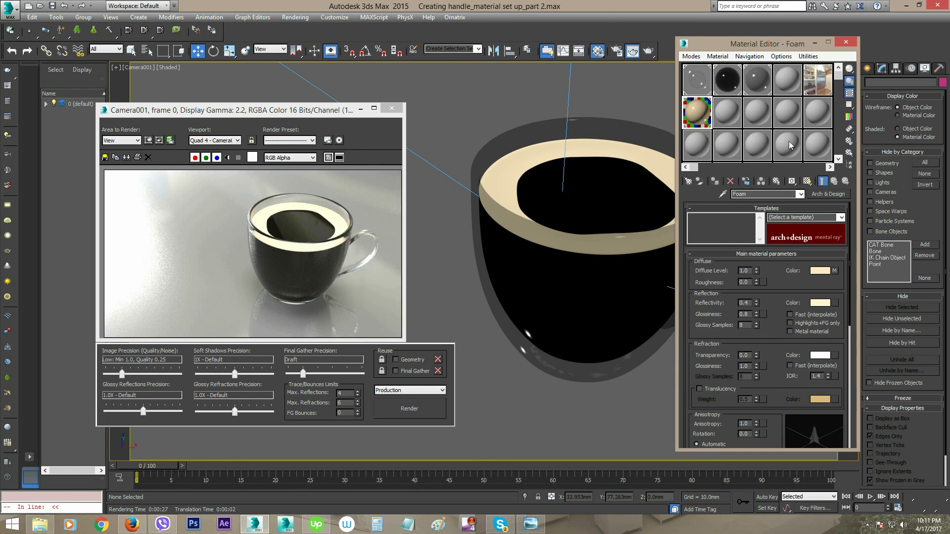
click(831, 270)
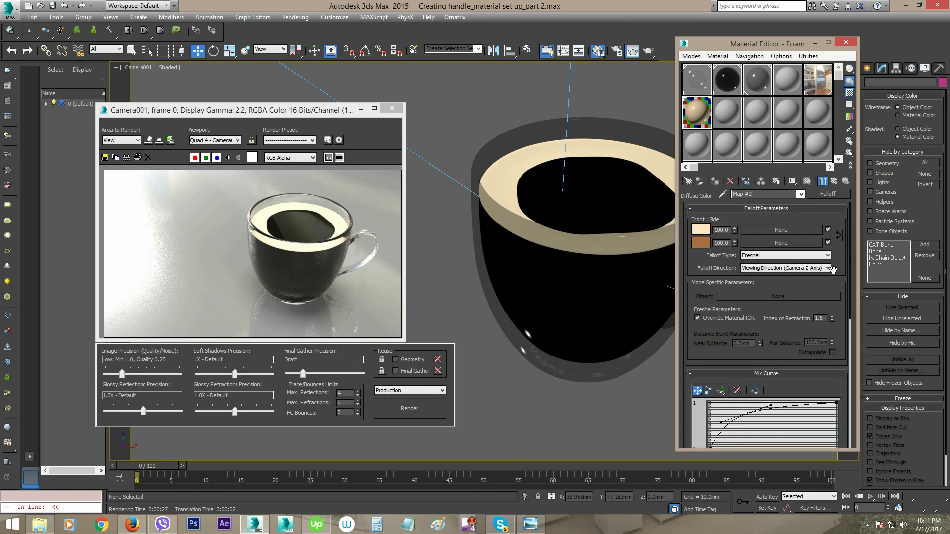
click(838, 237)
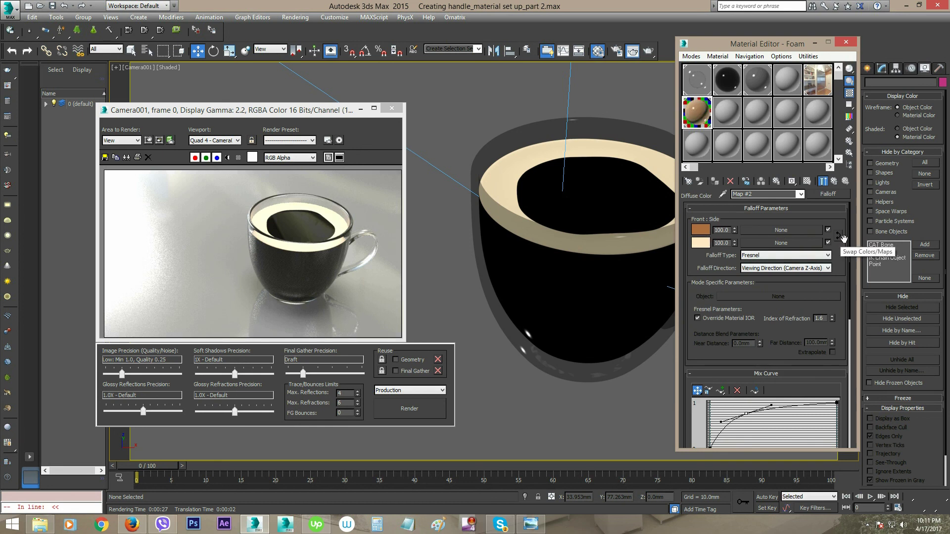
Step: Clone the rendered image, render the camera view again, compare both foam versions side by side, and close the clone
click(126, 159)
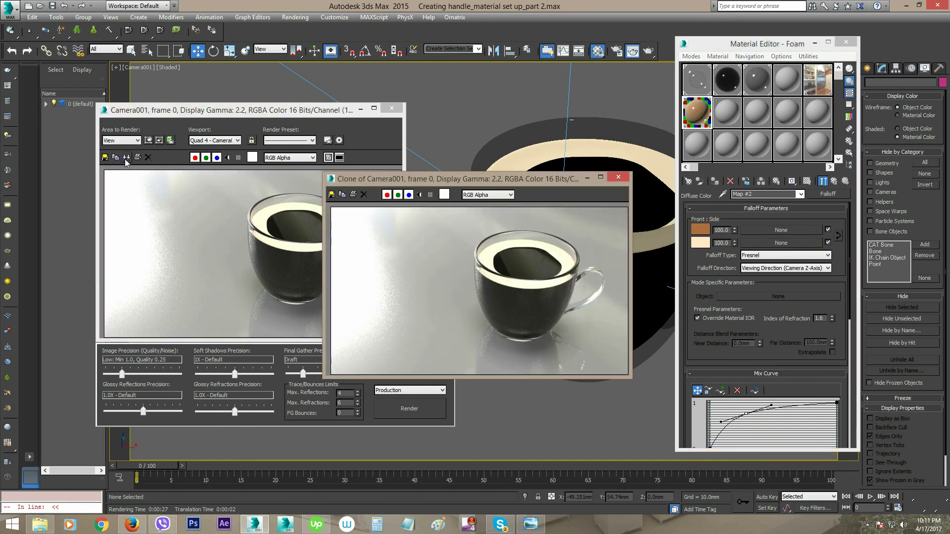
drag(379, 182, 476, 183)
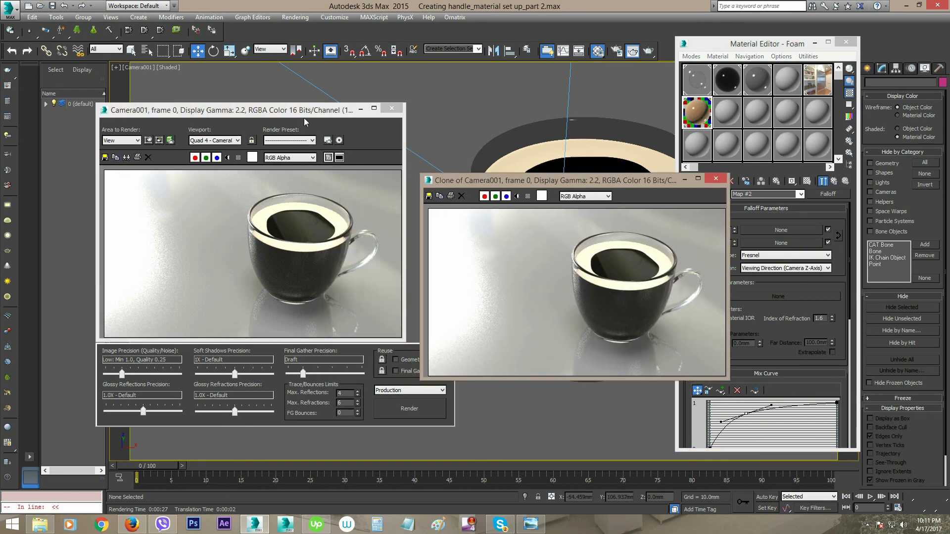
drag(303, 111, 259, 110)
click(366, 407)
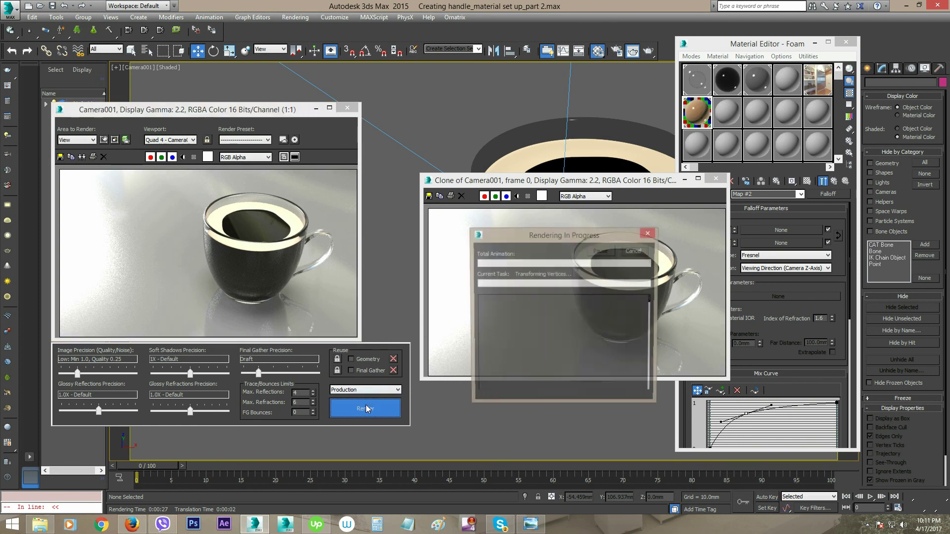
drag(534, 242, 431, 282)
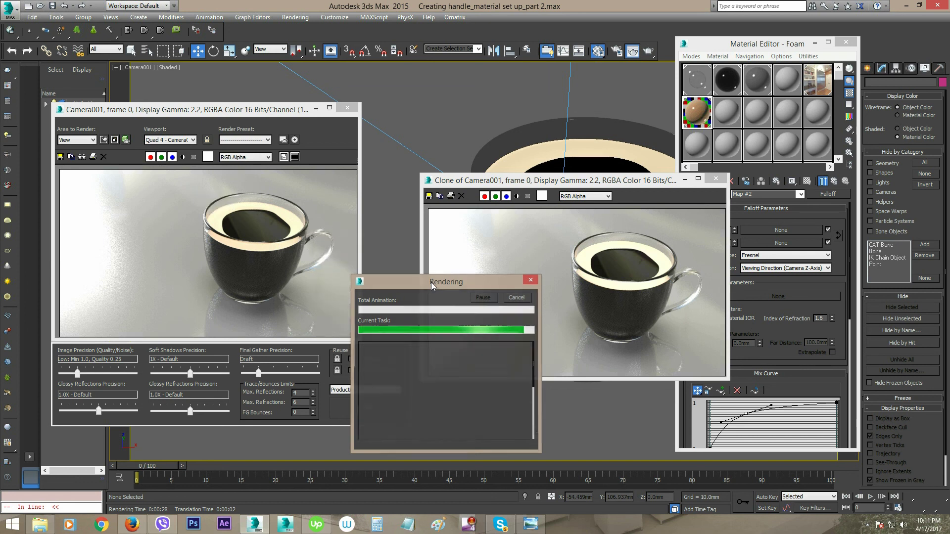
drag(645, 182, 584, 193)
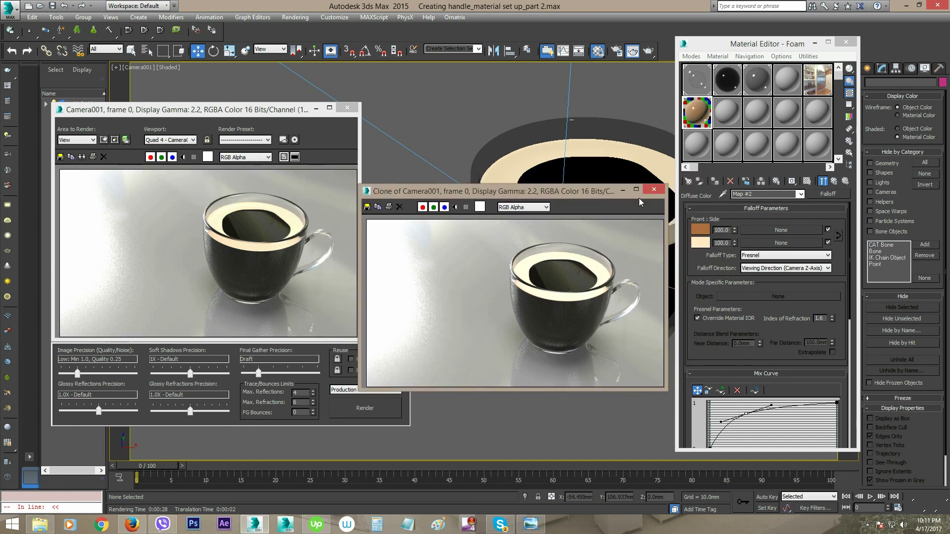
click(652, 190)
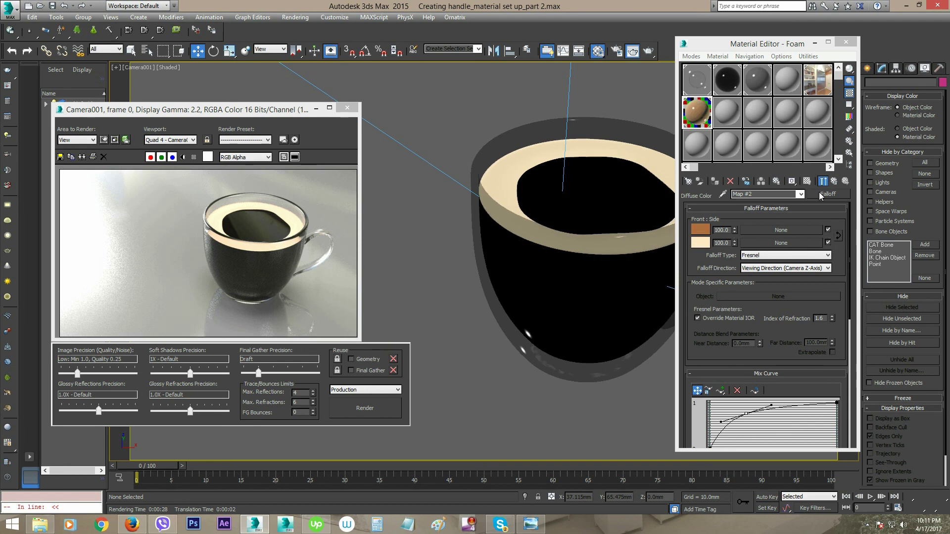
Step: Return to the Foam material's main parameters and examine the foam band up close in the new render
click(835, 181)
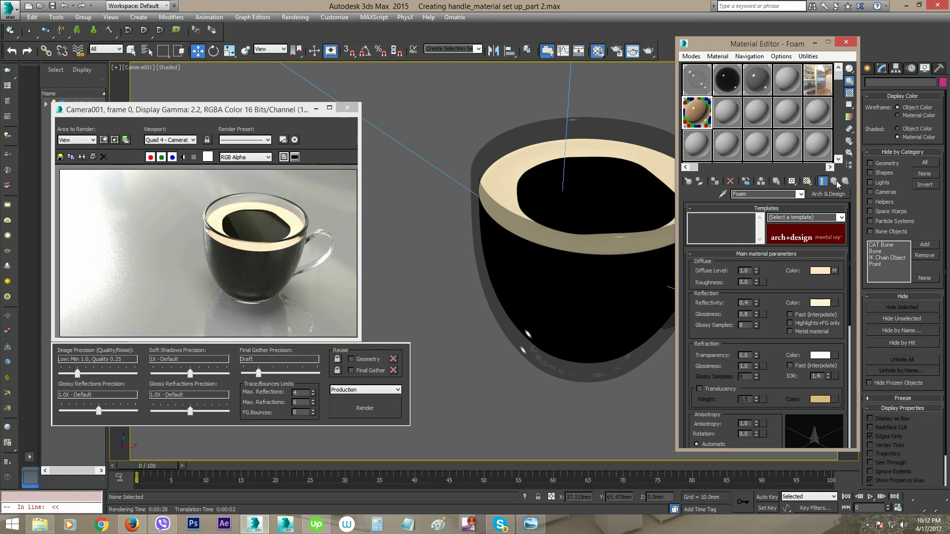
scroll(274, 267, up, 3)
scroll(203, 248, down, 3)
scroll(206, 248, up, 2)
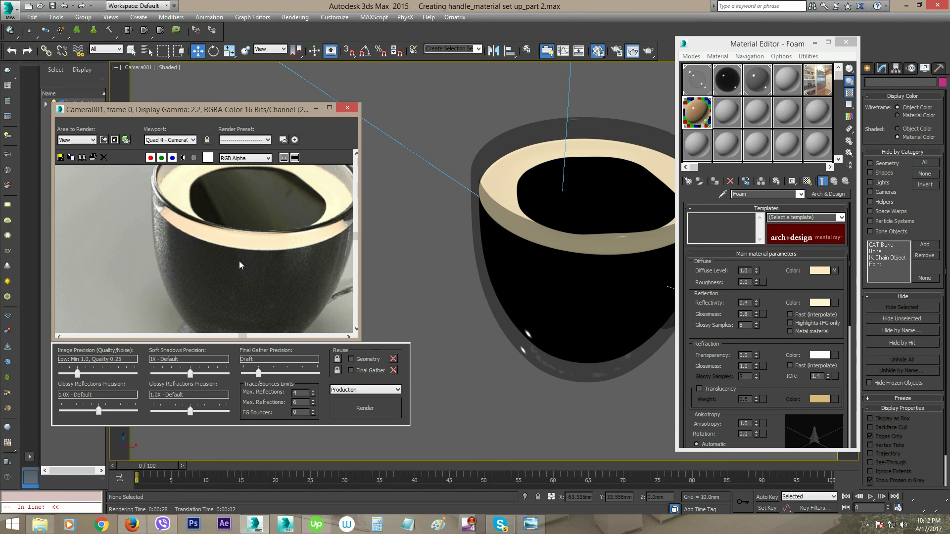
scroll(238, 265, down, 2)
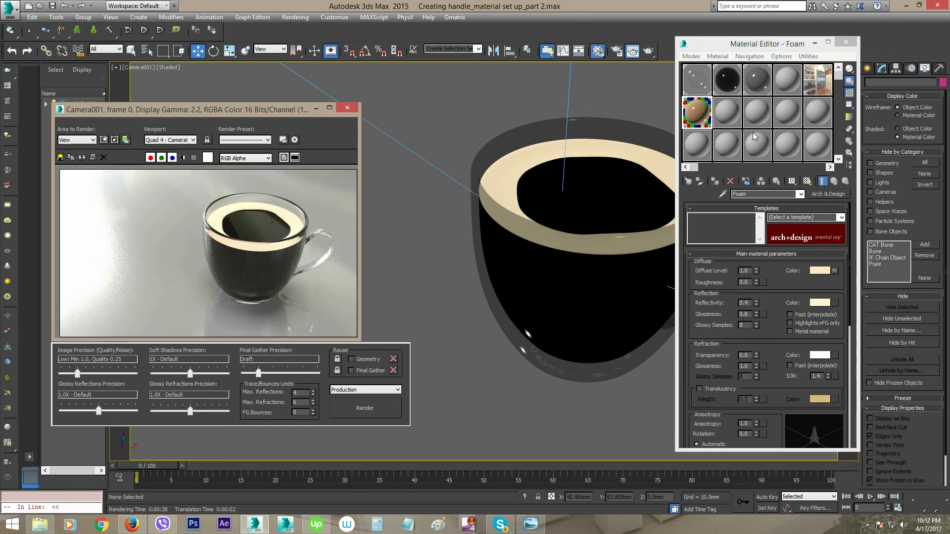